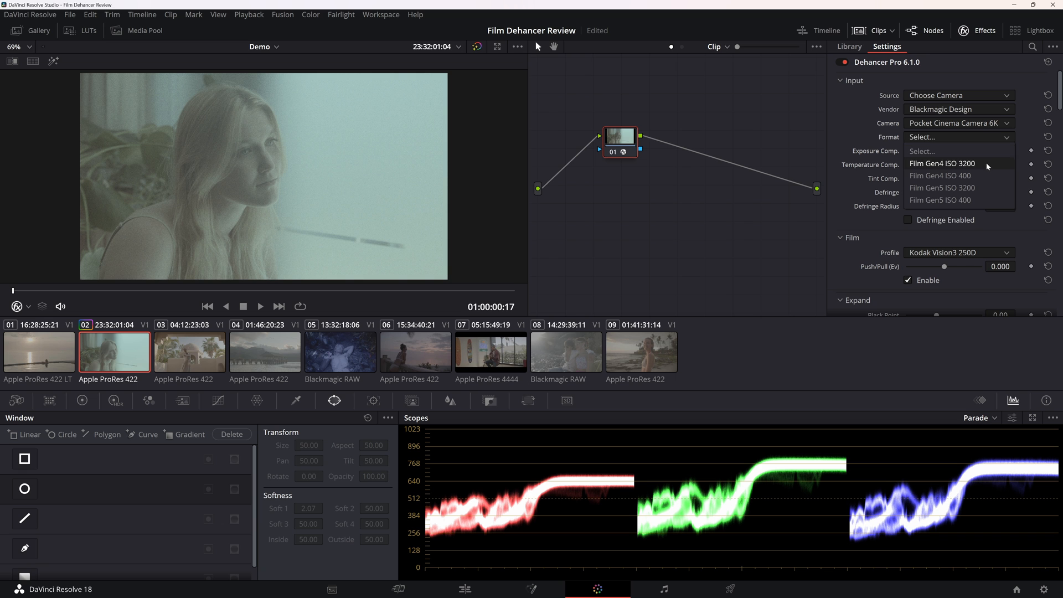
Try the Film Gen4 ISO 400 camera format with exposure compensation -0.288, black point 17.02 and white point 91.3, ending on Rec.709 as source.
click(978, 172)
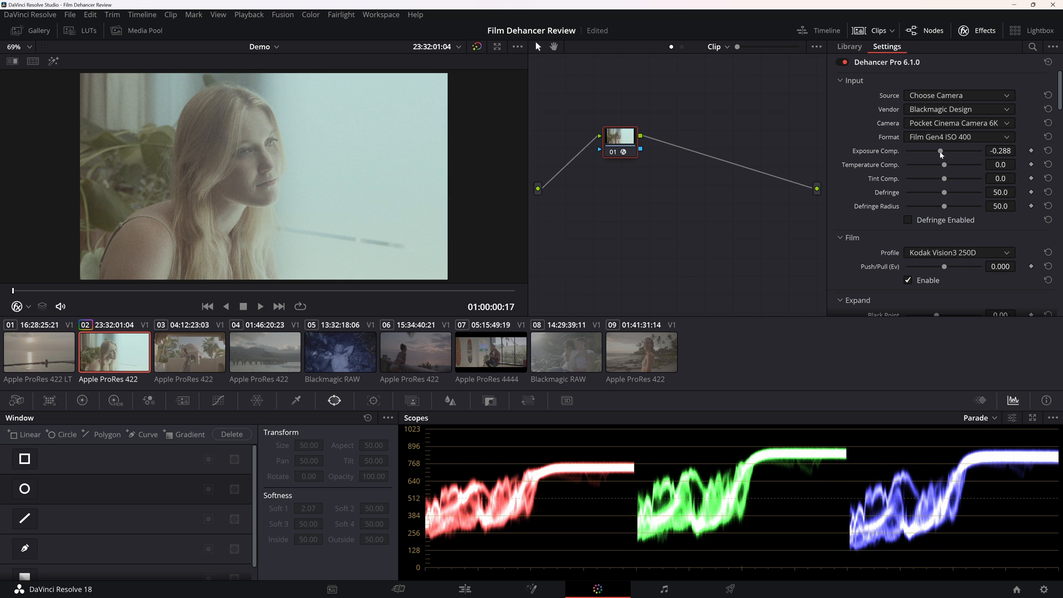
scroll(913, 188, down, 3)
drag(936, 215, 957, 229)
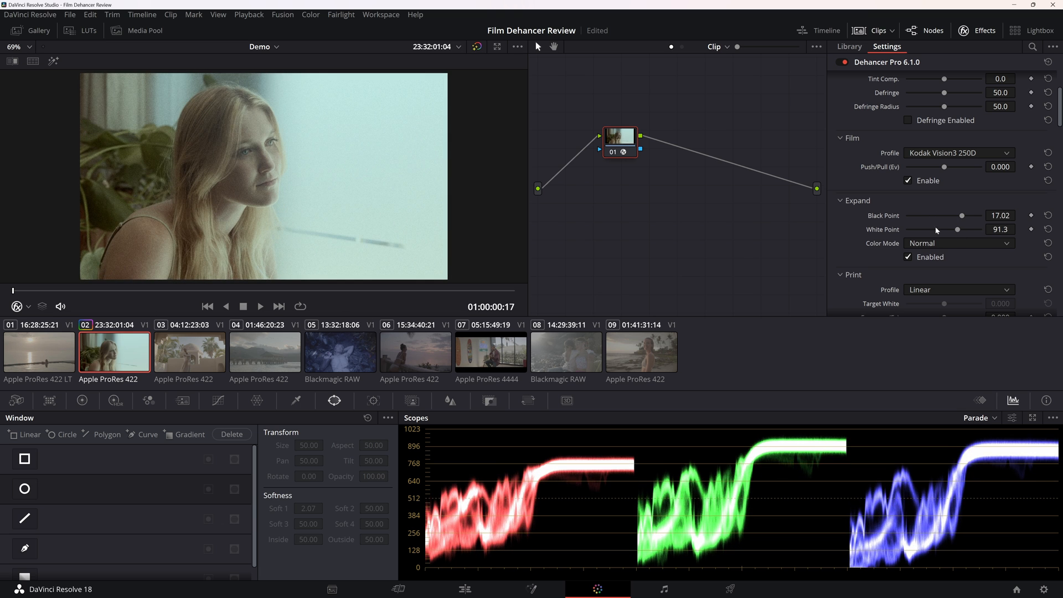
drag(630, 136, 679, 150)
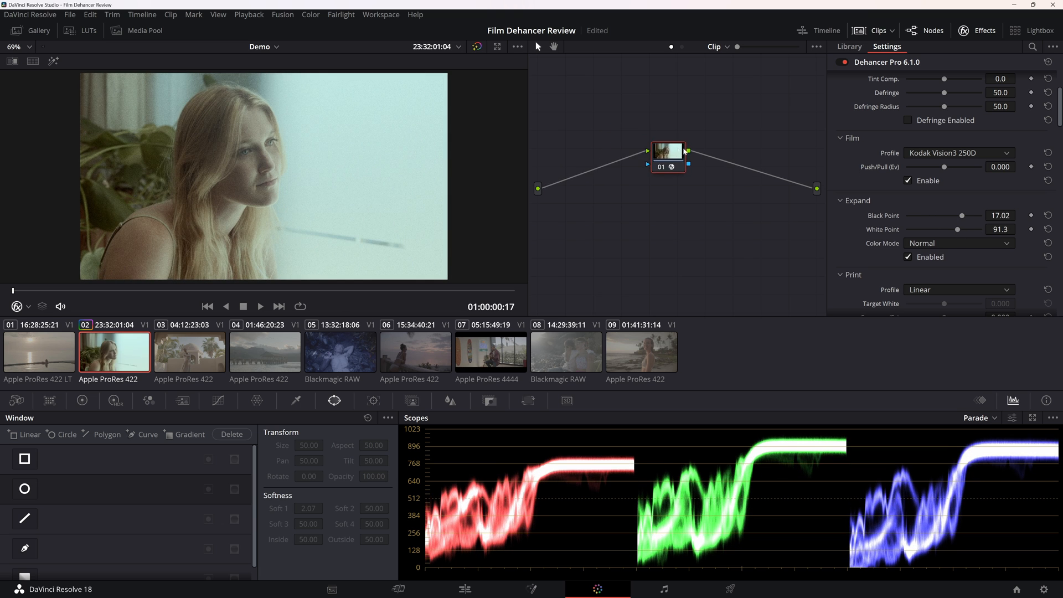
scroll(847, 176, up, 4)
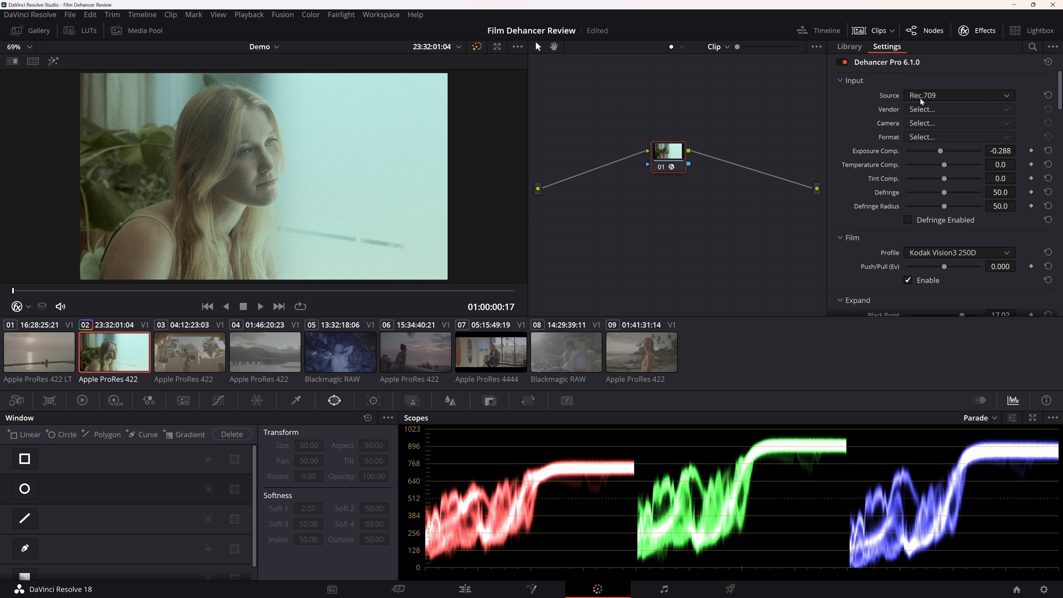
Delete the Dehancer node, add a new serial node, and apply the Color Space Transform effect to it.
key(Delete)
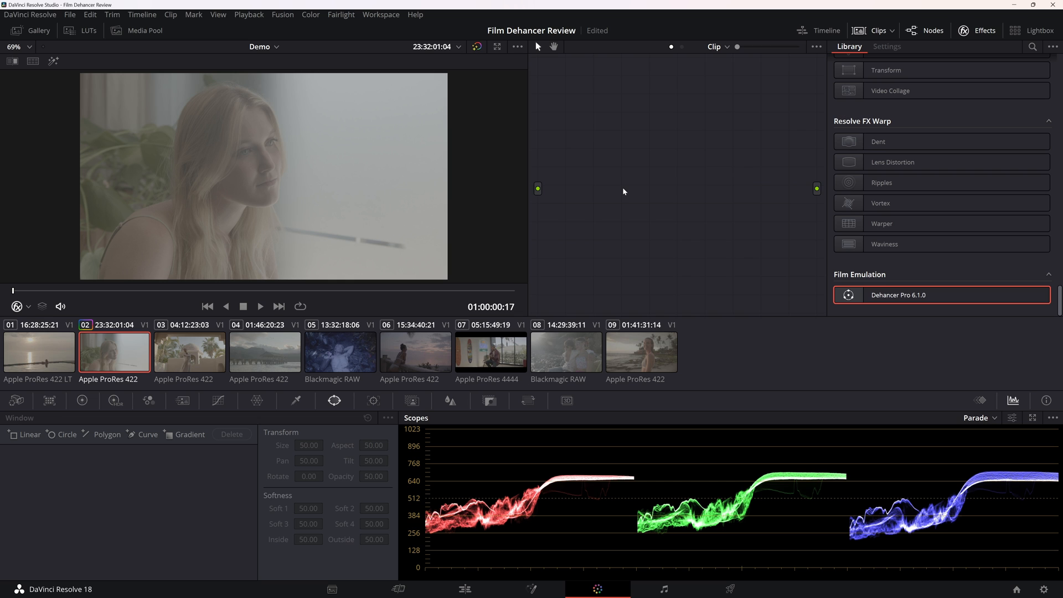
key(alt+s)
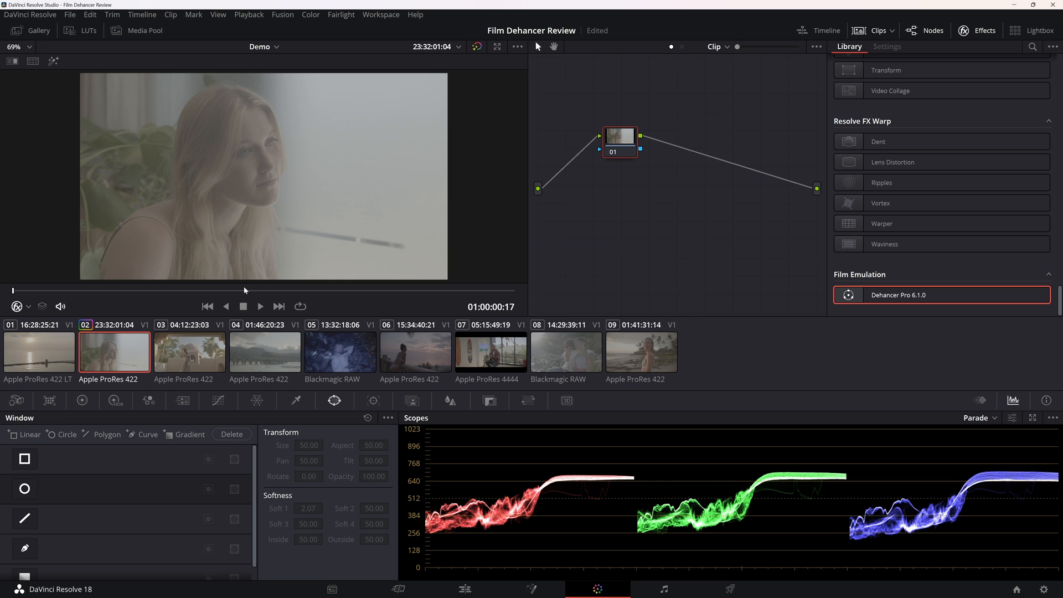
click(1033, 47)
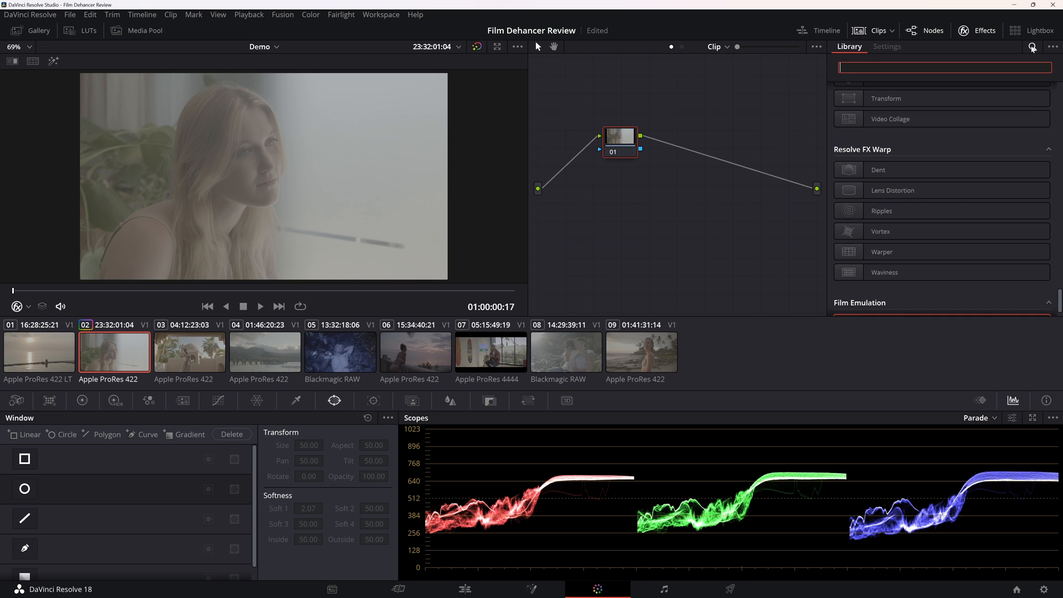
text(color spa)
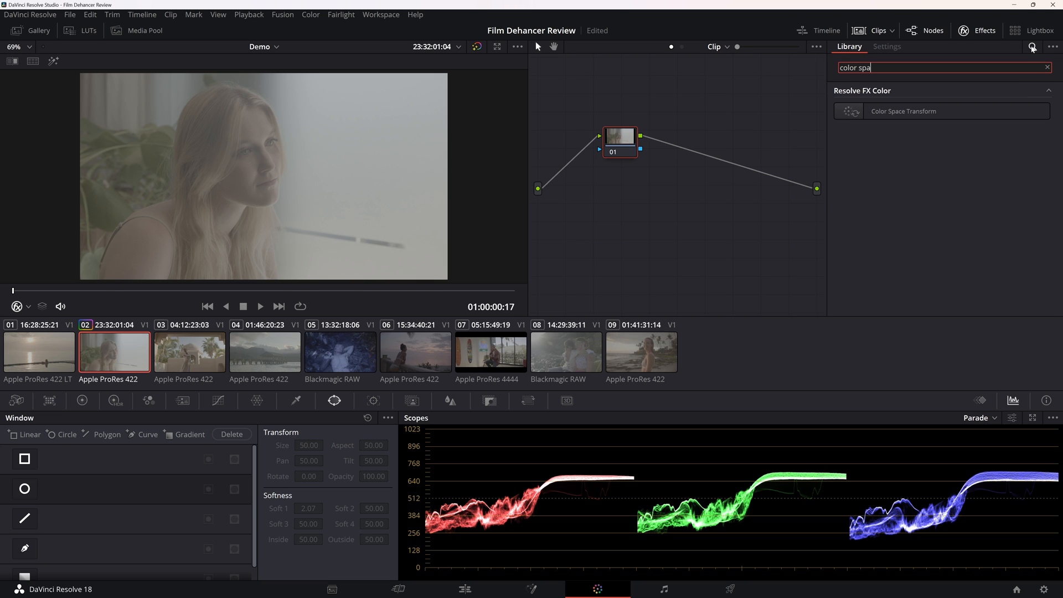
drag(946, 111, 621, 139)
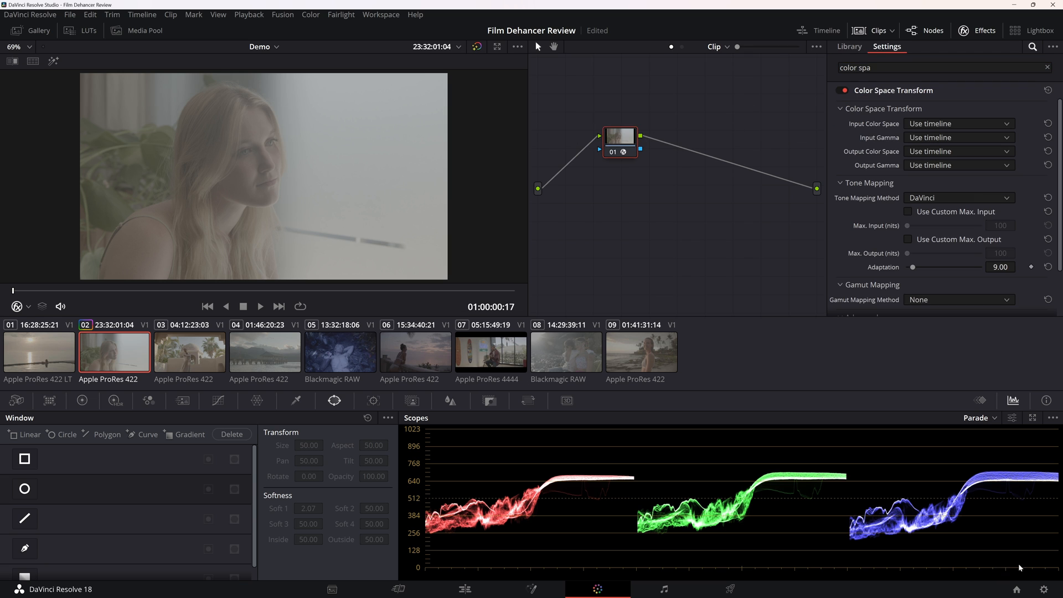
Check the timeline and output color spaces in the project's color management settings, leaving them as they are.
click(1046, 589)
click(307, 153)
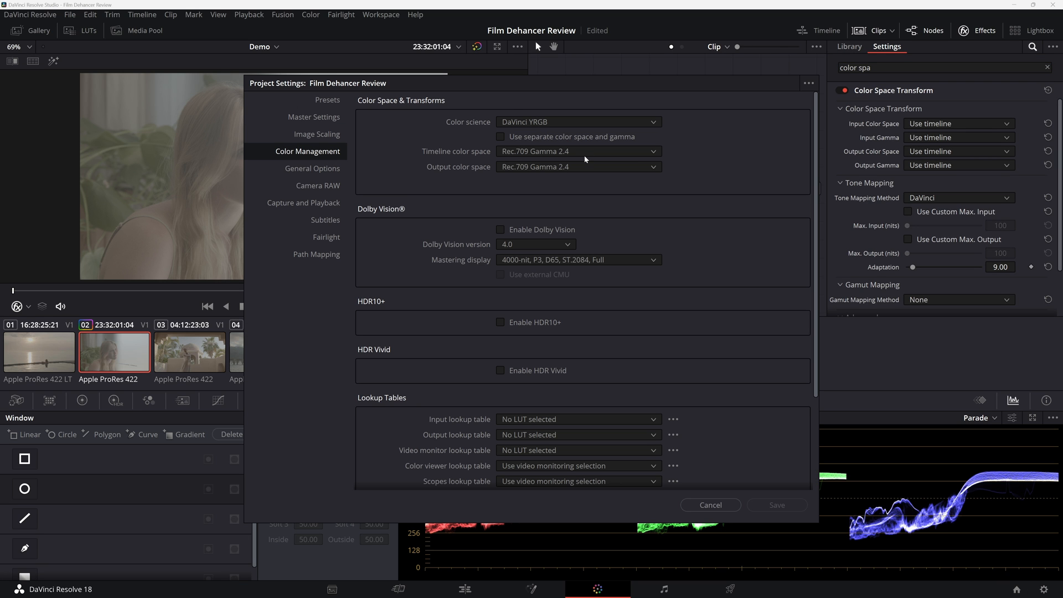
click(707, 504)
Set the transform's input gamma to Blackmagic Design Film Gen 5 and input color space to Blackmagic Design Pocket 4K Film Gen 4.
click(947, 138)
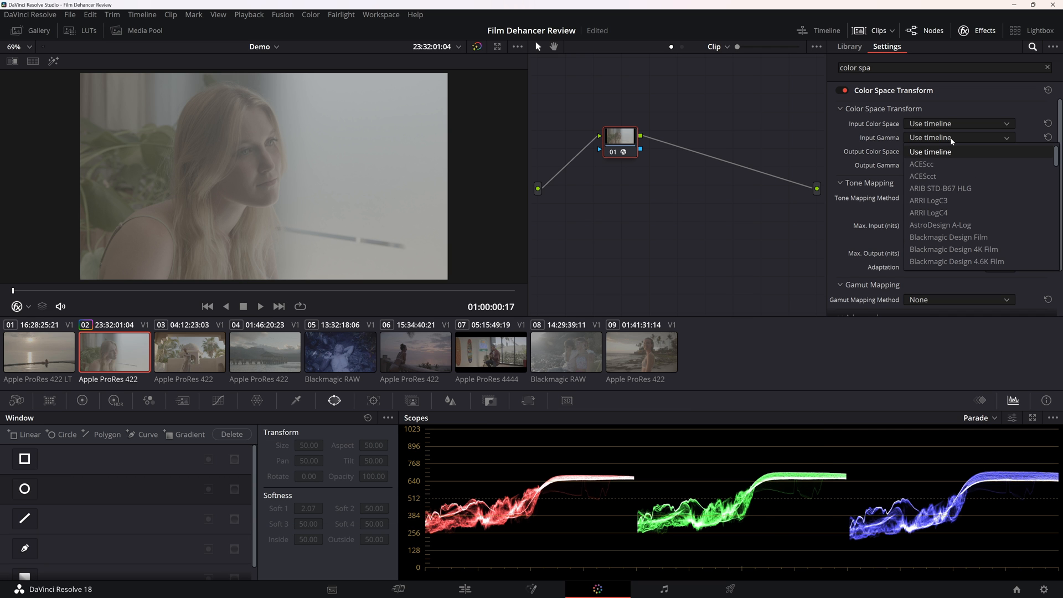
scroll(957, 201, down, 2)
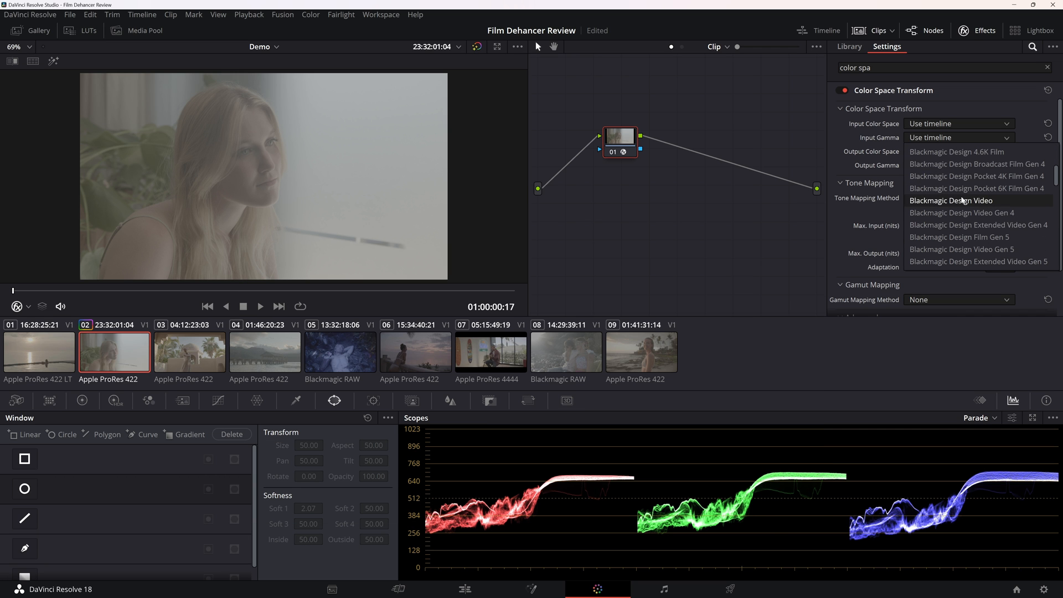
click(1013, 236)
click(941, 123)
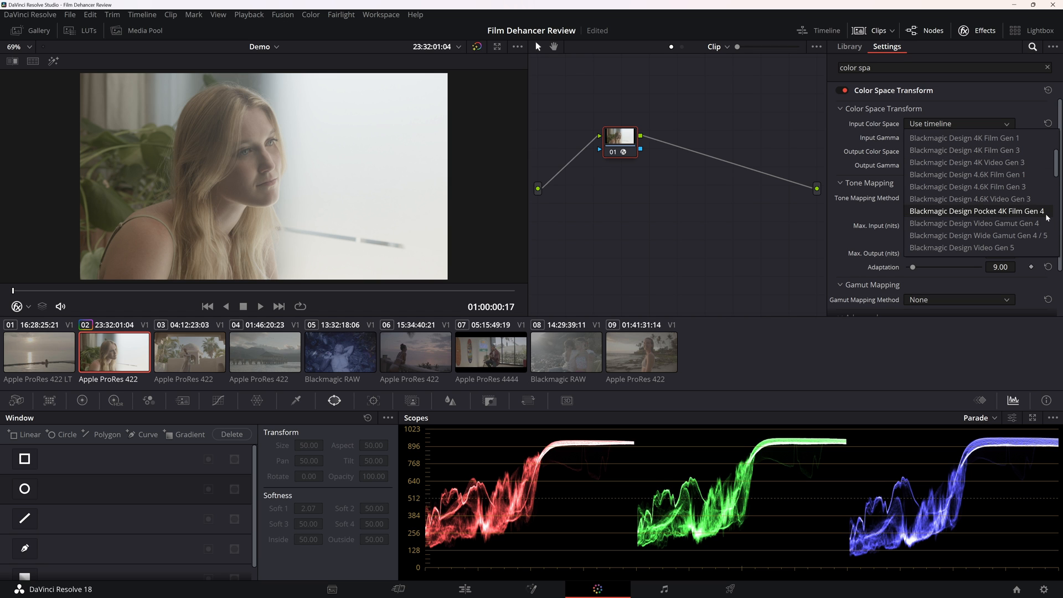
click(976, 211)
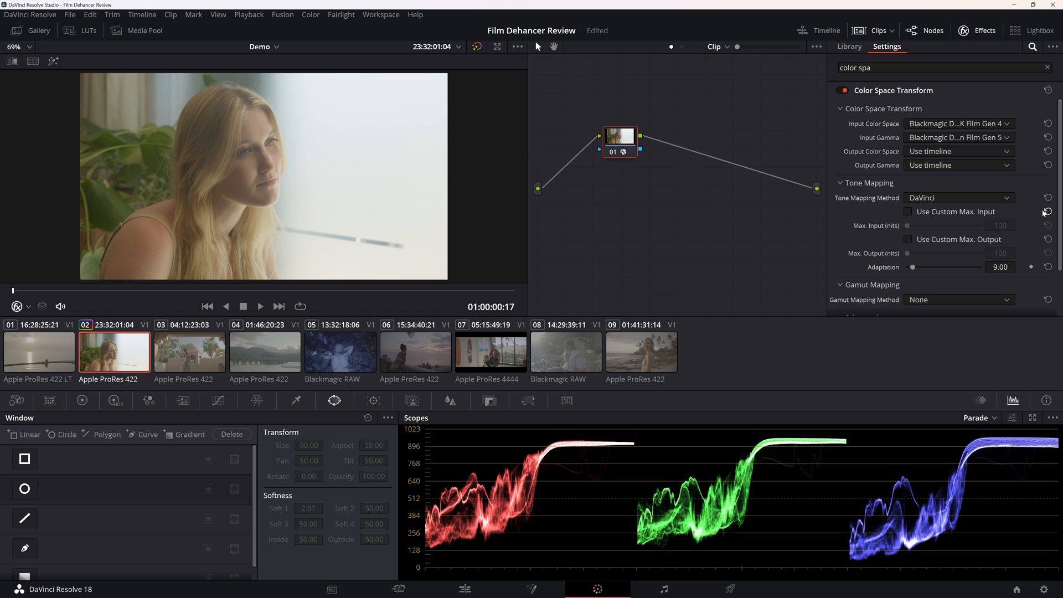
scroll(846, 228, down, 1)
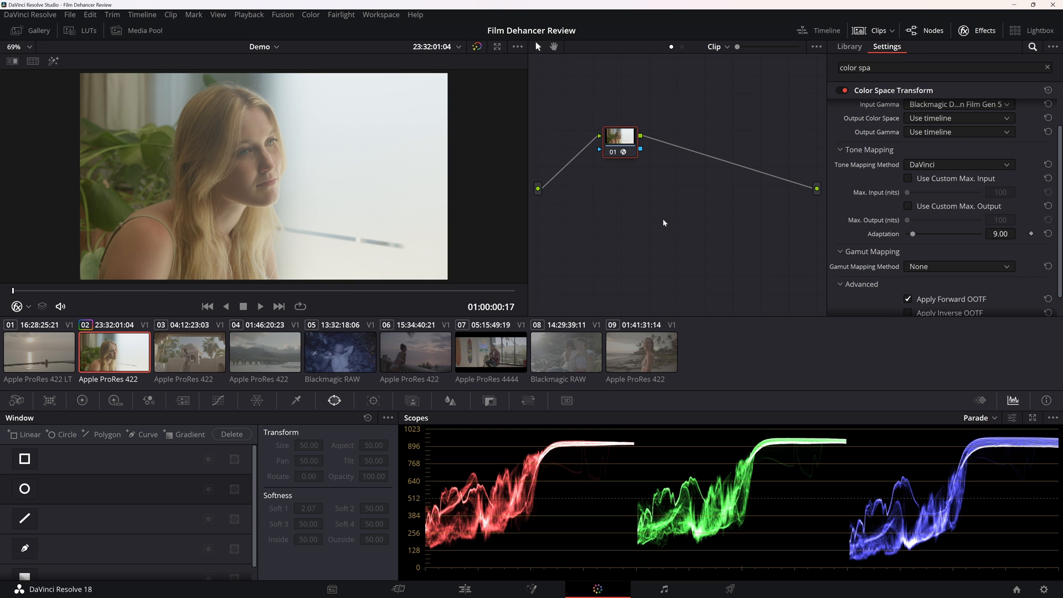
Add a serial node after the color space transform, apply Dehancer Pro 6.1.0 to it, and display the primaries color wheels.
key(alt+s)
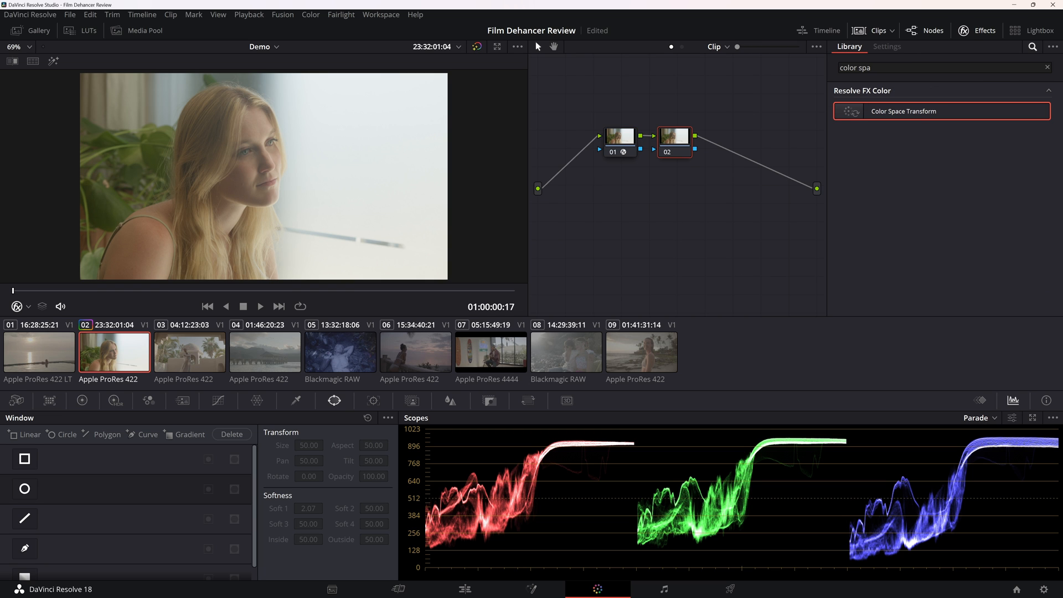
click(1047, 67)
scroll(910, 293, down, 10)
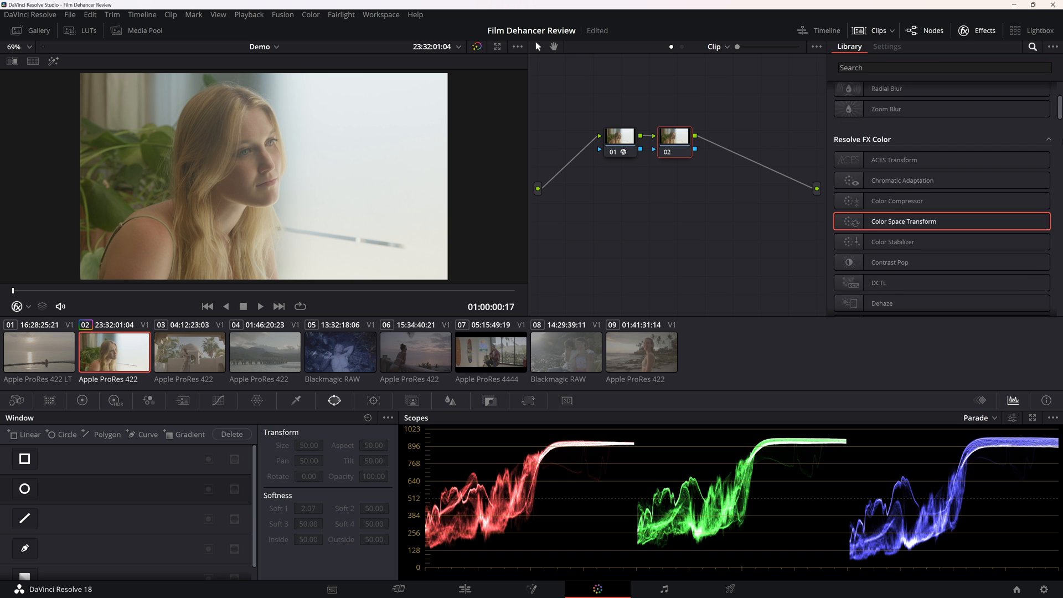
drag(910, 293, 681, 139)
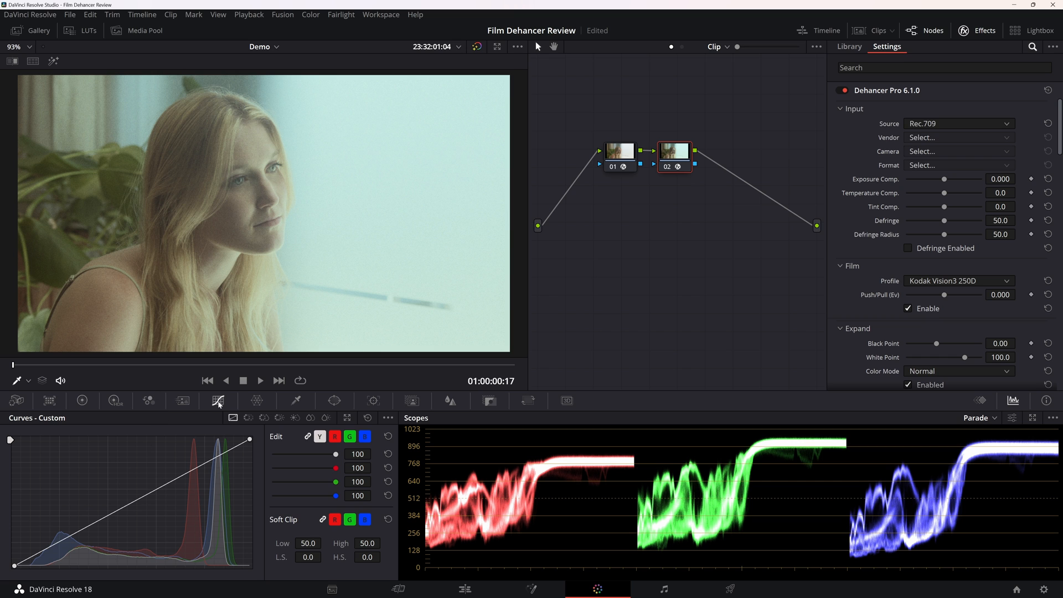
click(82, 400)
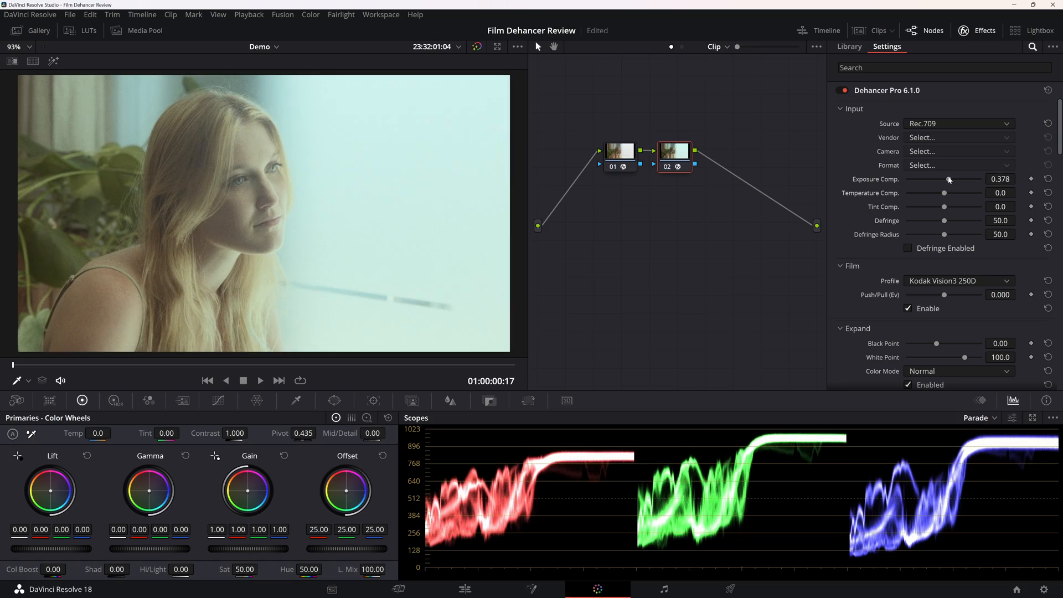
In Dehancer, set exposure compensation 0.288, temperature 28.9 and tint 14.1, and expand with black point 12.23 and white point 96.6.
drag(948, 179, 949, 207)
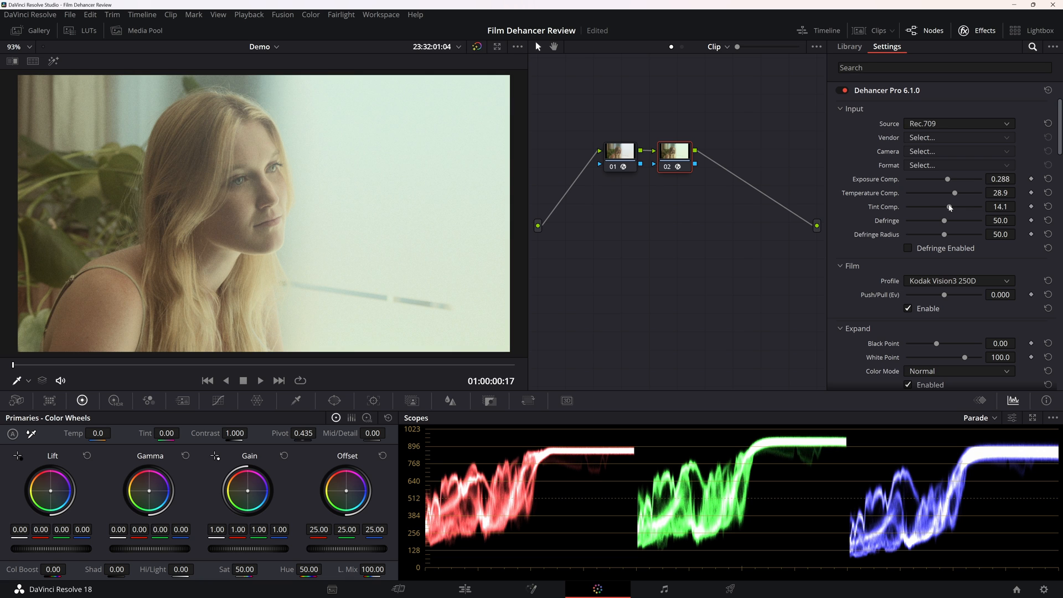
scroll(928, 217, down, 3)
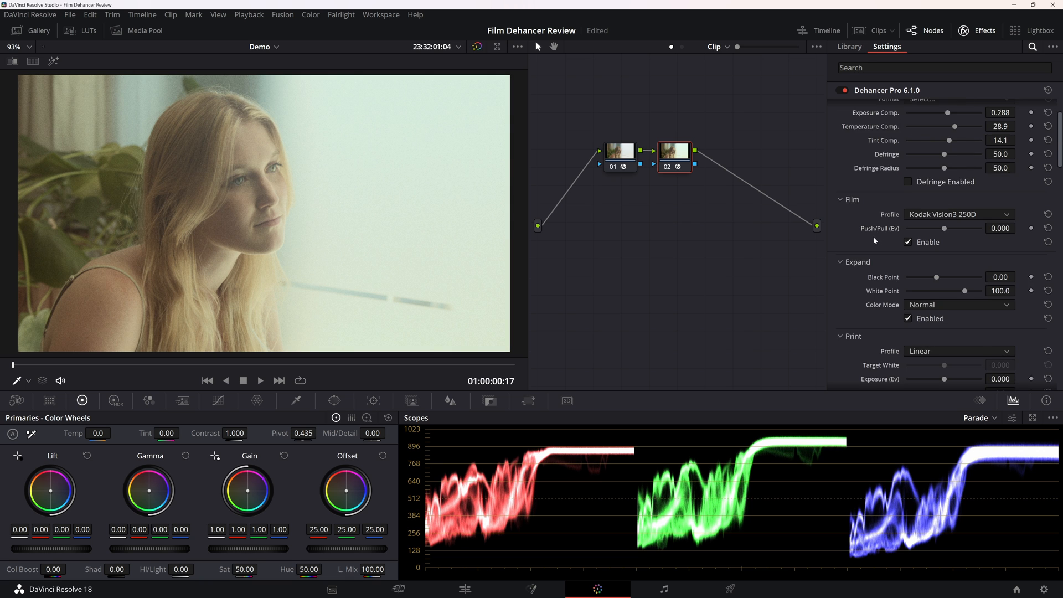
scroll(880, 227, down, 1)
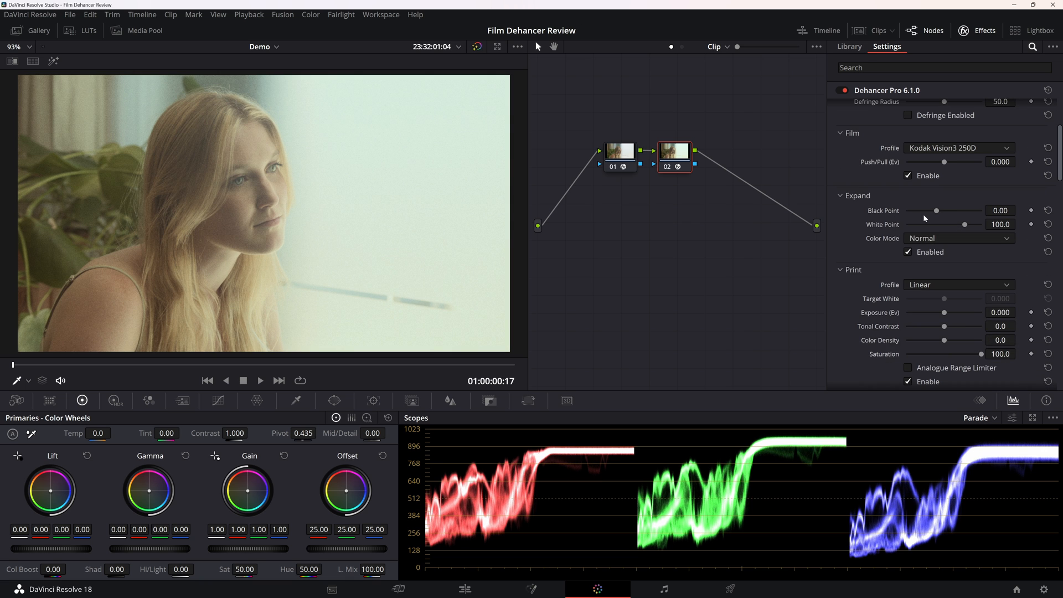
drag(936, 212, 962, 227)
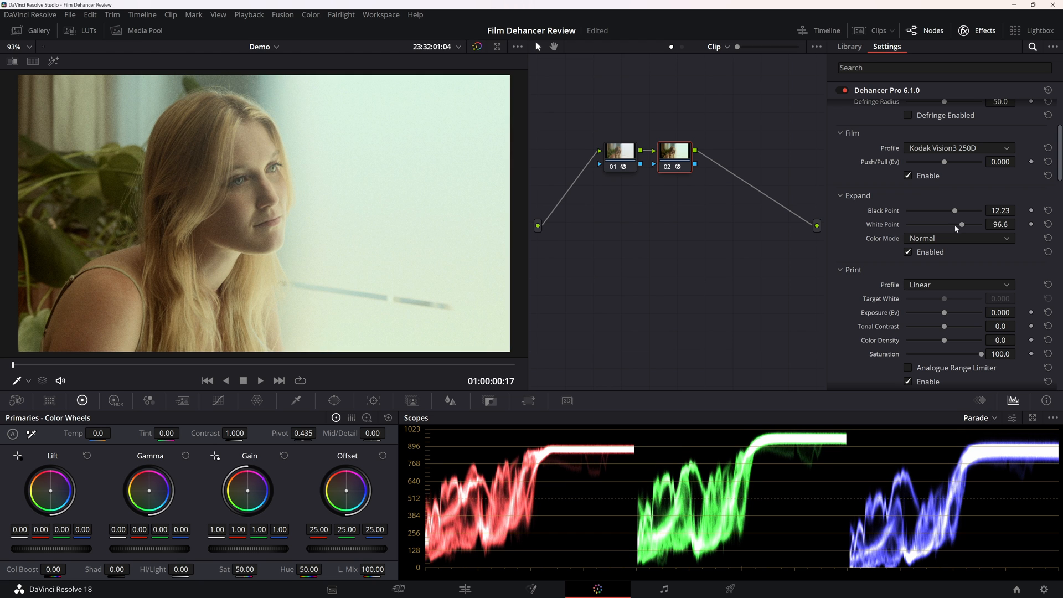
Try the Kodak Portra 400 and Kodak Portra 800 film profiles on the portrait clip.
scroll(889, 228, down, 1)
scroll(881, 229, up, 5)
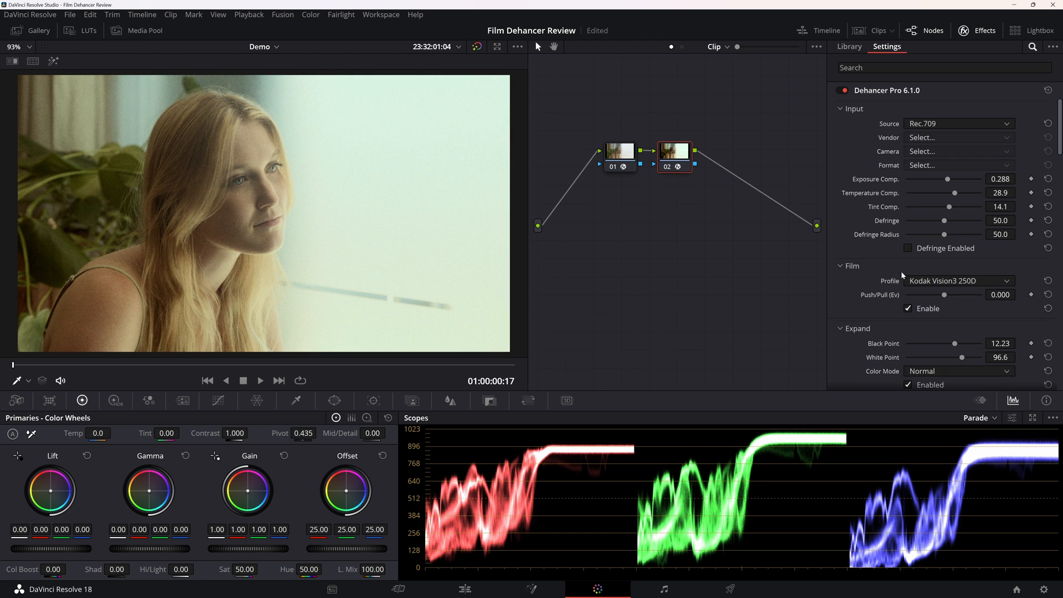
click(978, 281)
click(972, 327)
click(979, 280)
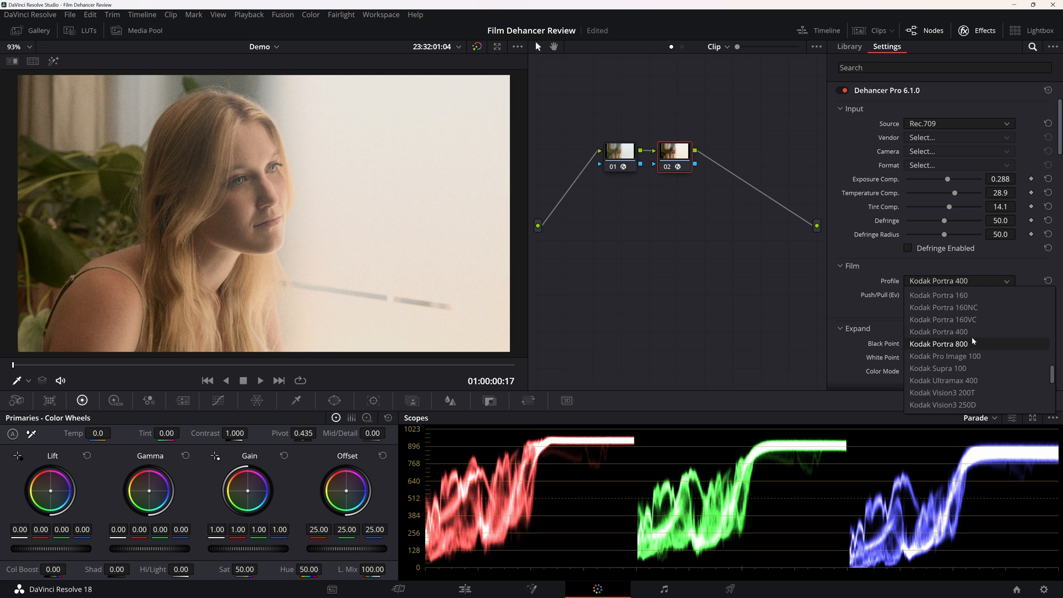
click(972, 342)
Try the Kodak Gold 200 and Kodak Ektachrome E100 (2017) film profiles.
click(982, 283)
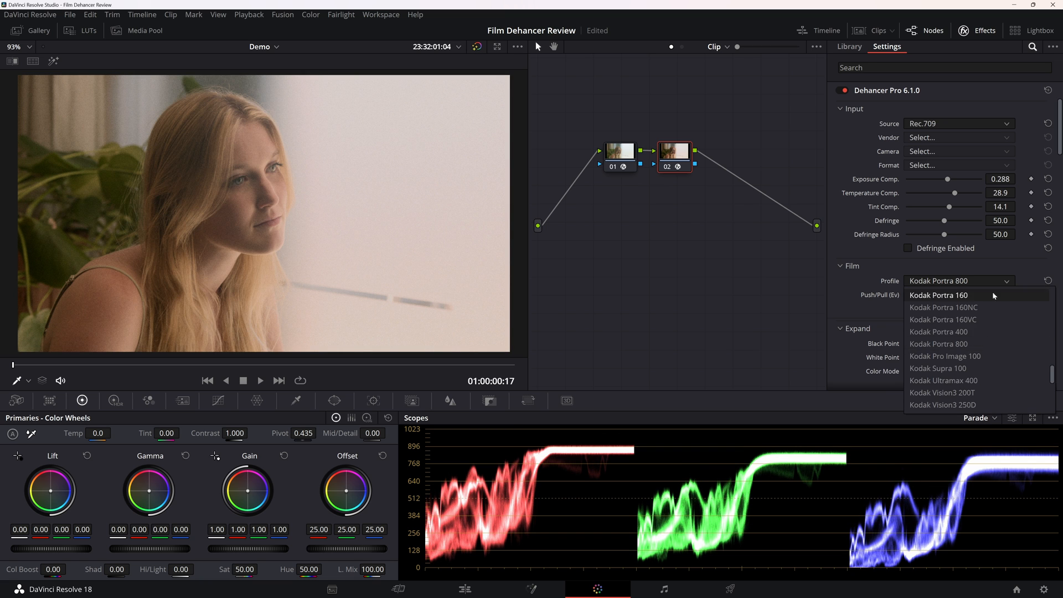
scroll(1051, 368, up, 3)
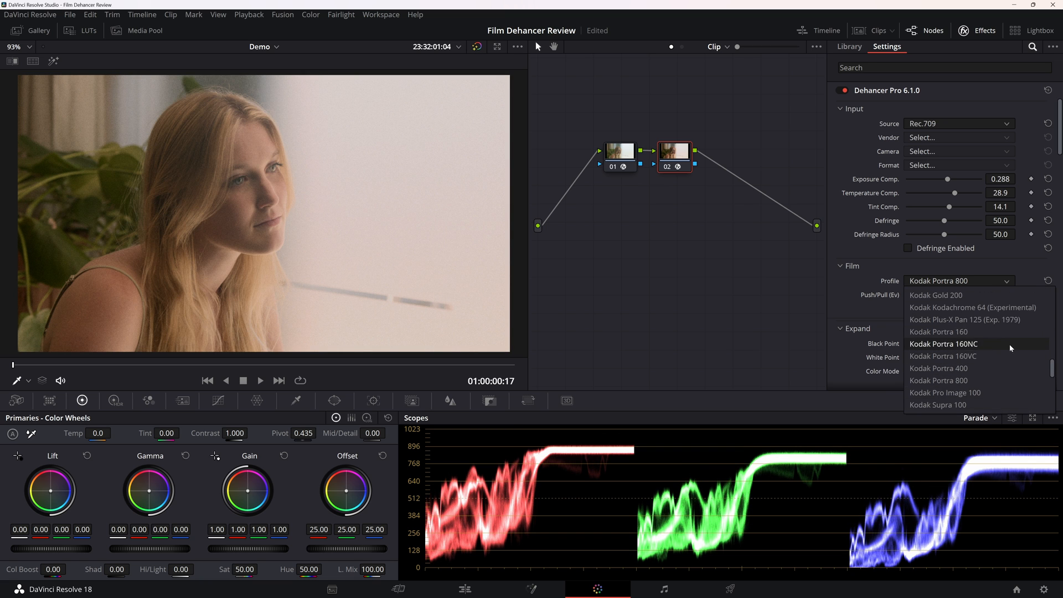
click(1007, 336)
click(982, 284)
click(982, 289)
click(982, 284)
scroll(988, 319, up, 2)
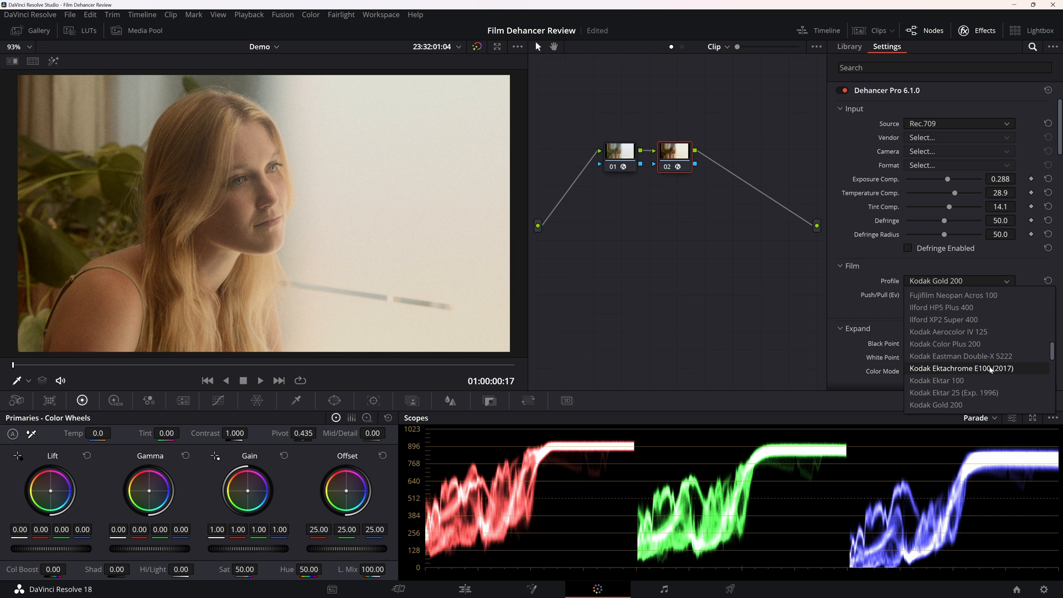
click(991, 369)
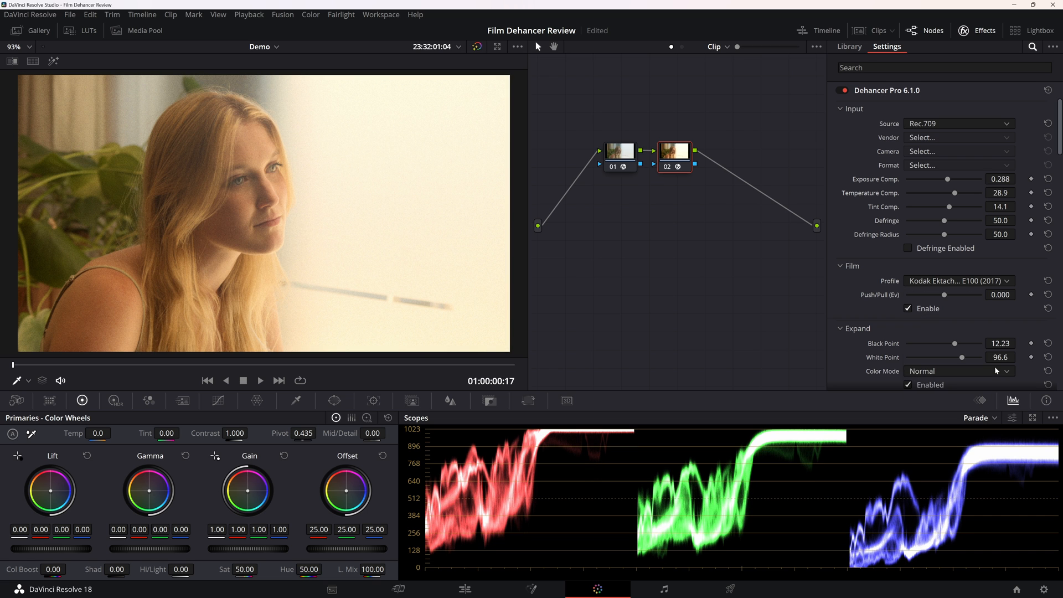
Try the Cinestill 50D and Agfa Agfacolor 100 film profiles.
click(990, 281)
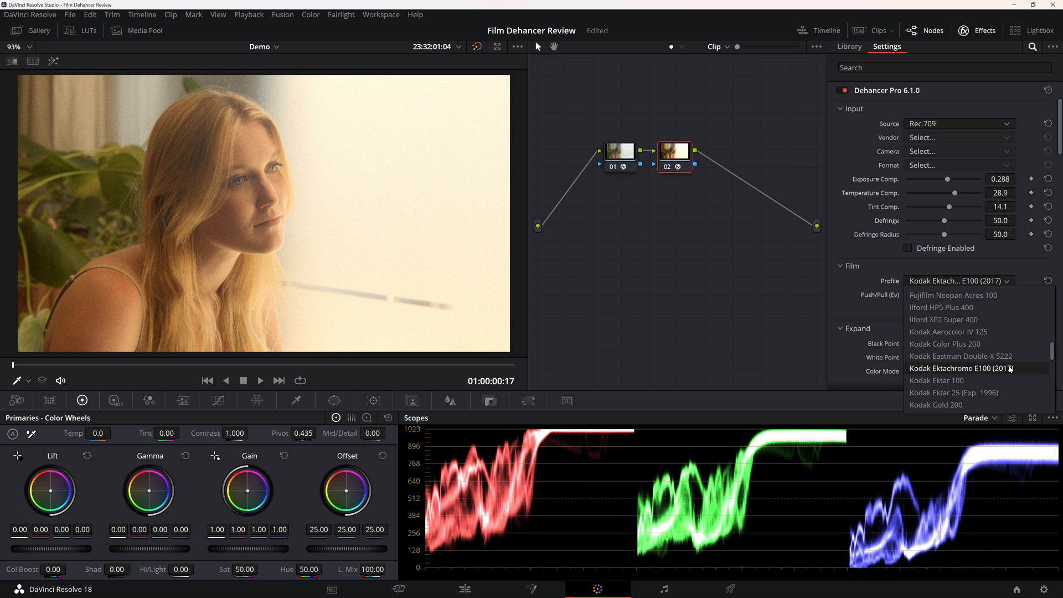
scroll(996, 357, up, 10)
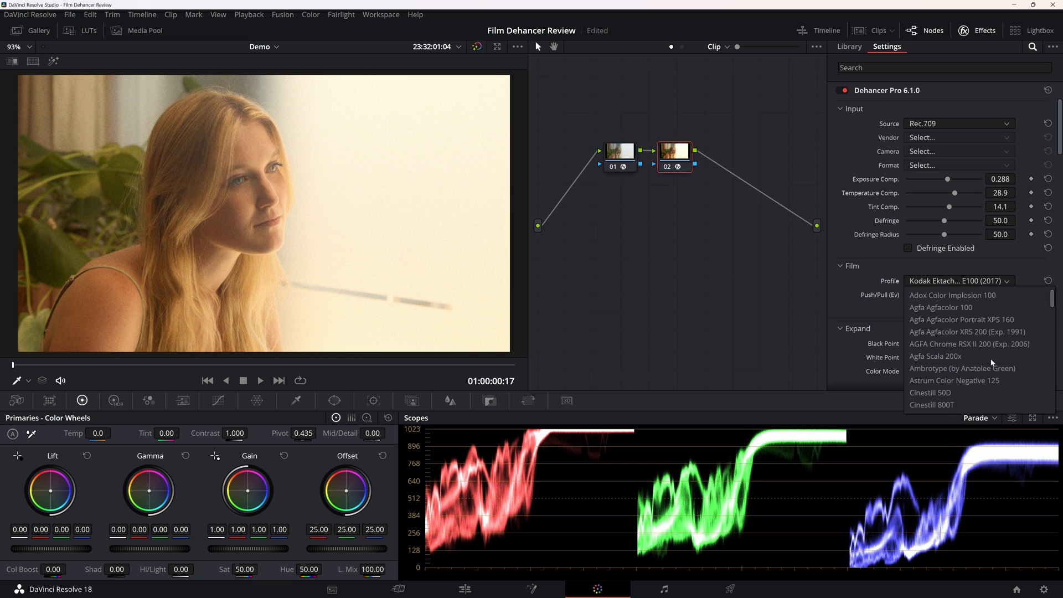
click(979, 393)
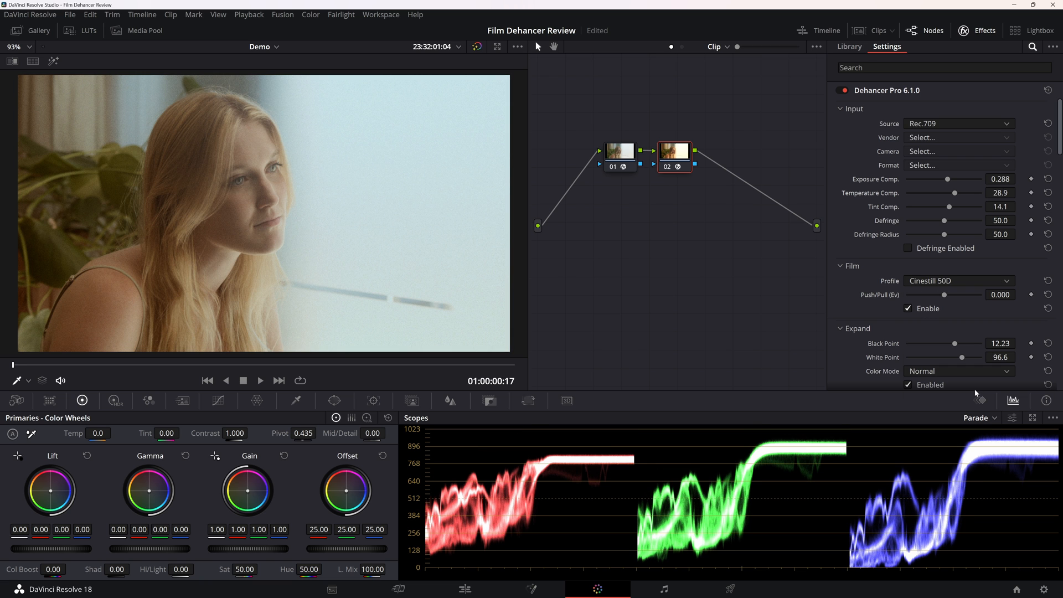
click(987, 282)
click(941, 308)
Preview the Agfa Agfacolor Portrait XPS 160 film profile and switch to Agfa Agfacolor XRS 200 (Exp. 1991).
click(972, 284)
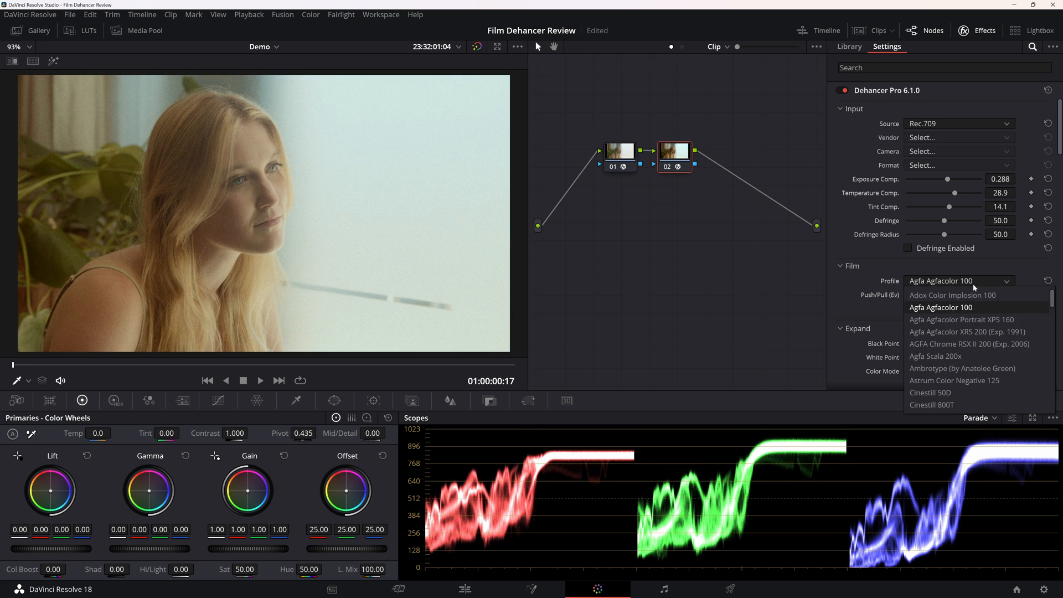
click(984, 320)
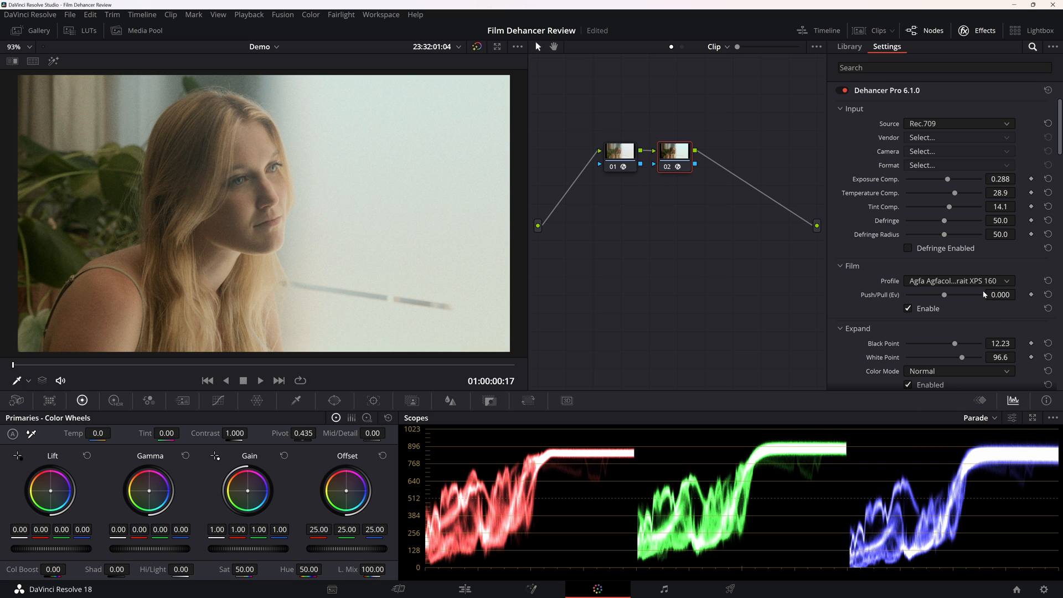
click(984, 284)
click(987, 332)
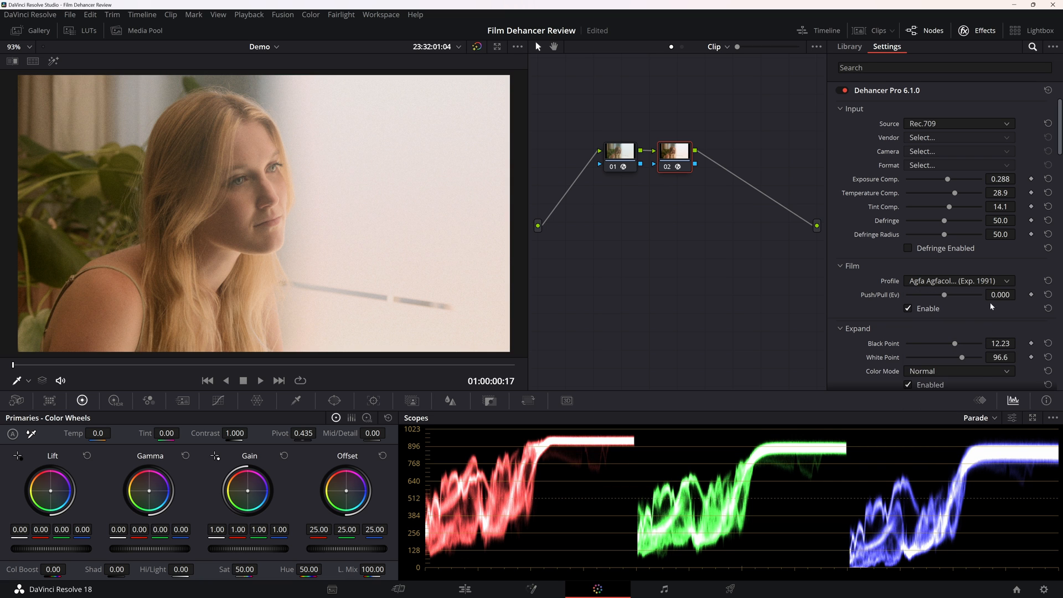
Set the film profile to Agfa Agfacolor Portrait XPS 160.
click(992, 284)
click(991, 317)
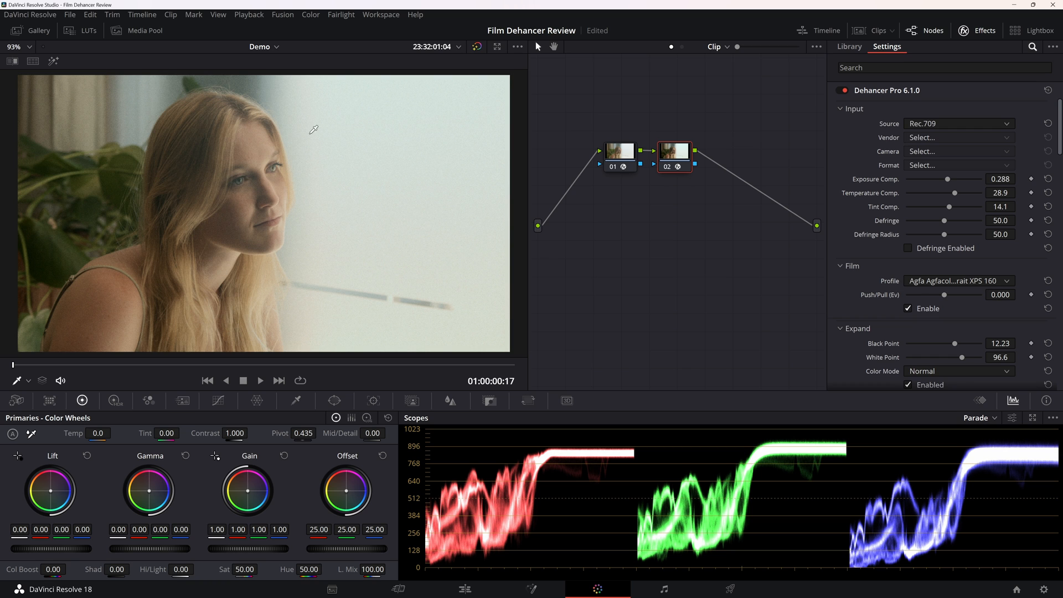
click(956, 282)
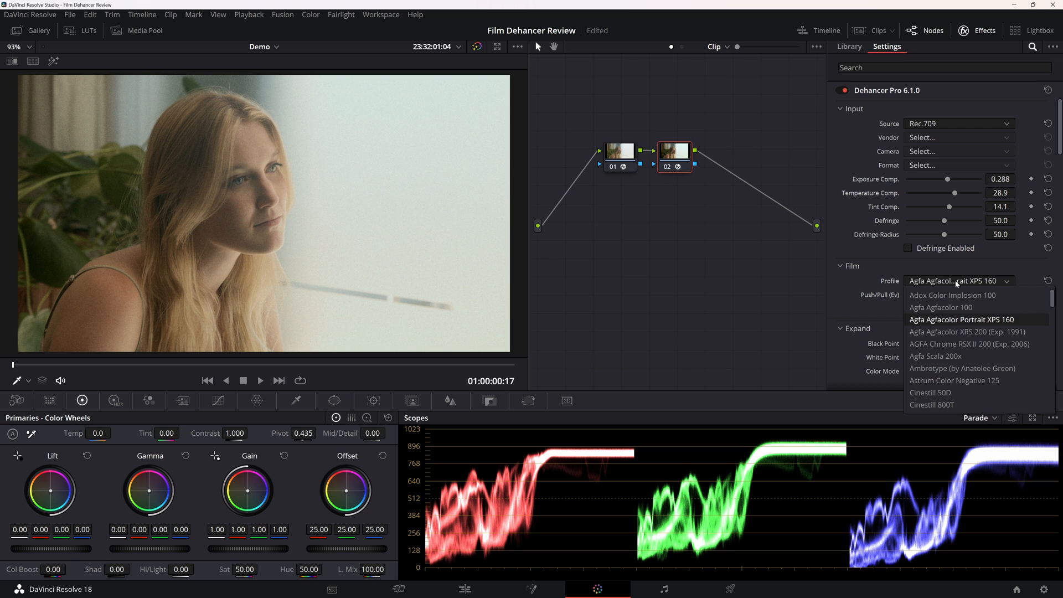
click(882, 301)
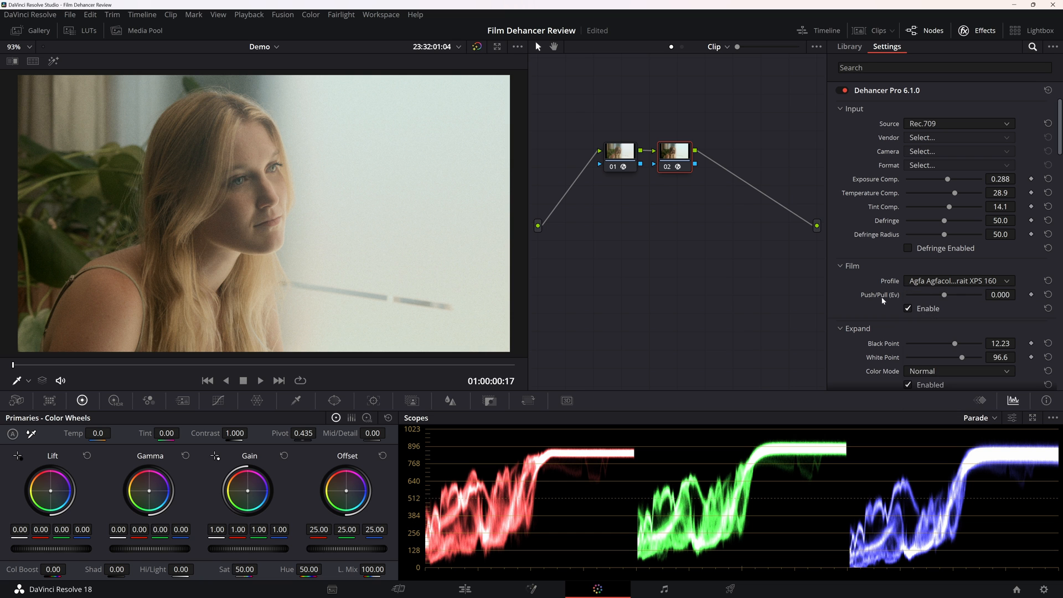
Set the film Push/Pull to 1.466 and the Expand black point to 15.18.
drag(947, 297, 977, 302)
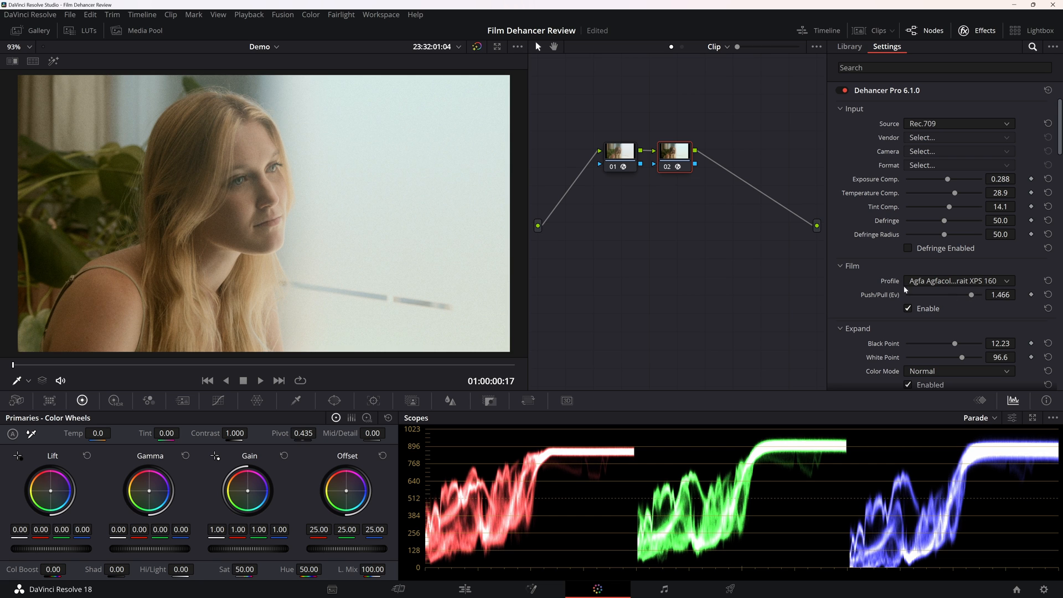
scroll(875, 282, down, 3)
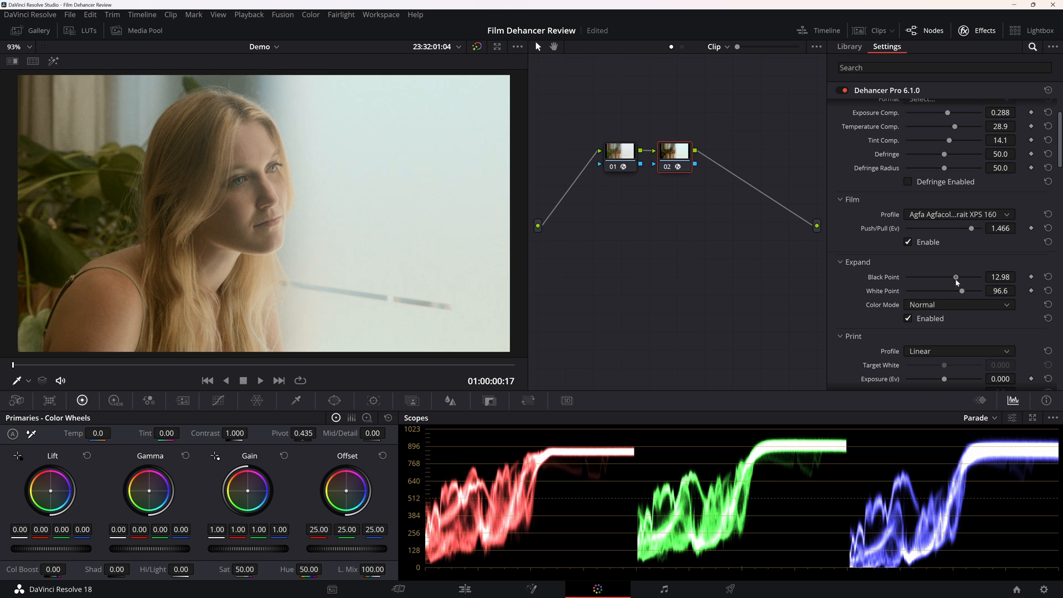
drag(955, 278, 958, 277)
scroll(875, 285, down, 2)
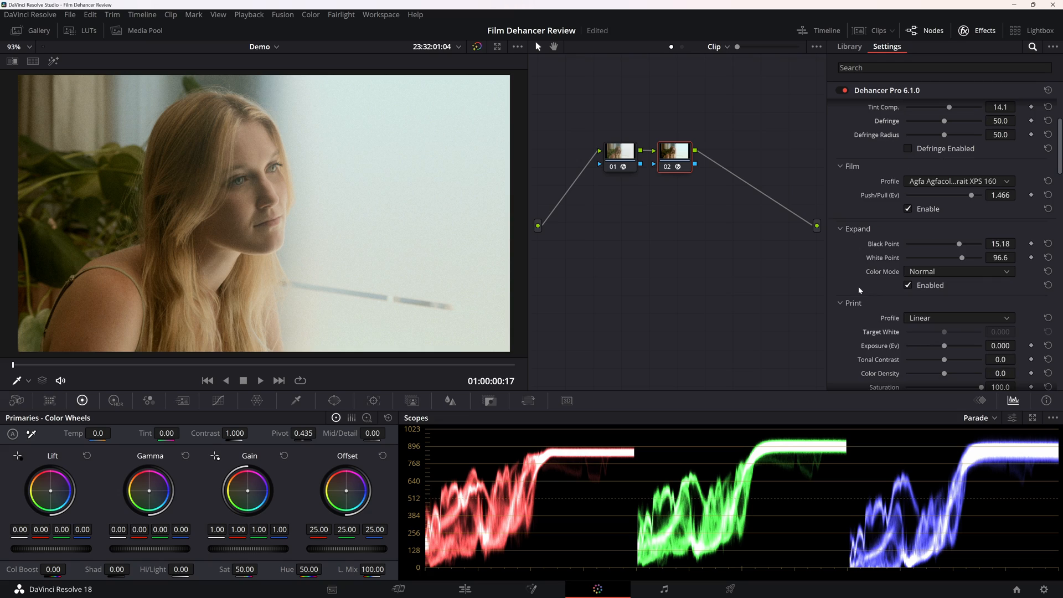
scroll(858, 287, up, 4)
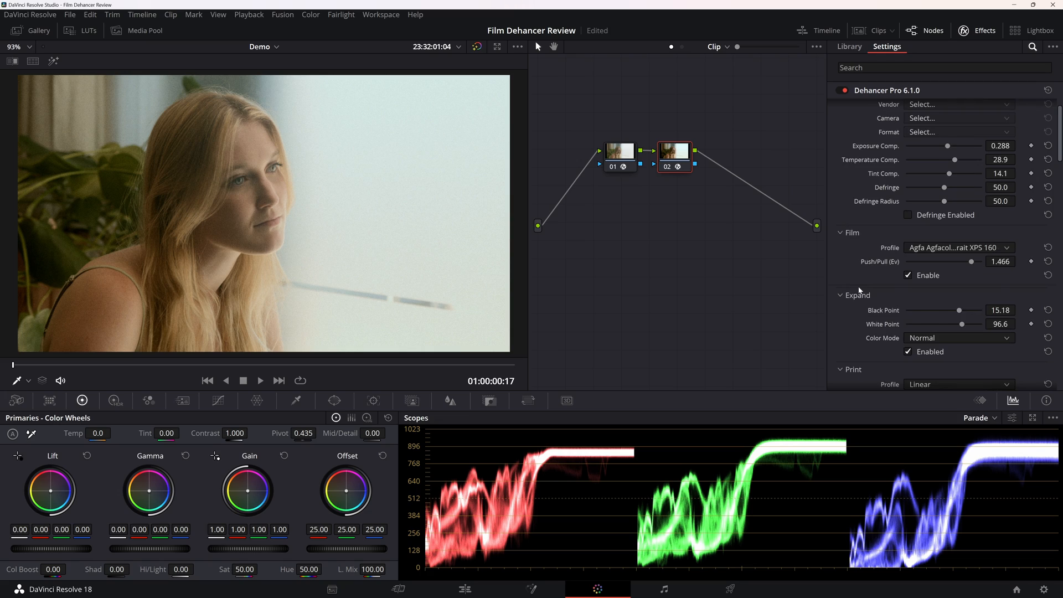
Try the Fujifilm 3513 Print film and Kodak 2383 Print Film print profiles on the portrait clip.
scroll(859, 290, down, 6)
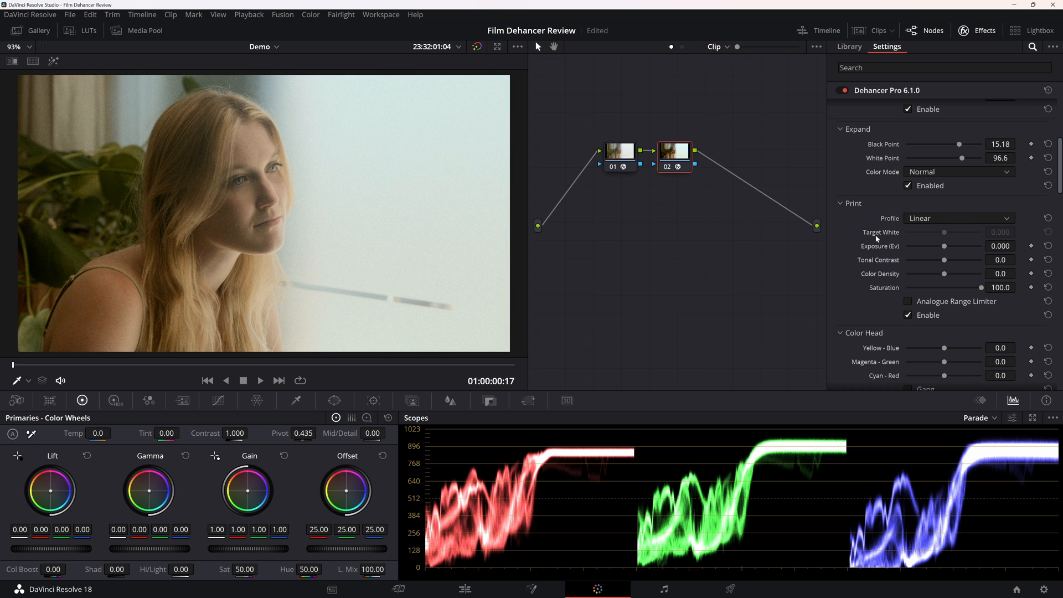
click(931, 217)
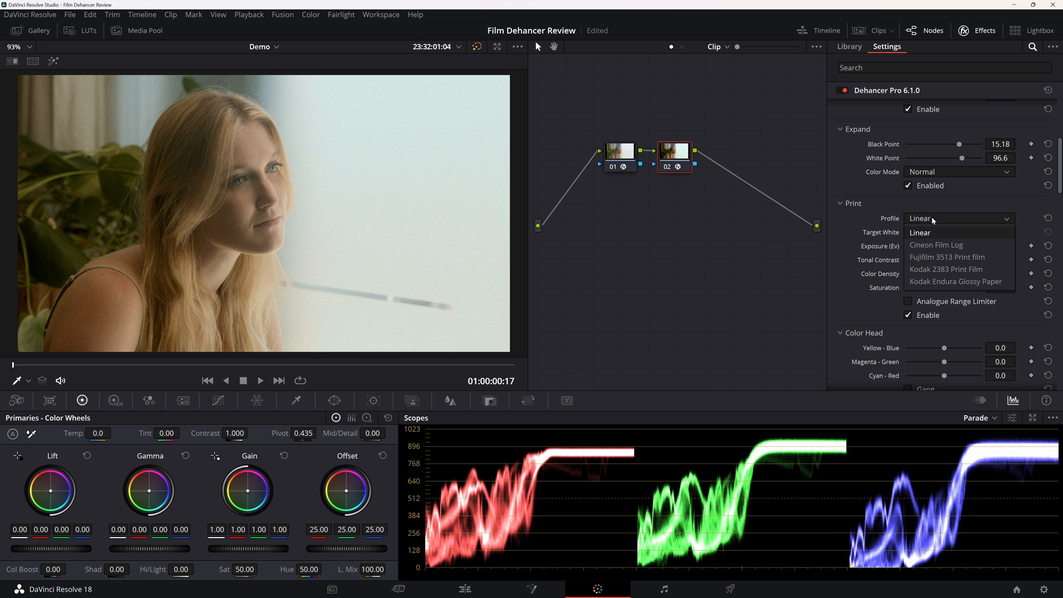
click(969, 259)
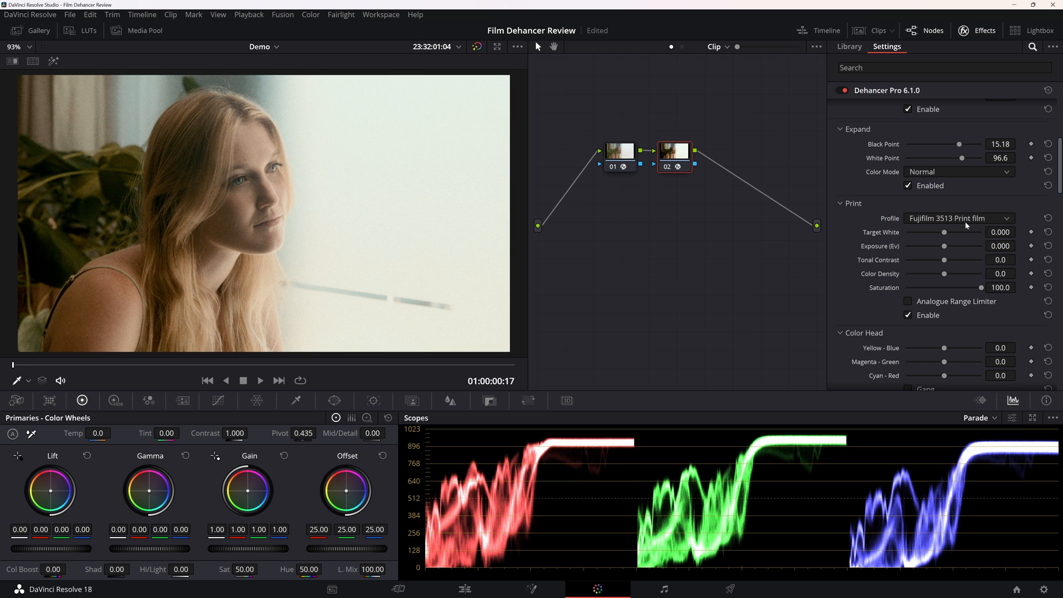
click(959, 219)
click(963, 270)
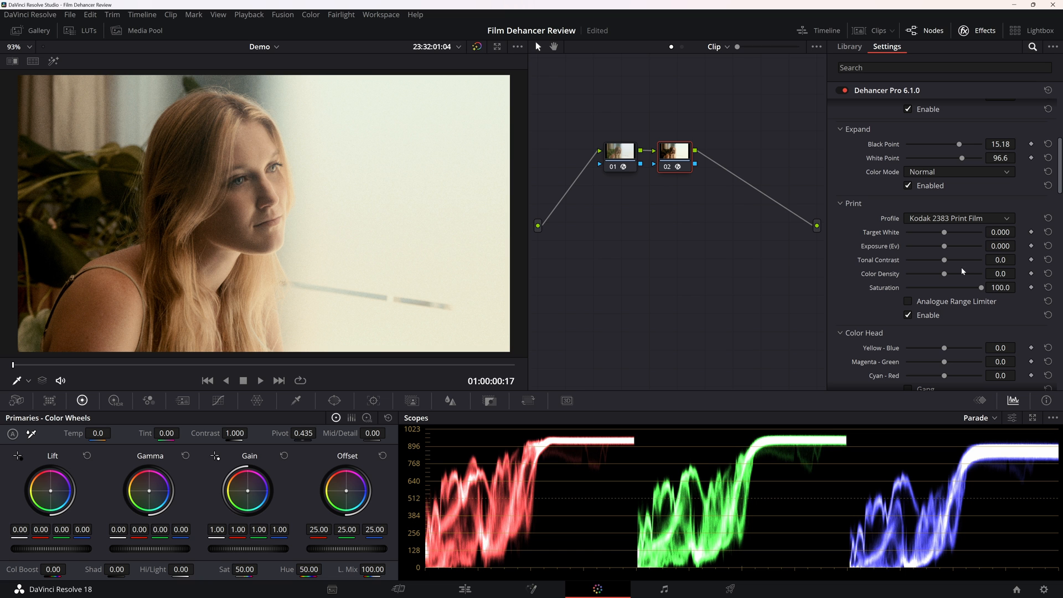
click(976, 221)
click(981, 204)
click(978, 205)
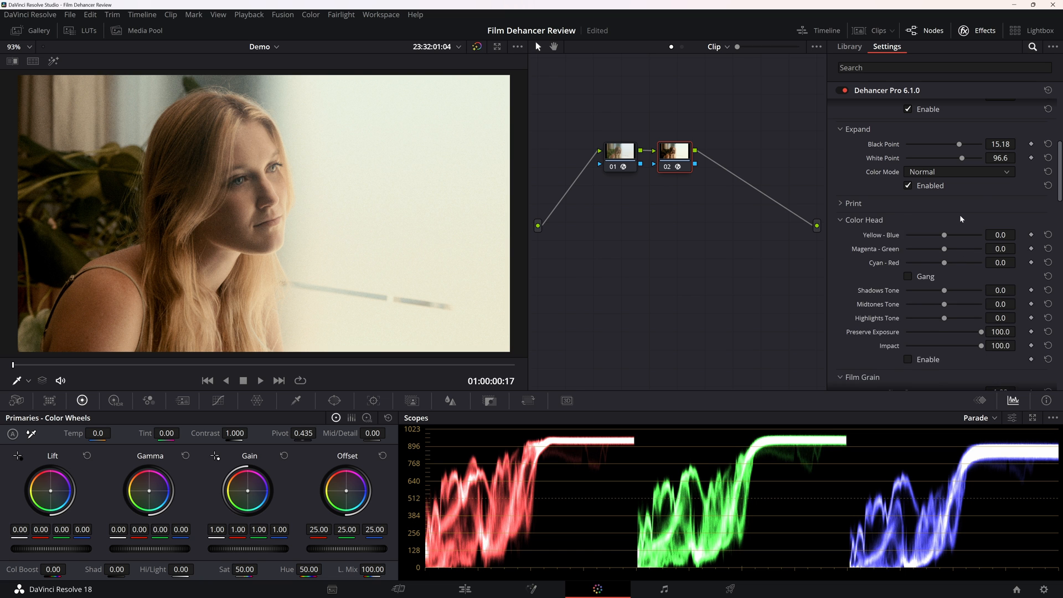
Keep the Kodak 2383 Print Film profile and set the print Tonal Contrast to -0.3 and Color Density to 61.5.
drag(944, 274, 968, 285)
drag(919, 284, 958, 280)
click(960, 218)
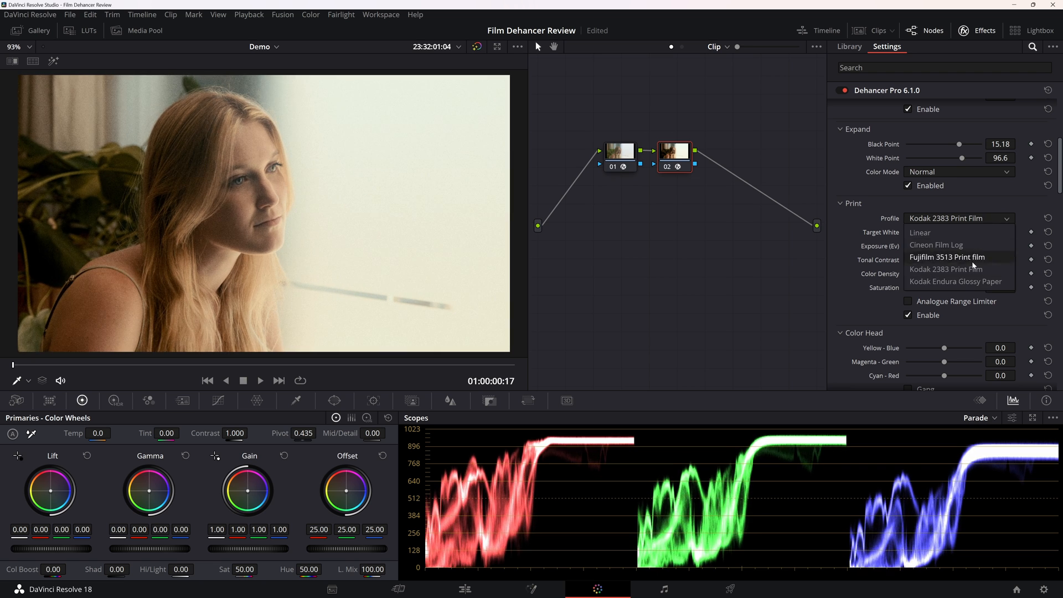
click(982, 269)
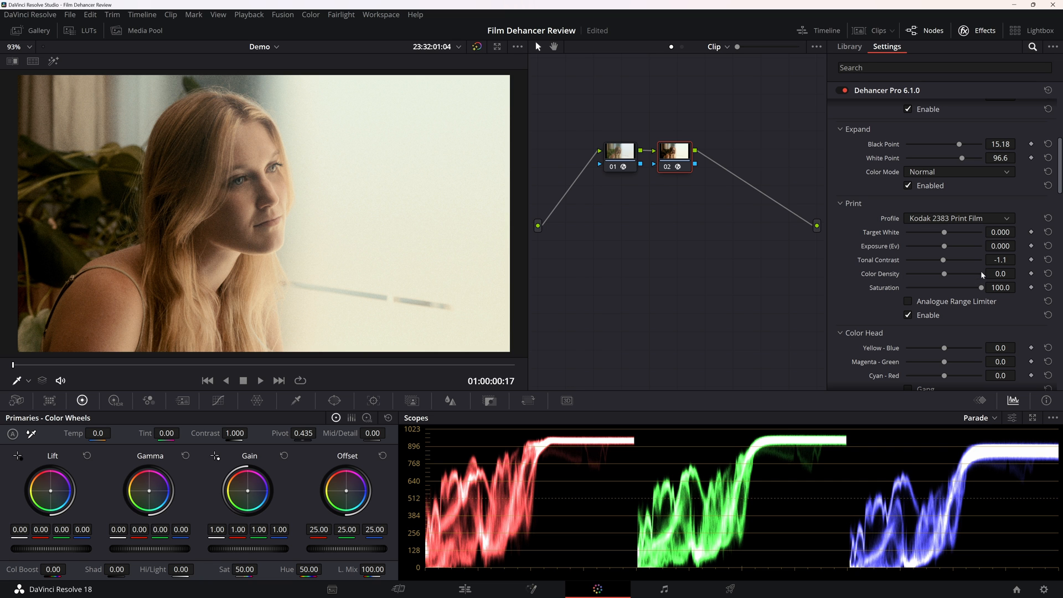
drag(943, 262, 944, 263)
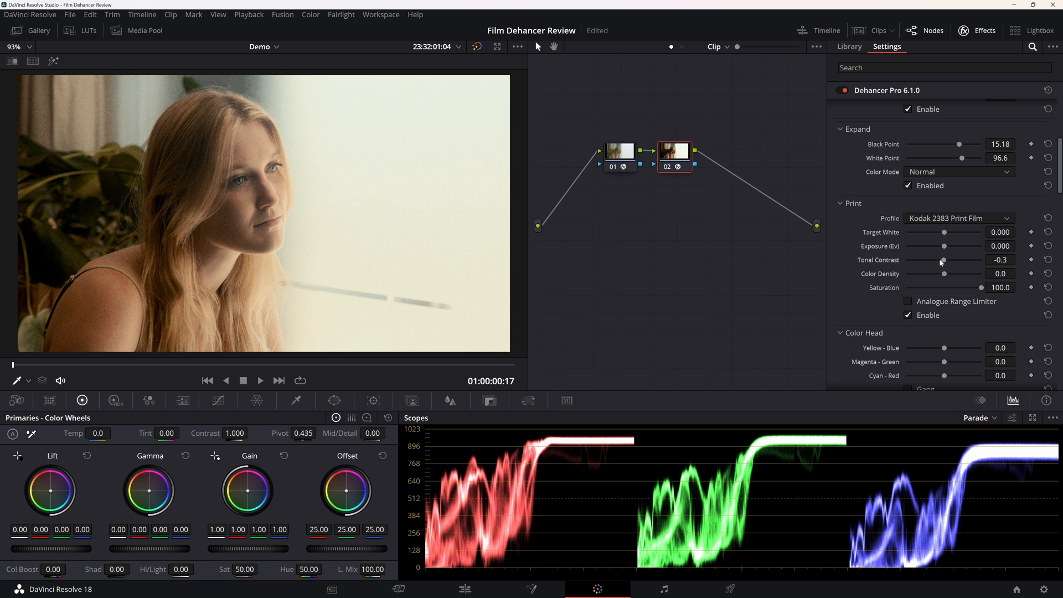
drag(946, 275, 969, 281)
Lower the input Temperature Comp. to 18.5.
scroll(914, 248, up, 5)
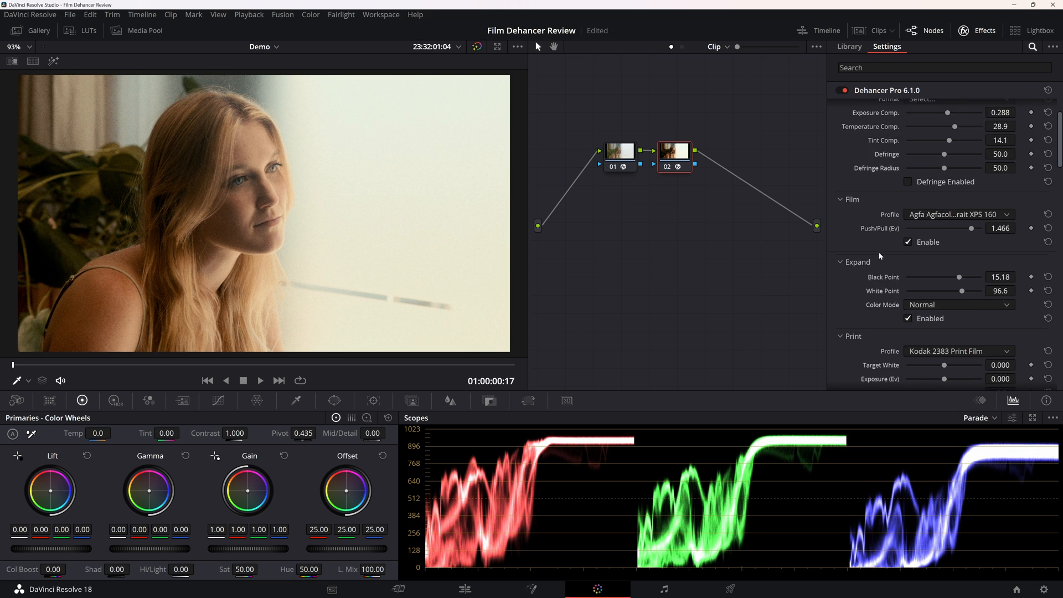
drag(954, 195, 952, 196)
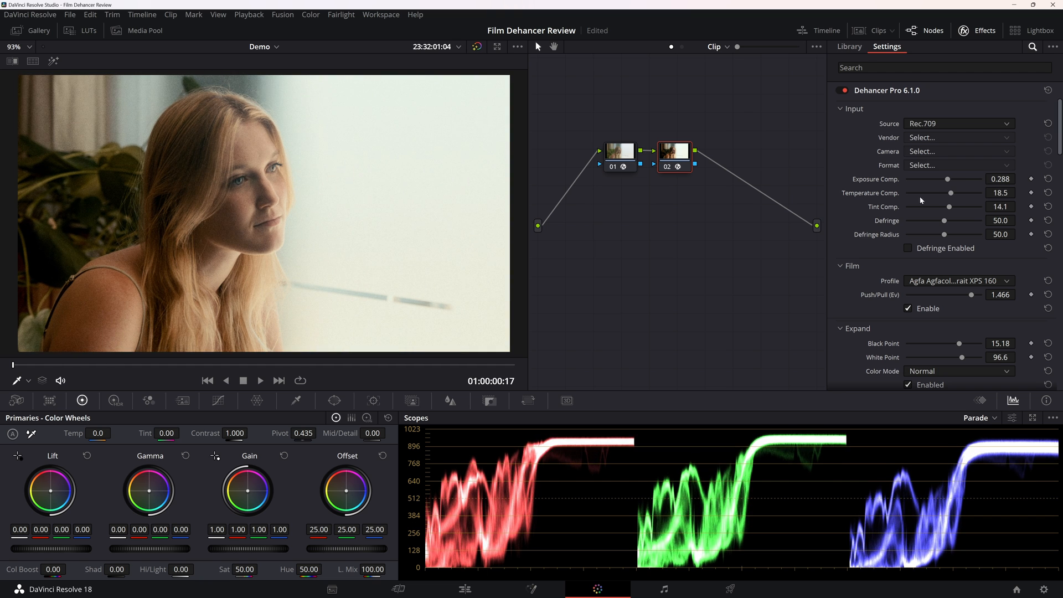
scroll(889, 275, down, 5)
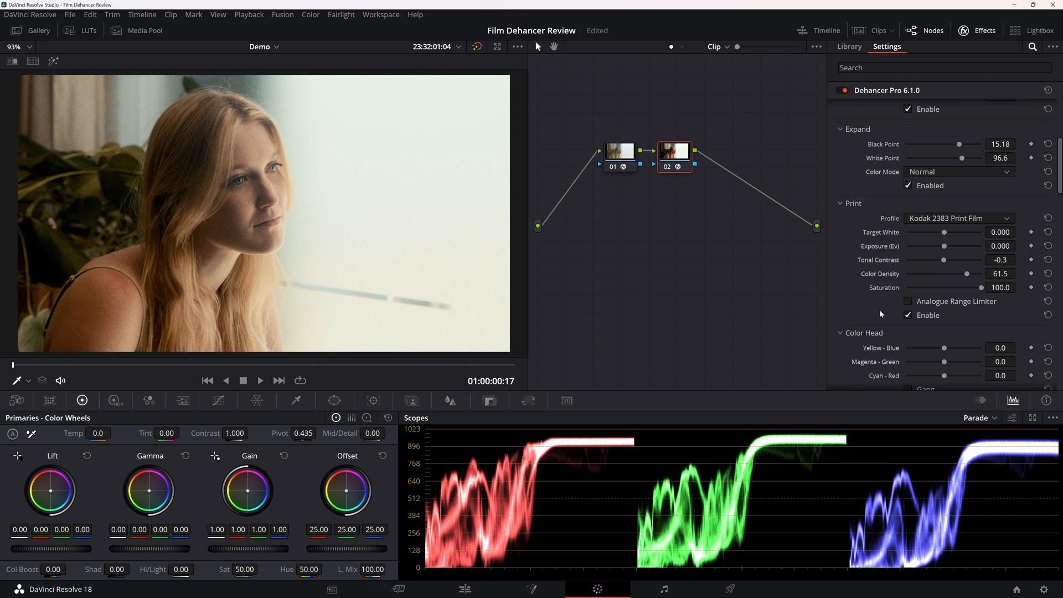
Switch the print profile to Linear and set its Exposure to -0.201 and Color Density to 60.0.
scroll(880, 313, down, 1)
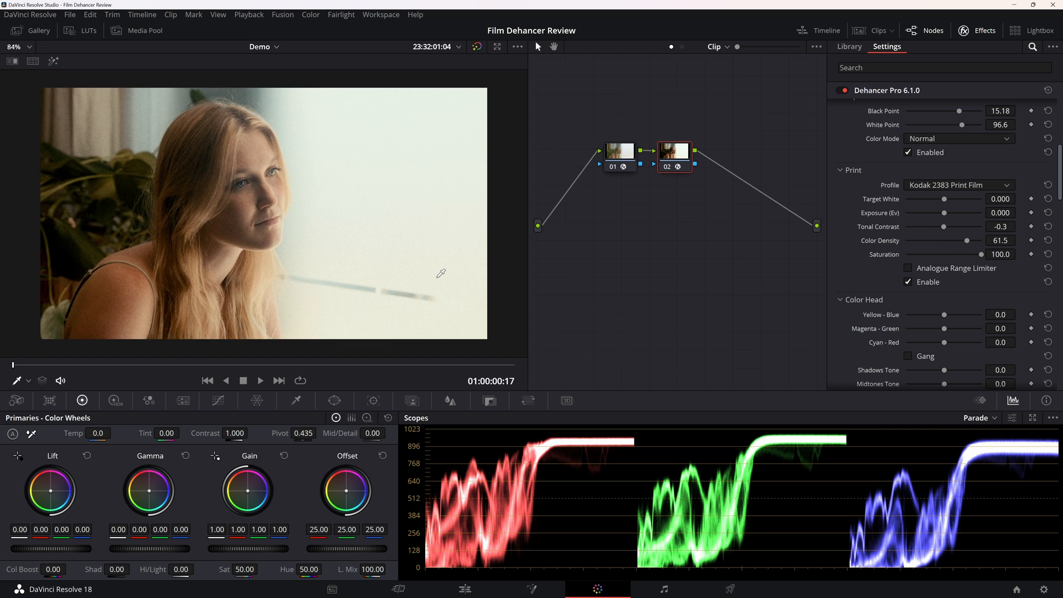
click(947, 185)
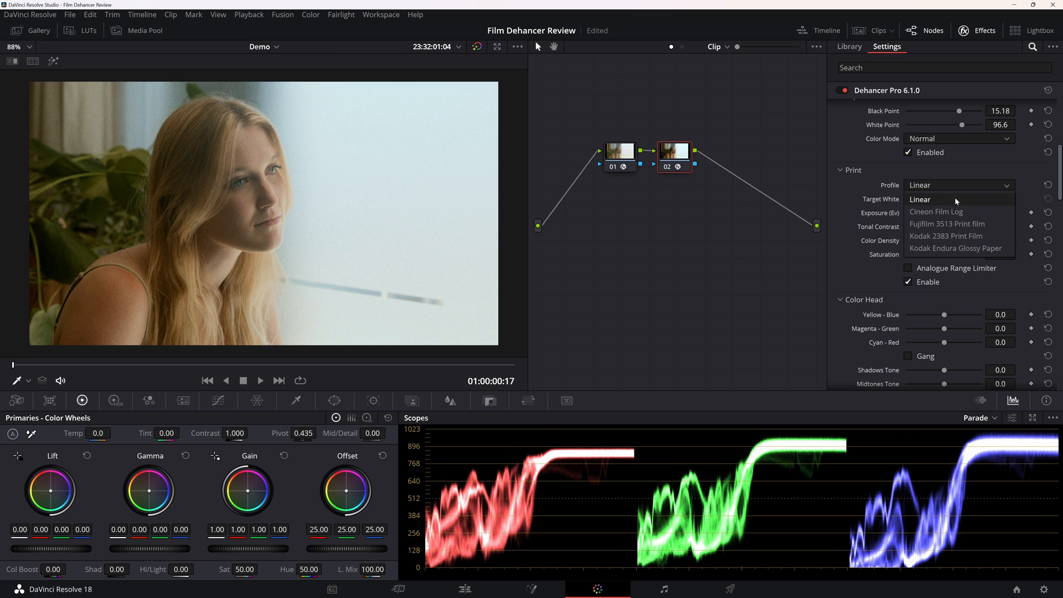
click(957, 201)
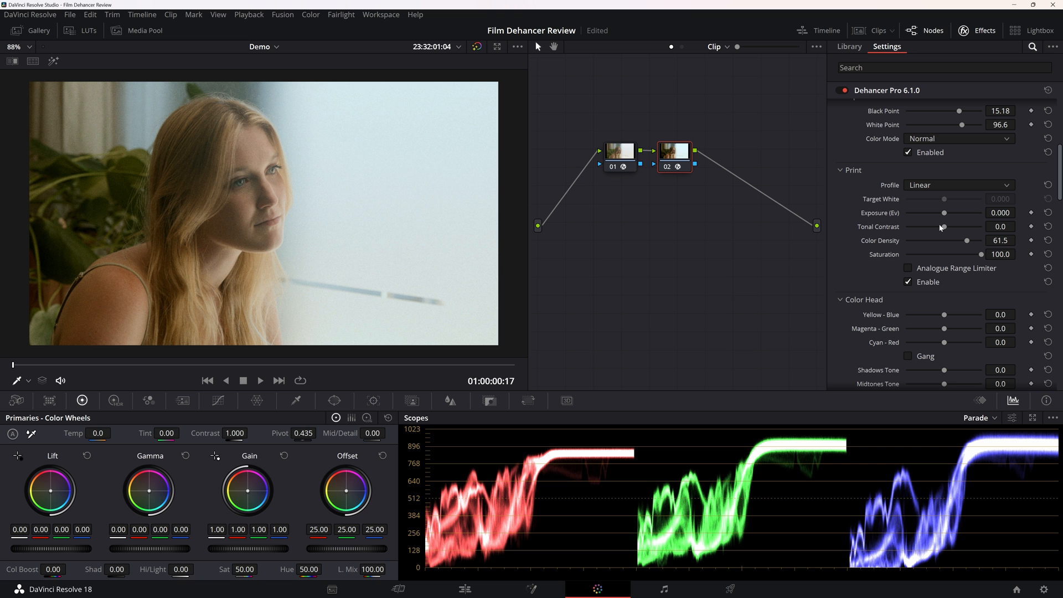
drag(947, 217, 967, 248)
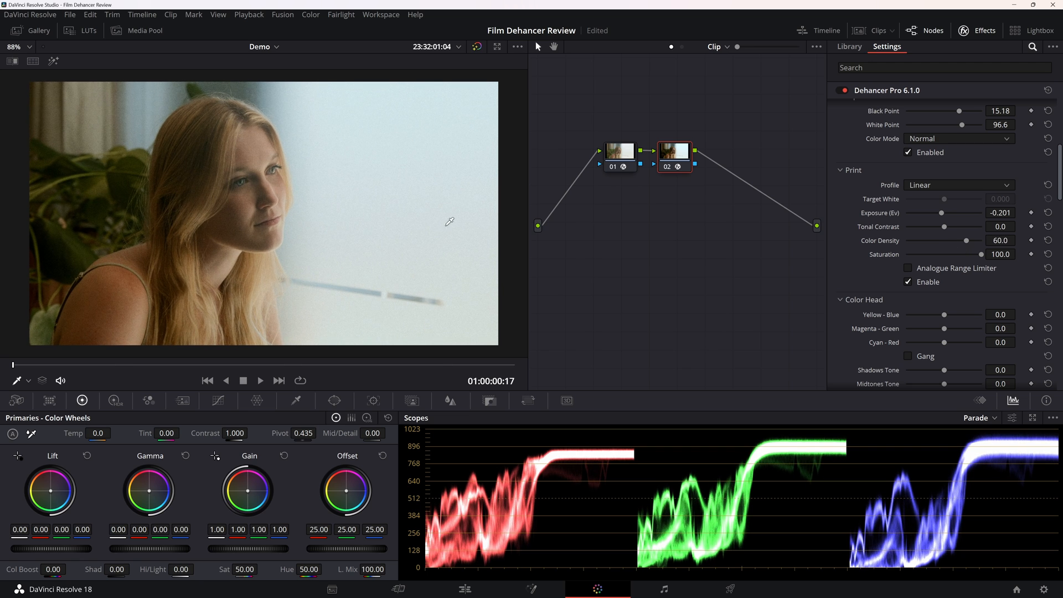
Compare the image with the print Analogue Range Limiter on and off, leaving it off.
scroll(853, 254, down, 2)
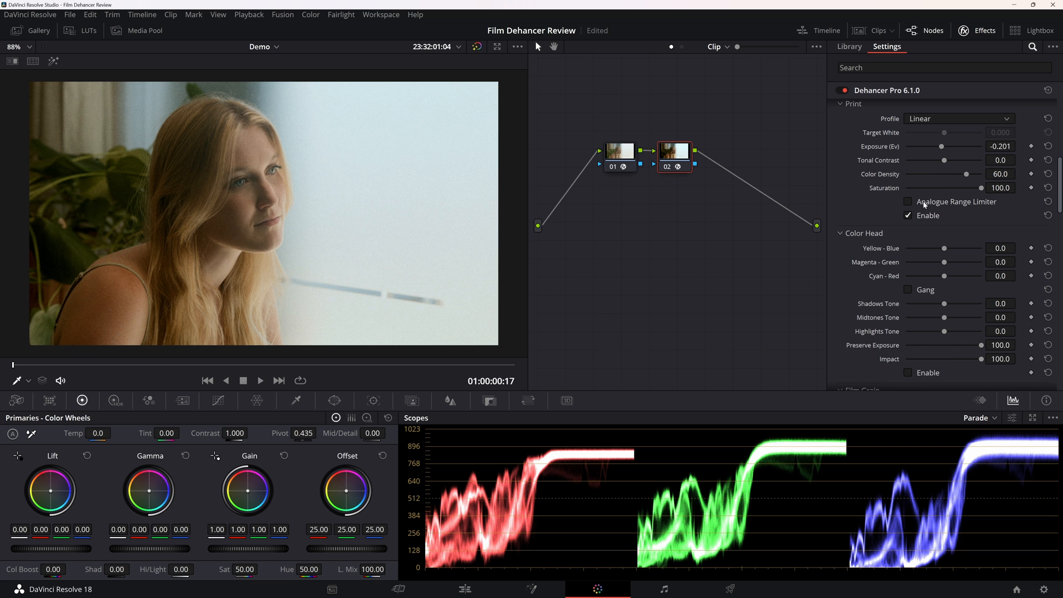
click(924, 205)
click(924, 205)
click(924, 205)
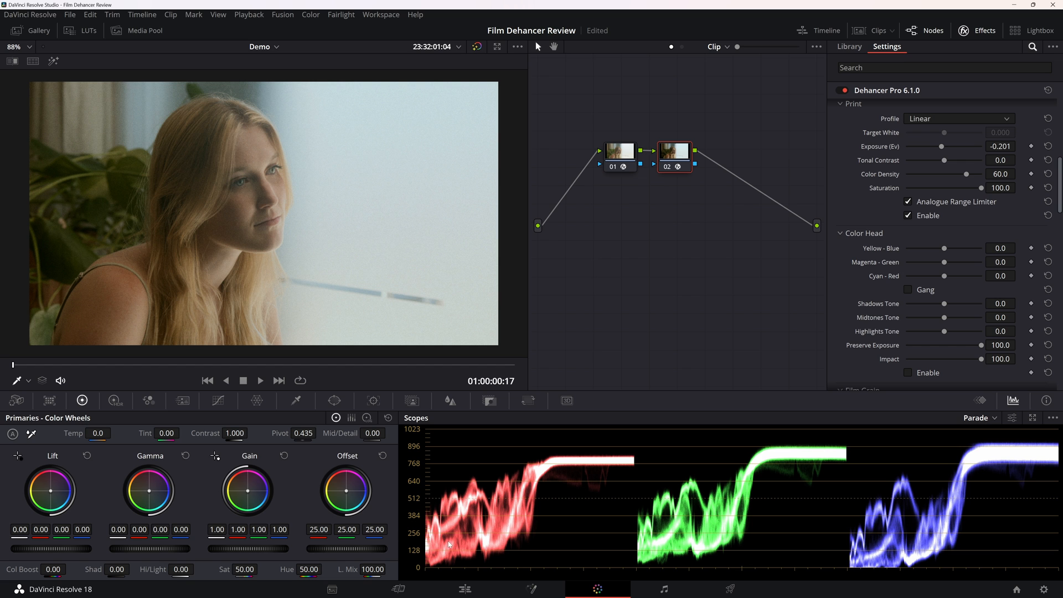
click(941, 206)
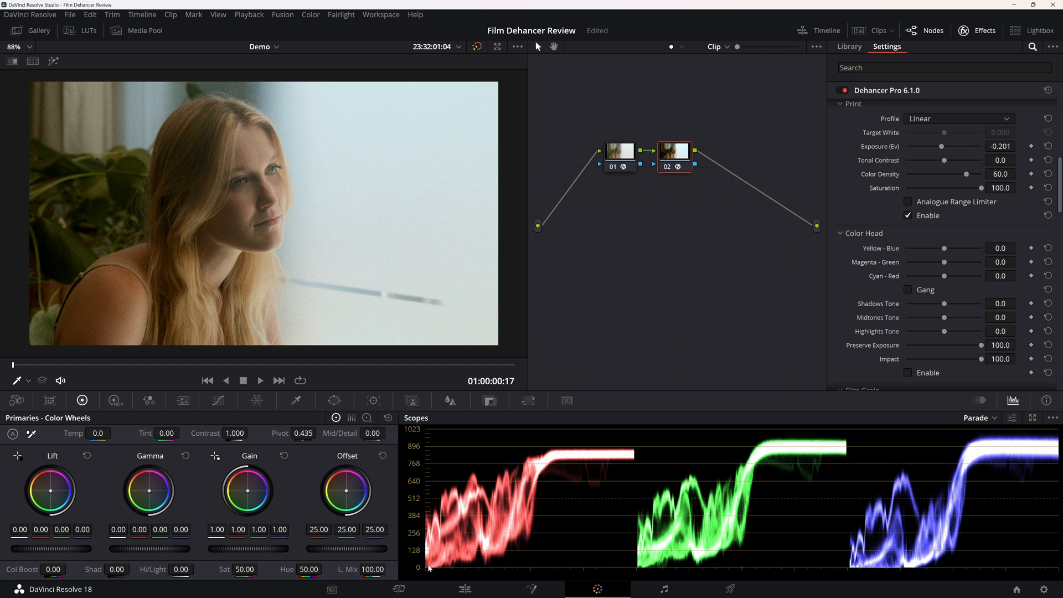
click(944, 206)
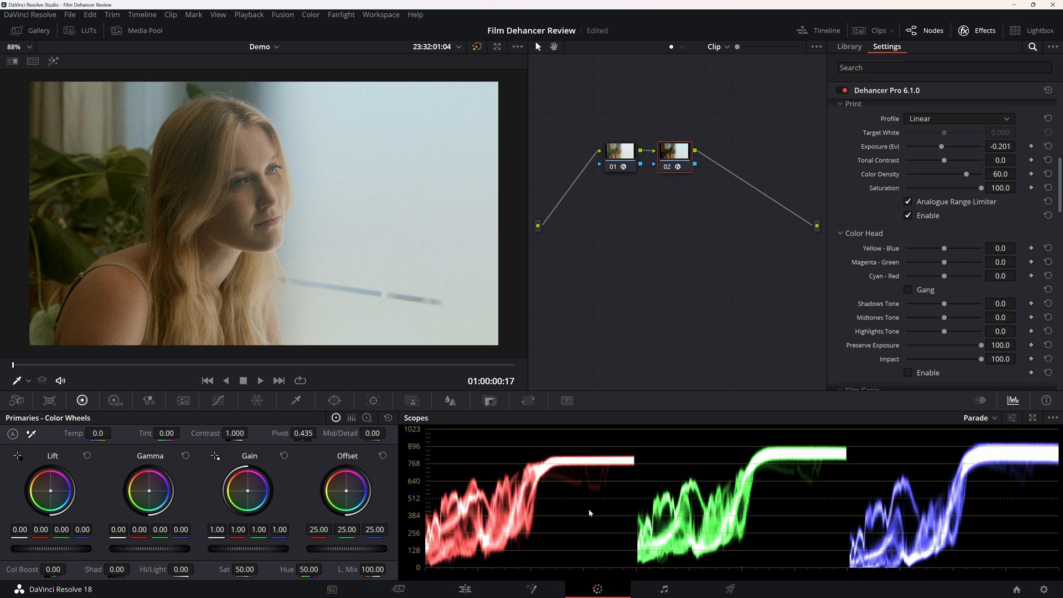
click(921, 206)
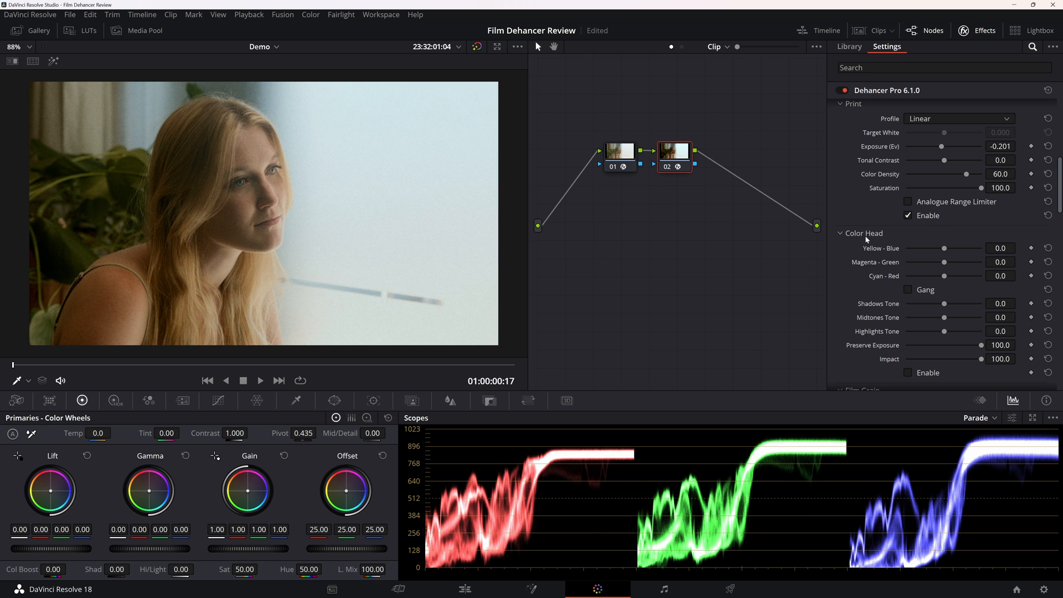
Enable Color Head and set Yellow-Blue 1.1, Magenta-Green -0.3, Cyan-Red -1.1, Shadows Tone -0.7, Midtones Tone 3.7 and Highlights Tone -12.6.
scroll(937, 273, down, 2)
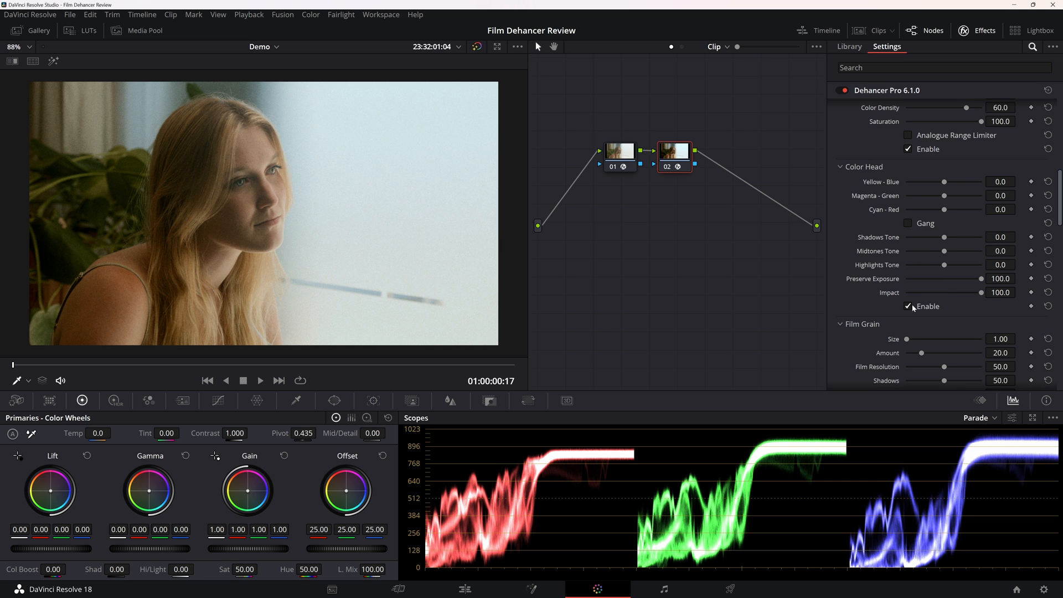
drag(945, 210, 946, 185)
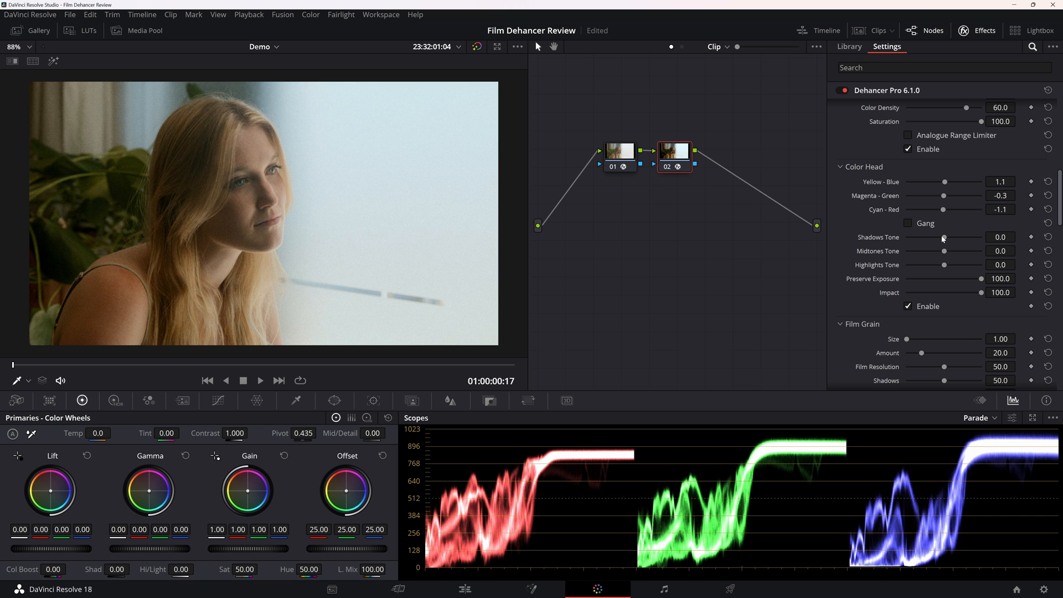
drag(943, 239, 939, 268)
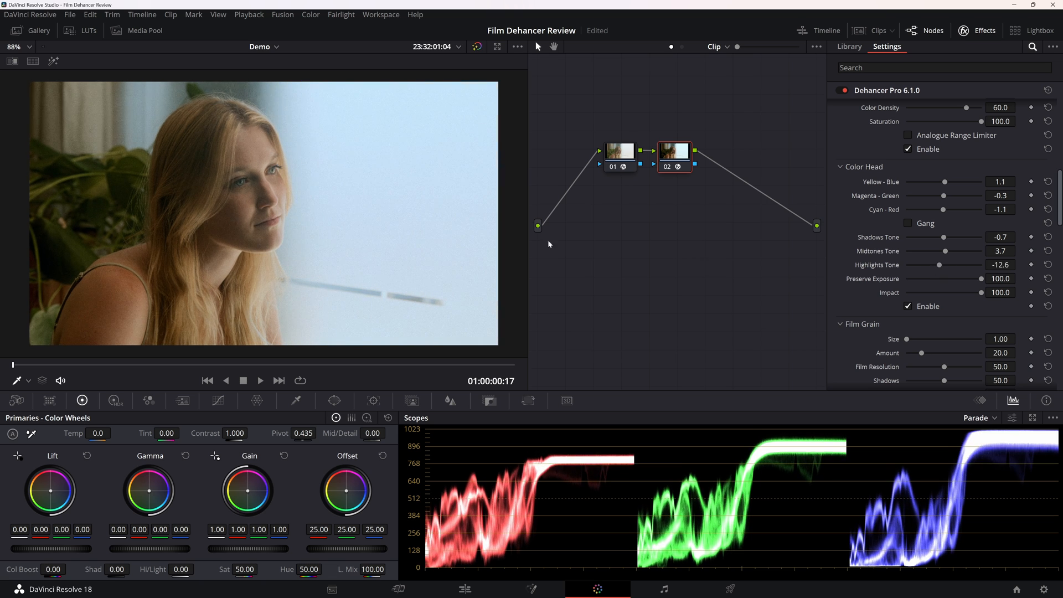
Compare the image with the Color Head adjustments on and off, leaving them enabled.
scroll(446, 195, down, 4)
scroll(447, 195, up, 5)
scroll(447, 195, down, 1)
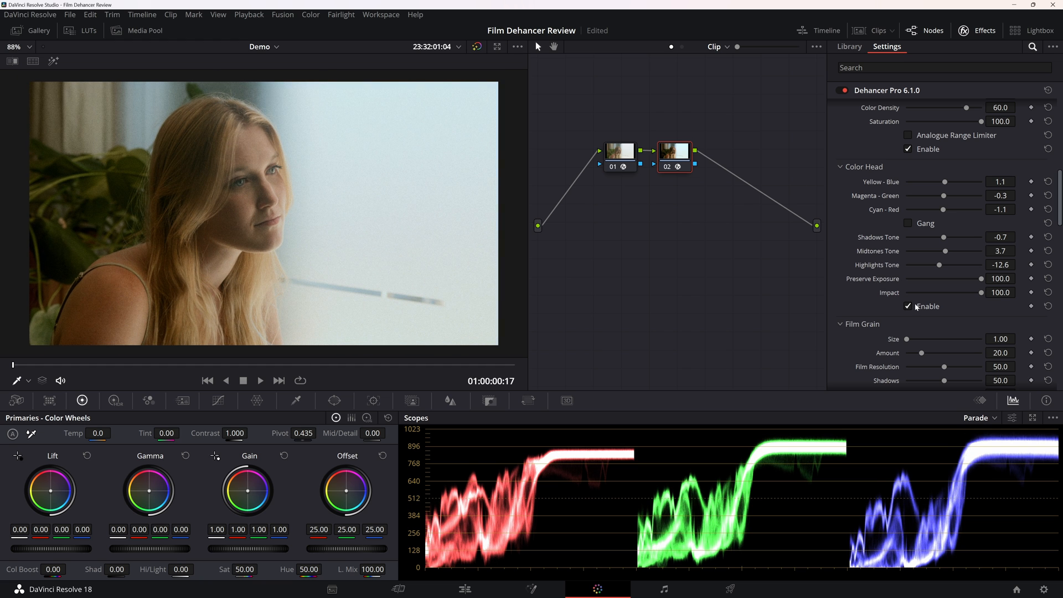
click(915, 305)
click(915, 304)
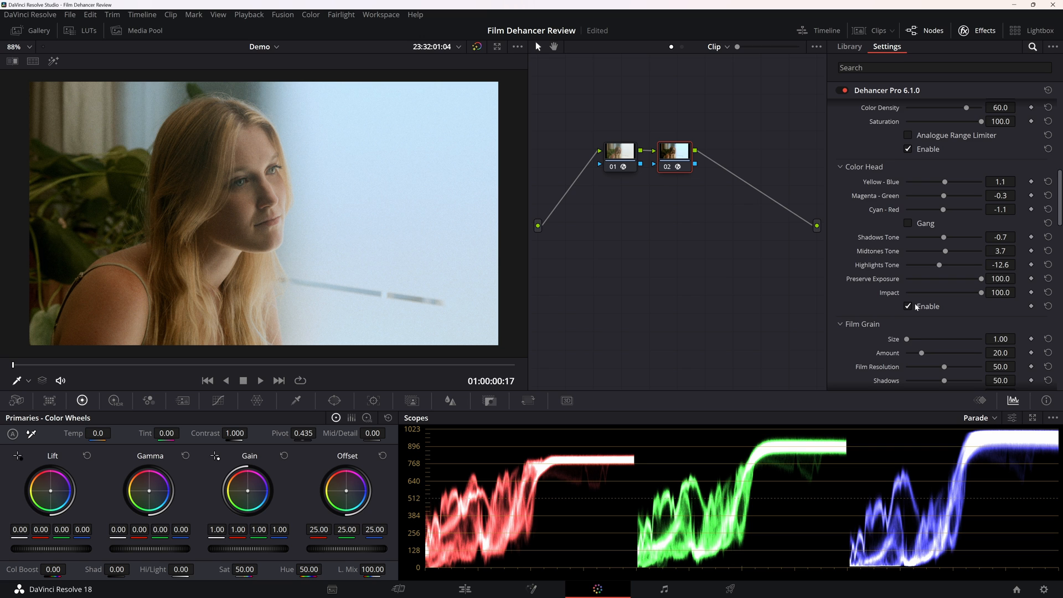
Set the Film Grain amount to 7.4 and play the clip to check the grain on the face.
scroll(858, 285, down, 5)
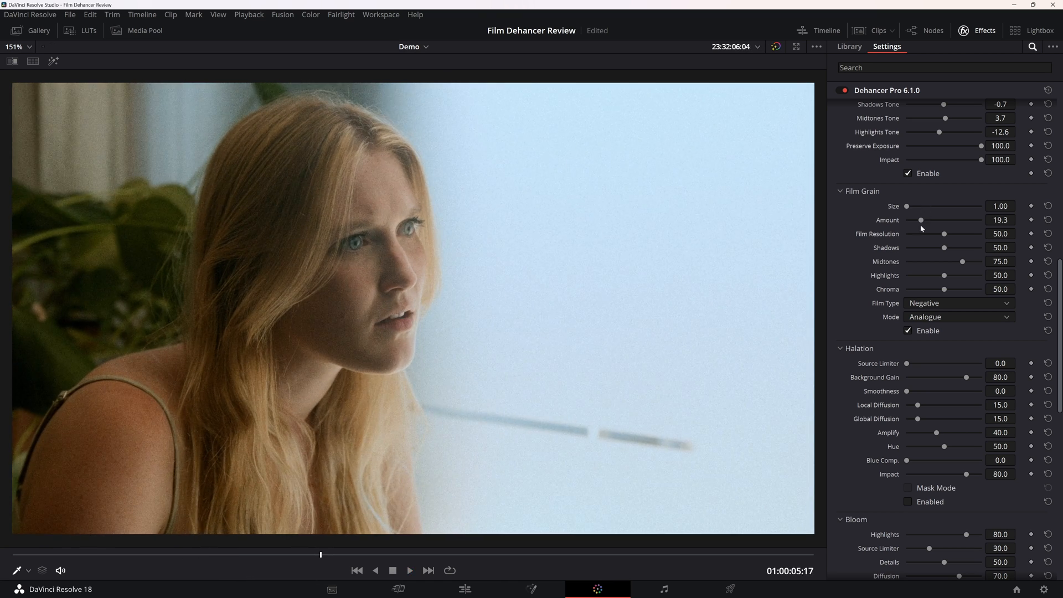
drag(921, 223, 913, 224)
key(space)
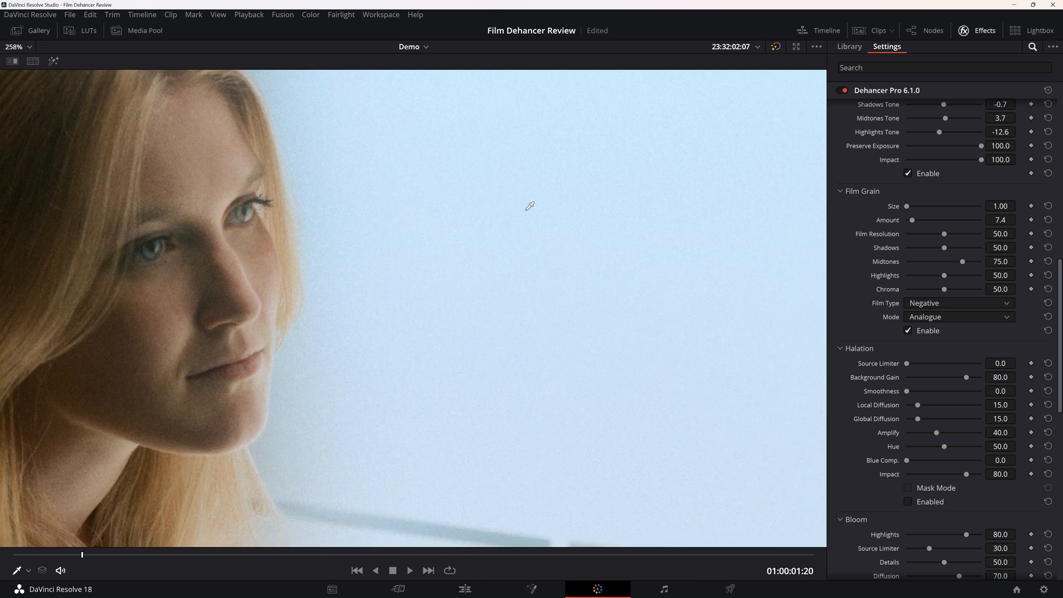
scroll(530, 206, up, 1)
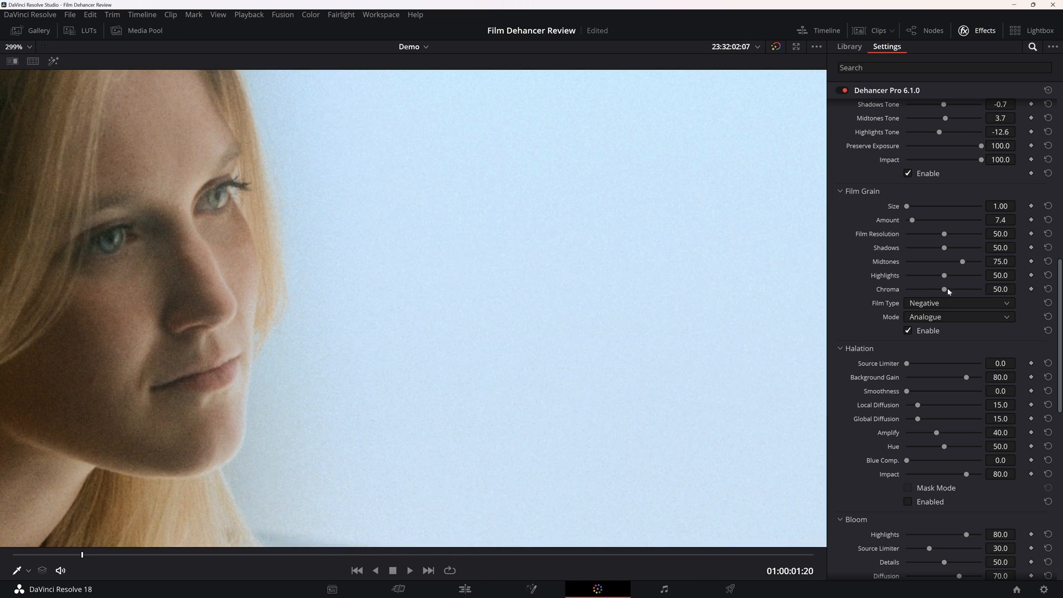
Set the Film Grain Highlights to 82.2 and play the clip to check the grain on the bright wall.
mouse_move(955, 280)
mouse_down()
mouse_move(991, 283)
mouse_move(955, 276)
mouse_move(968, 276)
mouse_up()
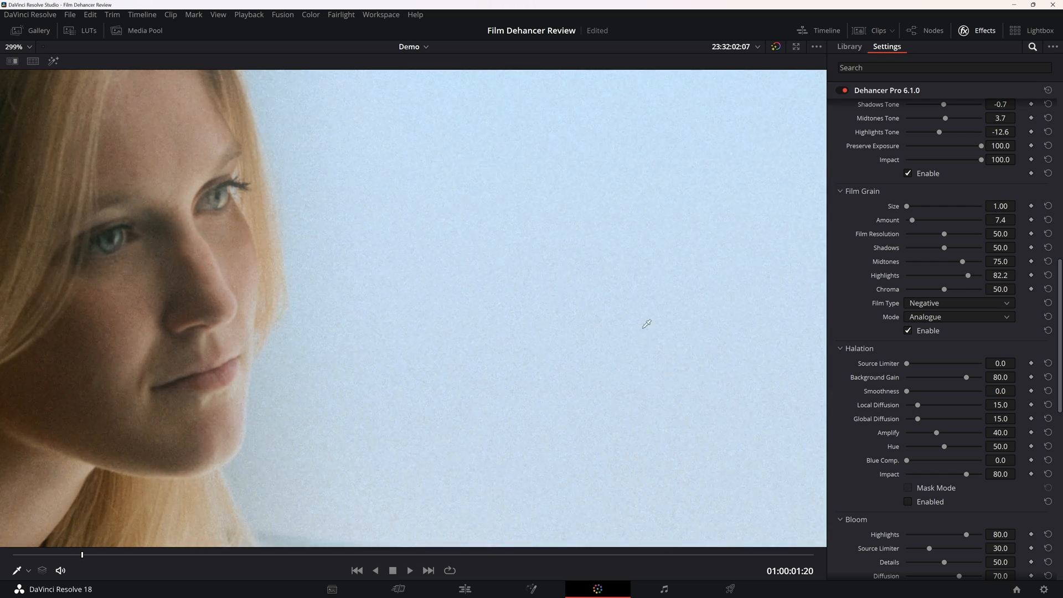
scroll(637, 315, down, 7)
scroll(613, 309, up, 2)
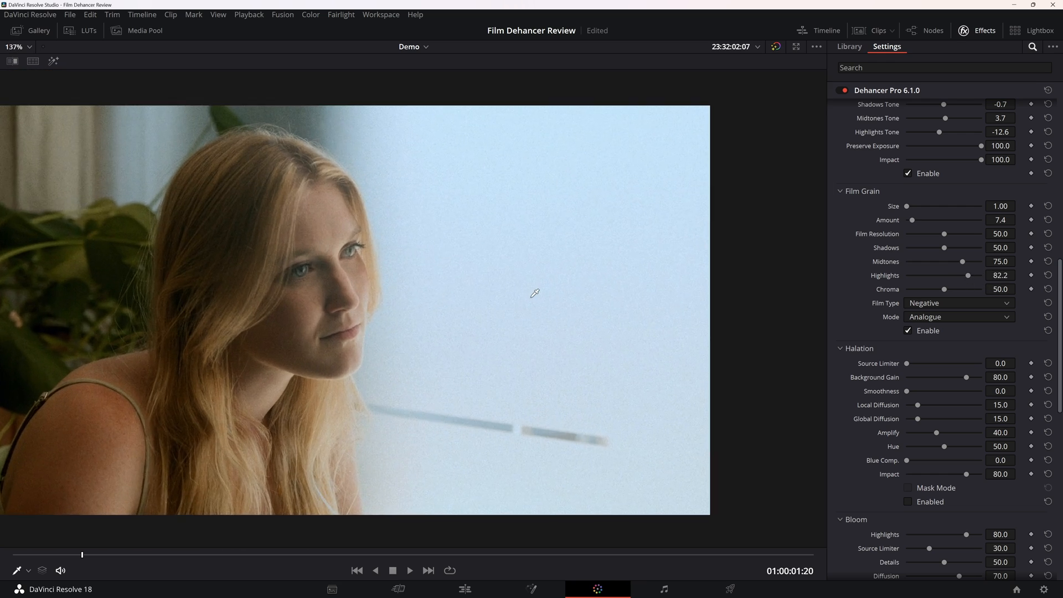
key(space)
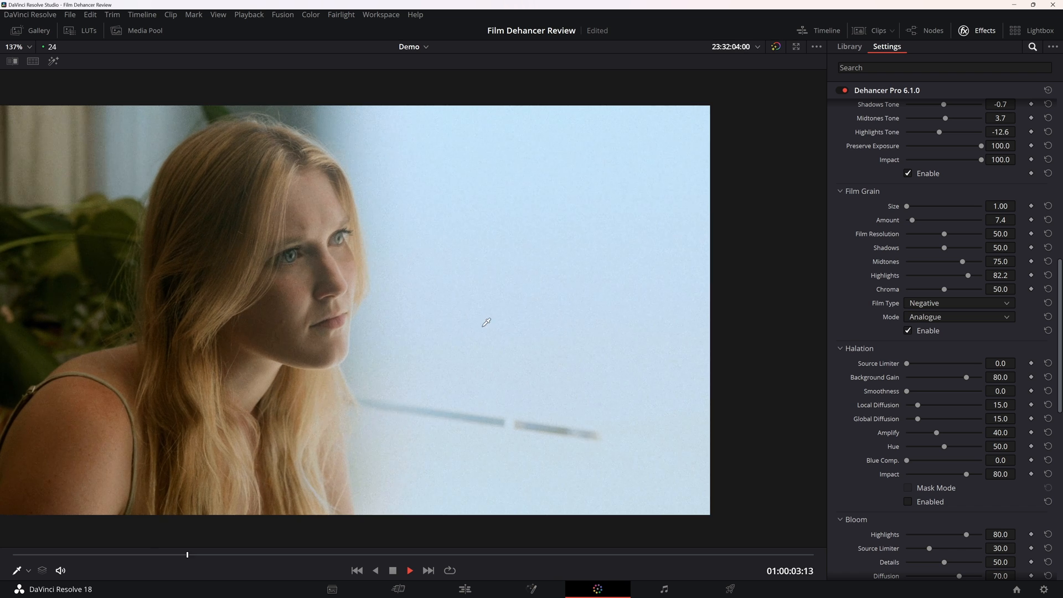
key(space)
scroll(361, 357, down, 1)
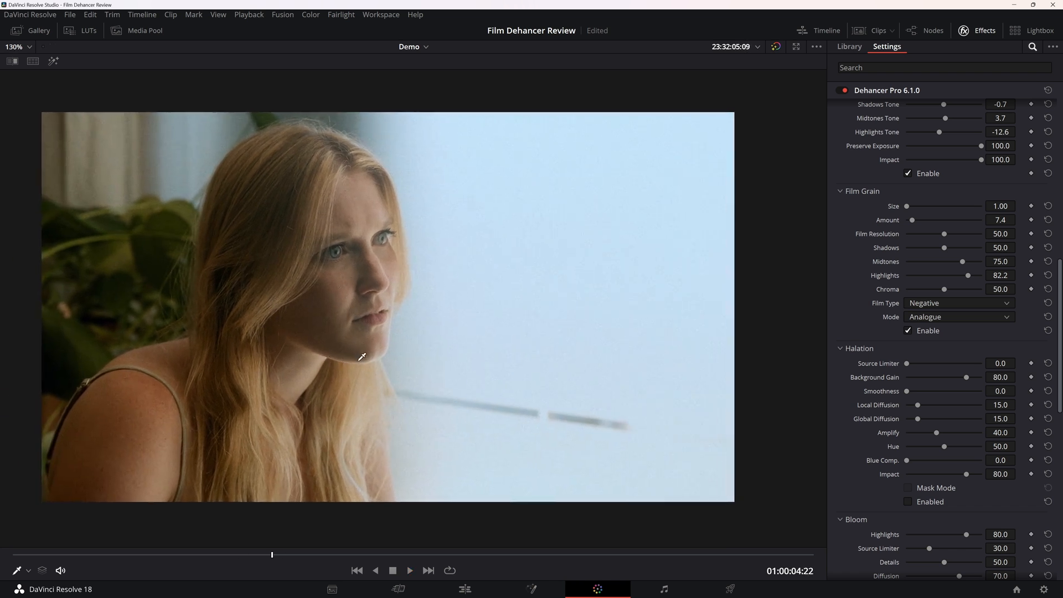
scroll(362, 357, down, 3)
scroll(361, 357, up, 3)
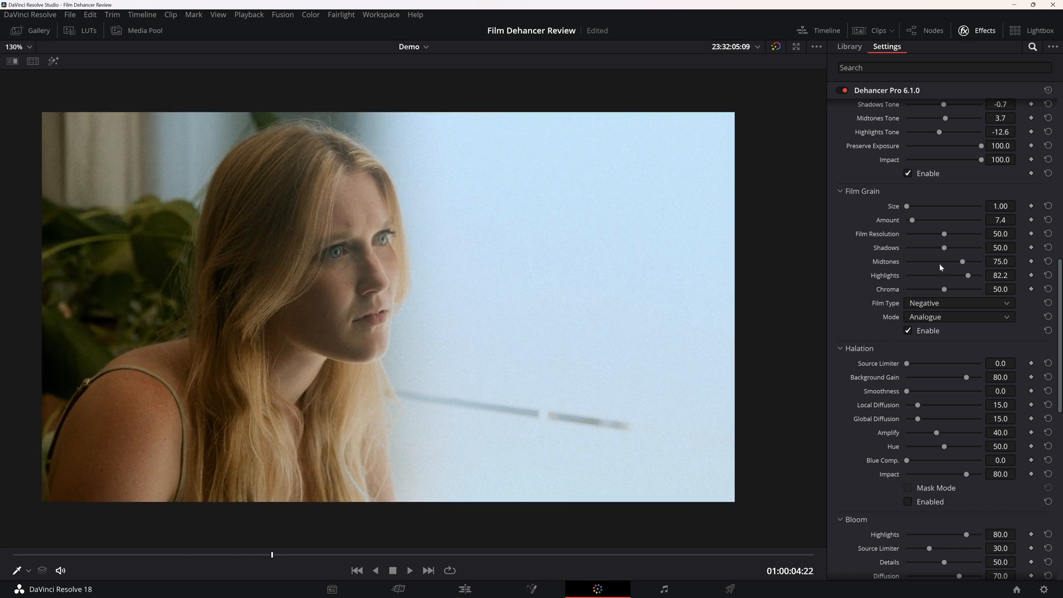
Try the Film Grain Shadows at 100 and inspect the grain in the hair and dark background.
drag(943, 248, 962, 249)
scroll(237, 208, up, 5)
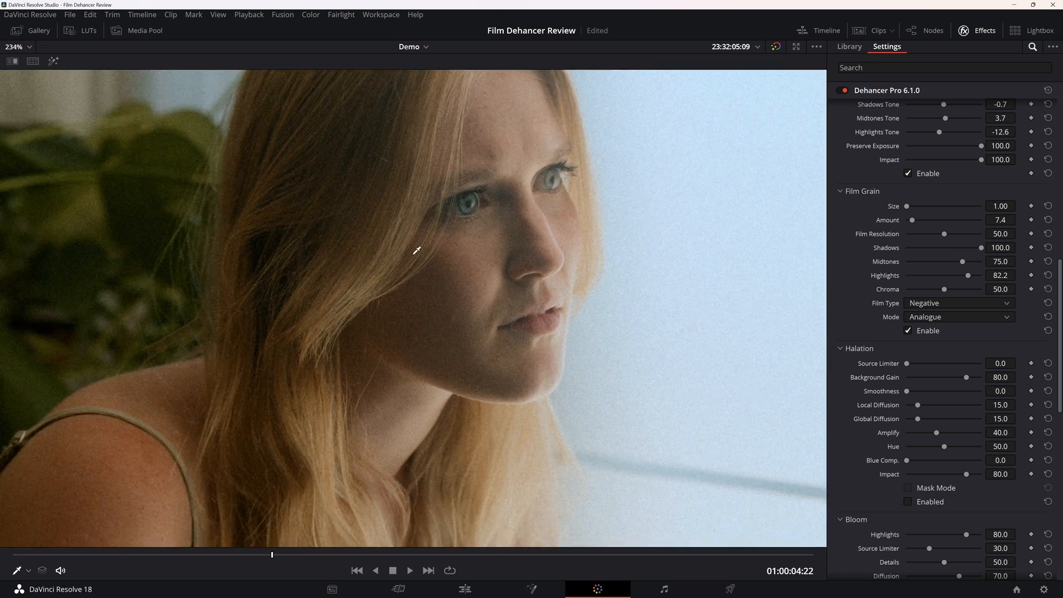
scroll(416, 251, up, 2)
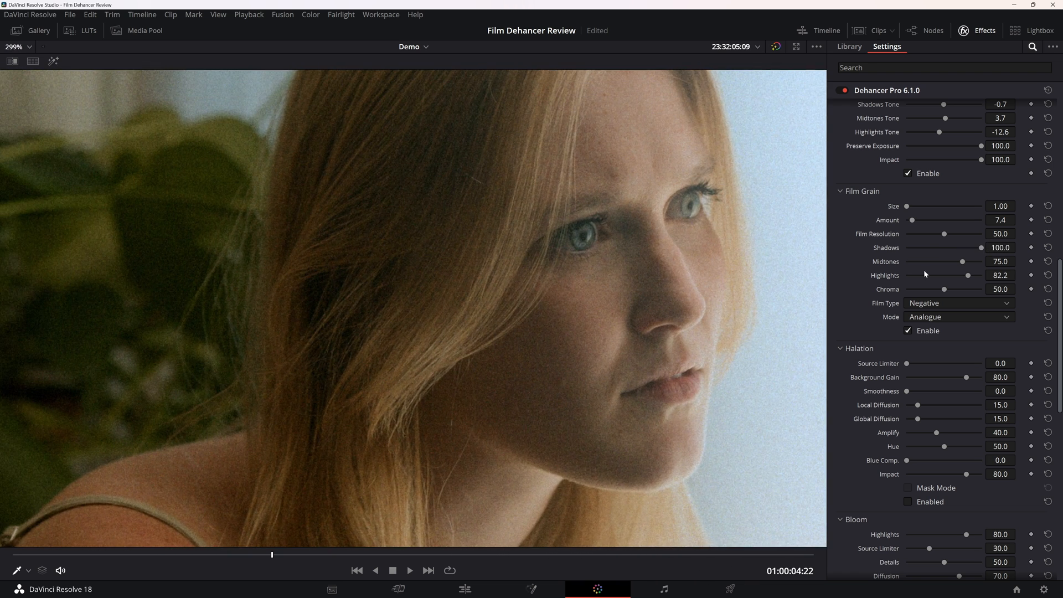
Set the Film Grain Shadows to 35.5 and Midtones to 55.5, and play the clip to check the grain.
drag(972, 248, 939, 254)
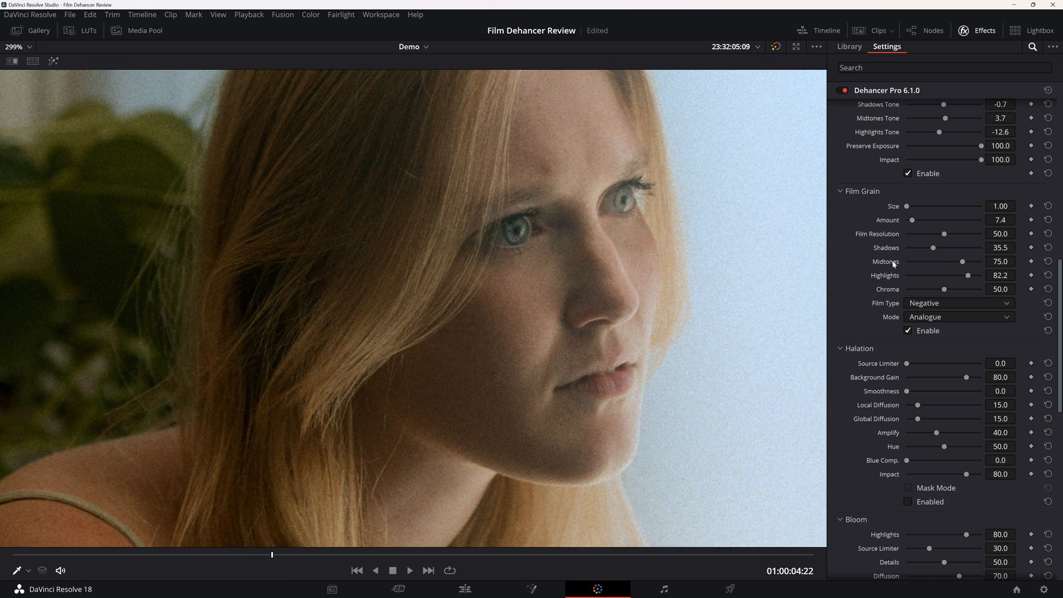
drag(964, 264, 949, 262)
scroll(604, 292, down, 8)
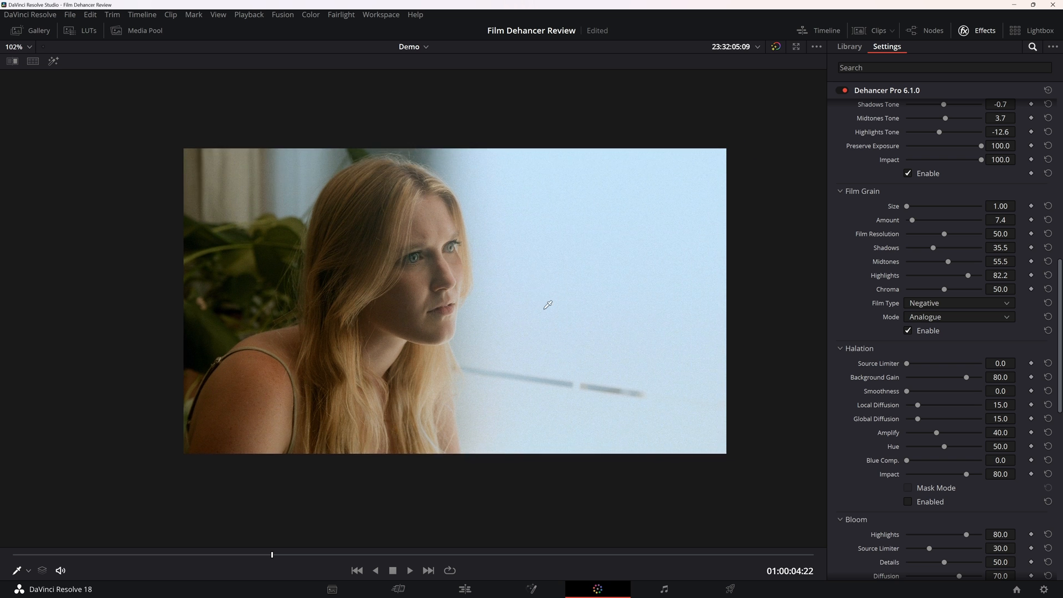
scroll(547, 304, up, 3)
key(space)
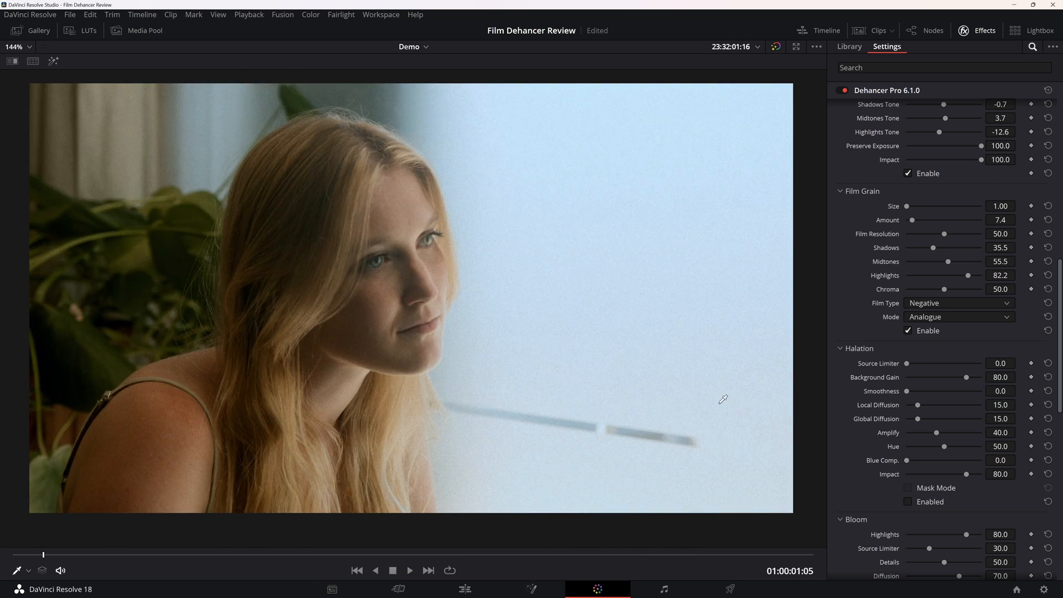
Enable Halation and compare the face with it on and off, leaving it enabled.
scroll(877, 435, down, 1)
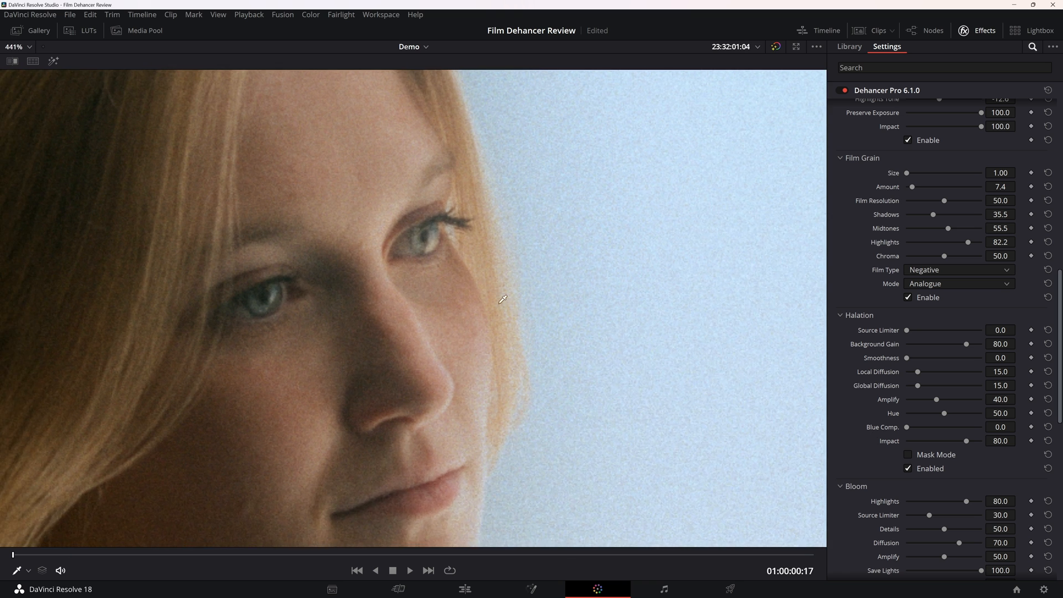
click(915, 468)
click(915, 469)
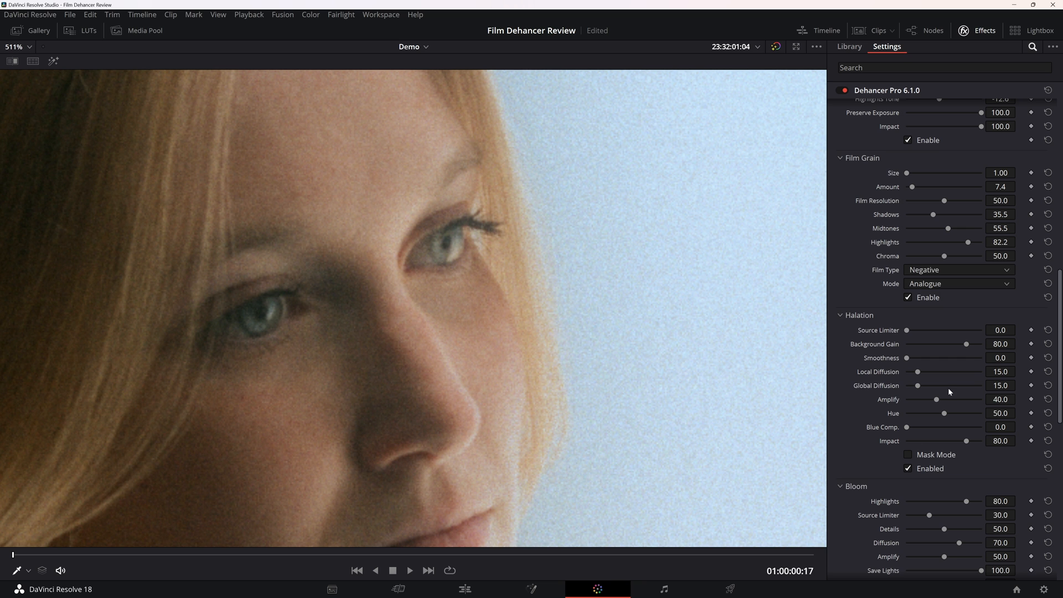
Try a stronger Halation Amplify and a different Source Limiter, returning both to their defaults.
drag(937, 399, 981, 399)
click(1048, 399)
drag(914, 329, 881, 331)
scroll(580, 323, down, 10)
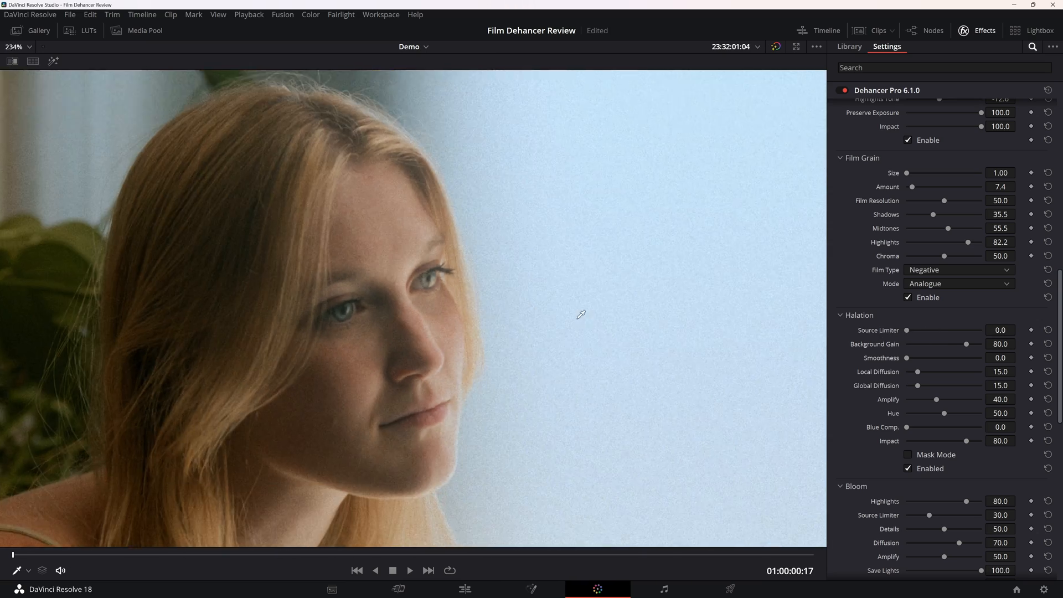
Try the Halation Local Diffusion at 37.8 and Global Diffusion at 45.2, and inspect the face edges.
scroll(580, 324, up, 3)
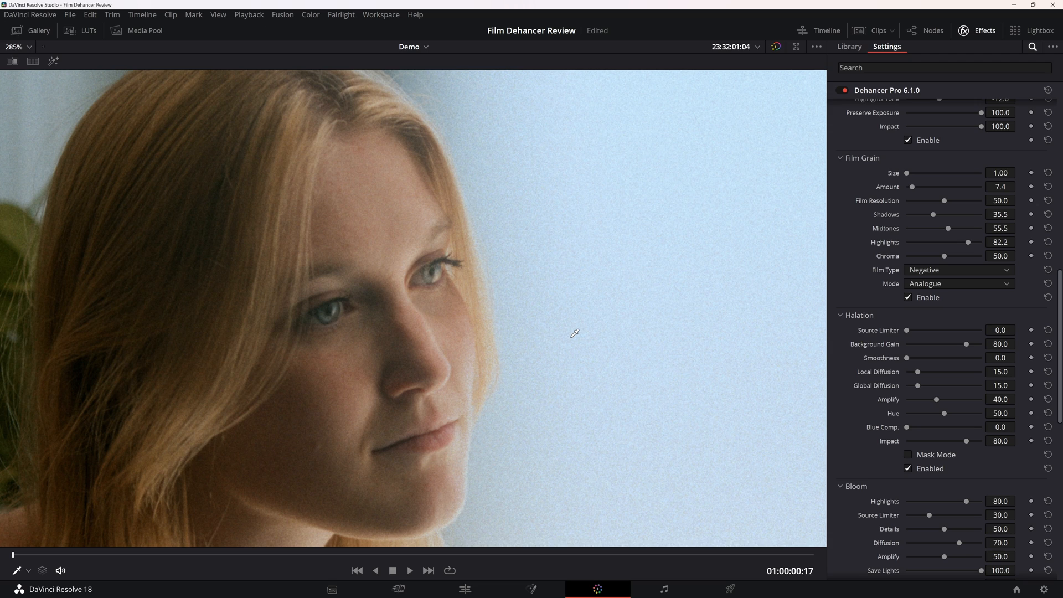
scroll(574, 333, up, 4)
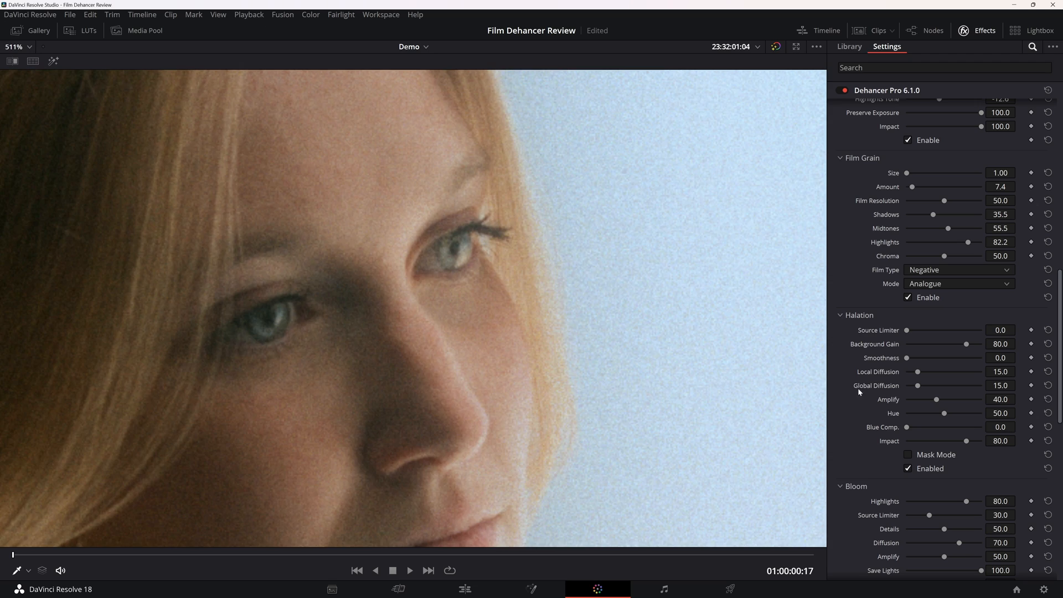
drag(918, 374, 940, 386)
scroll(585, 376, down, 5)
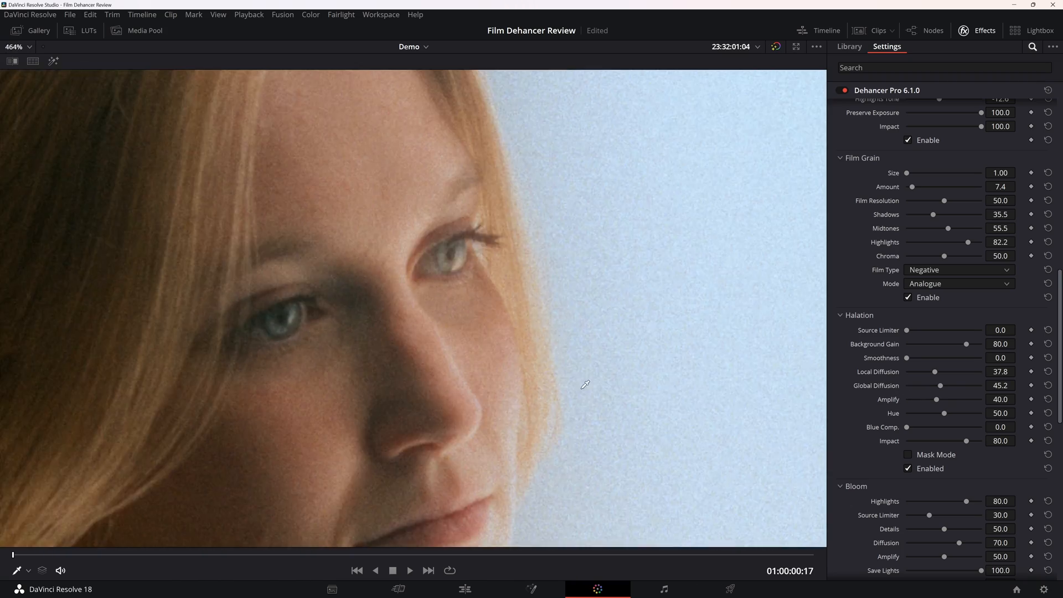
scroll(584, 375, down, 3)
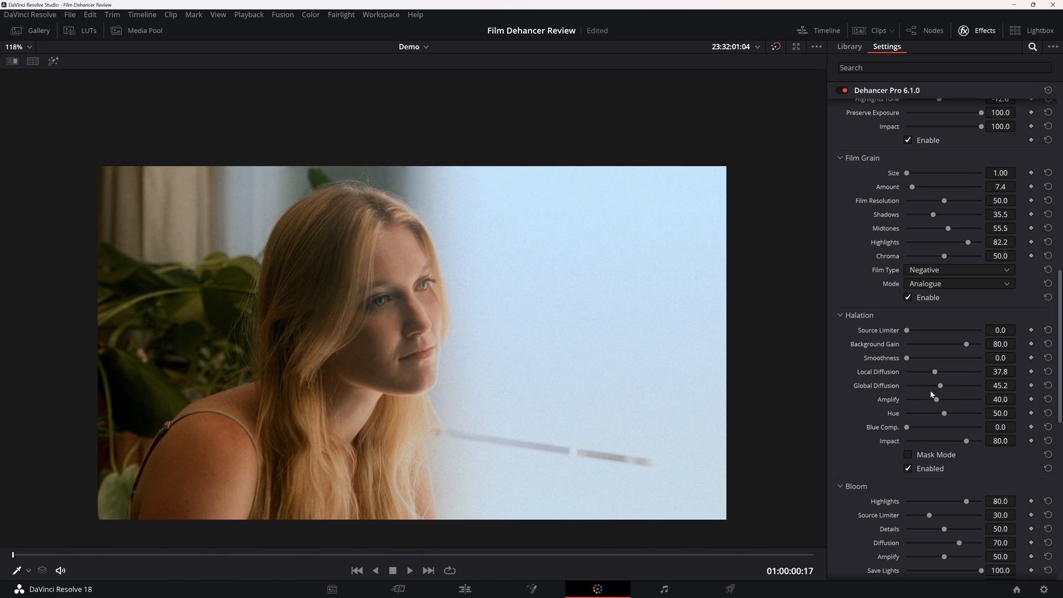
Set the Halation Local Diffusion to 28.9 and Global Diffusion to 17.0, and inspect the glow around the face.
mouse_move(936, 386)
mouse_down()
mouse_move(974, 386)
mouse_move(883, 383)
mouse_move(944, 386)
mouse_move(912, 386)
mouse_move(948, 374)
mouse_move(911, 374)
mouse_move(928, 374)
mouse_up()
scroll(391, 312, up, 10)
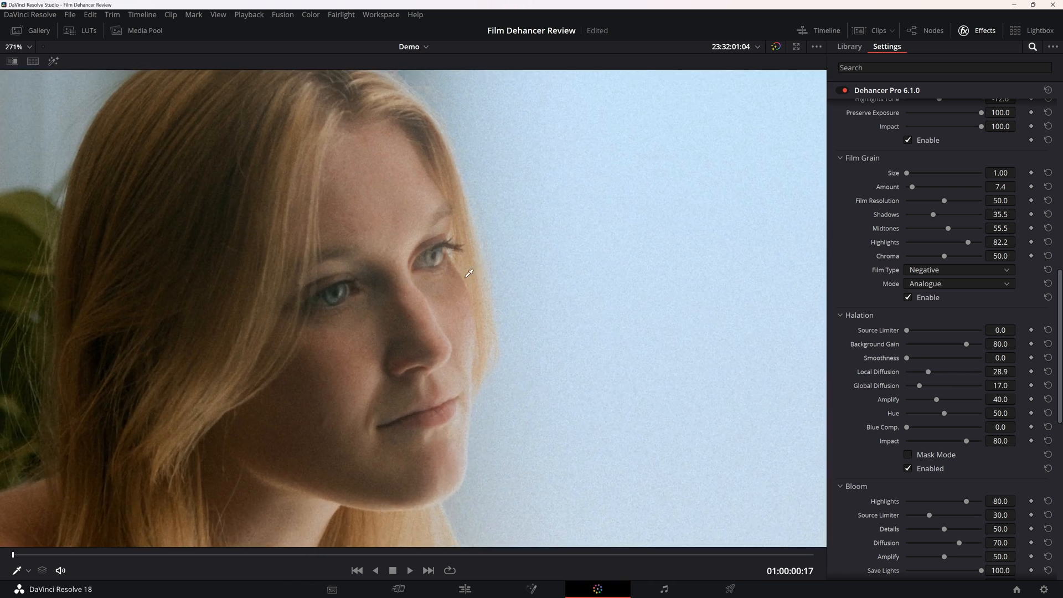
scroll(430, 317, up, 3)
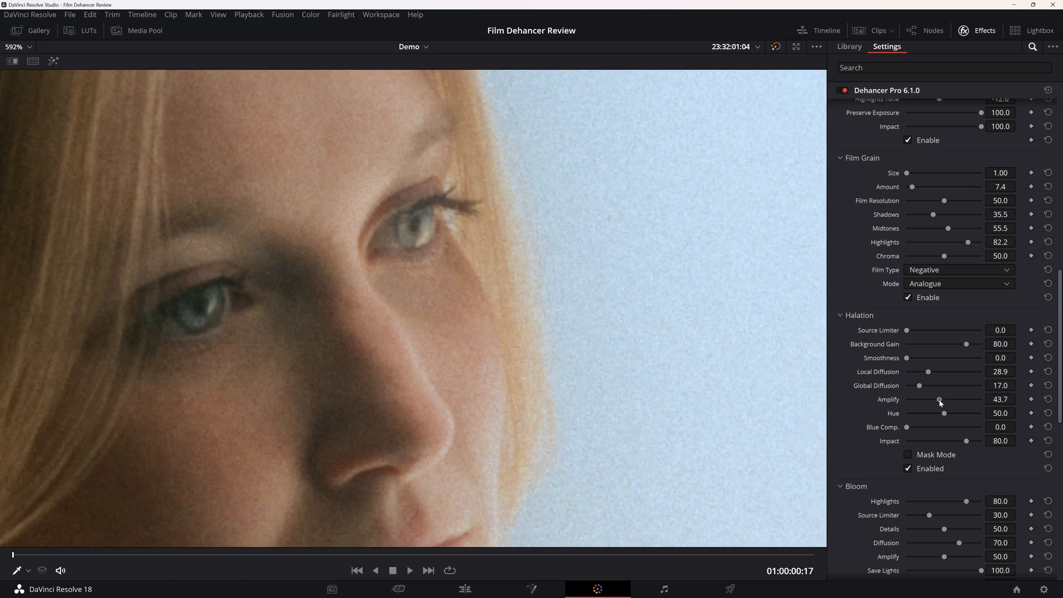
Set the Halation Amplify and Impact to 100 and inspect the effect around the face and neck.
drag(941, 405, 1014, 401)
drag(968, 440, 991, 449)
scroll(670, 420, down, 10)
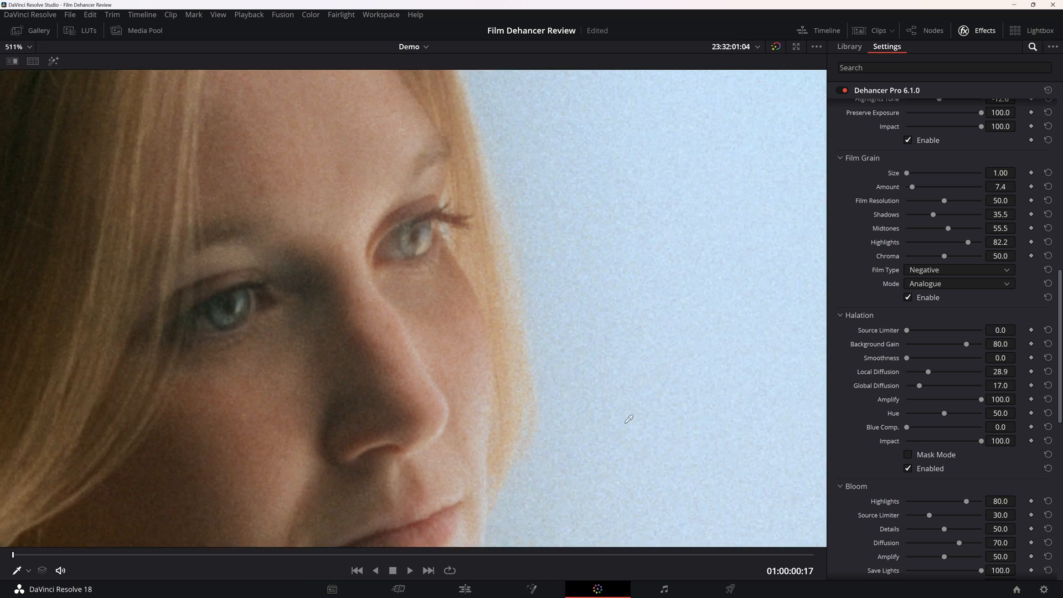
scroll(603, 409, up, 3)
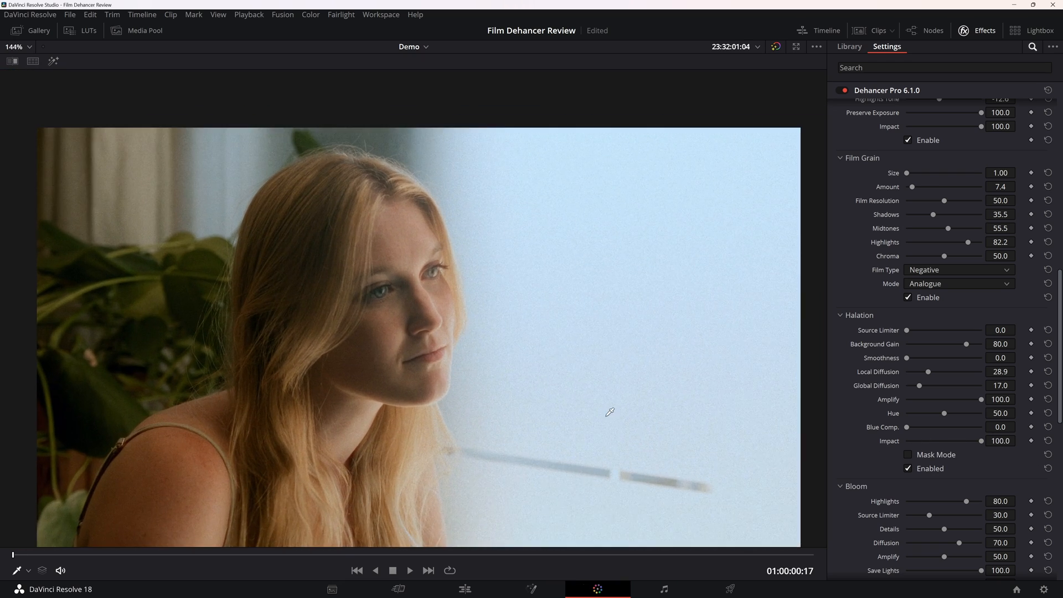
scroll(426, 423, up, 6)
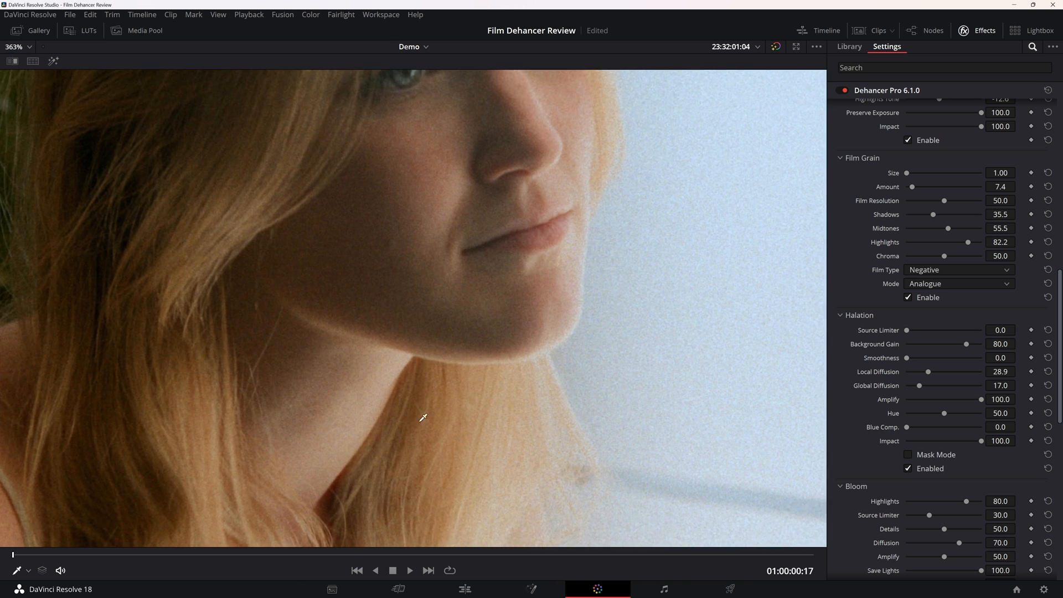
drag(419, 422, 431, 372)
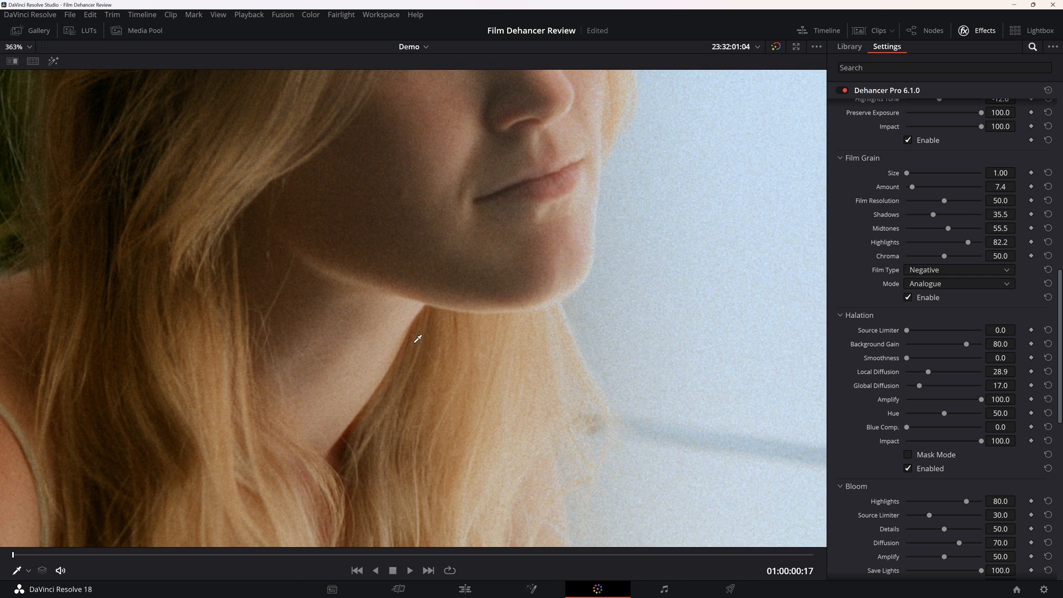
Check the image with Halation toggled, leave it enabled and set its Local Diffusion to 14.8.
click(916, 470)
click(916, 470)
drag(928, 371, 917, 371)
scroll(621, 404, down, 1)
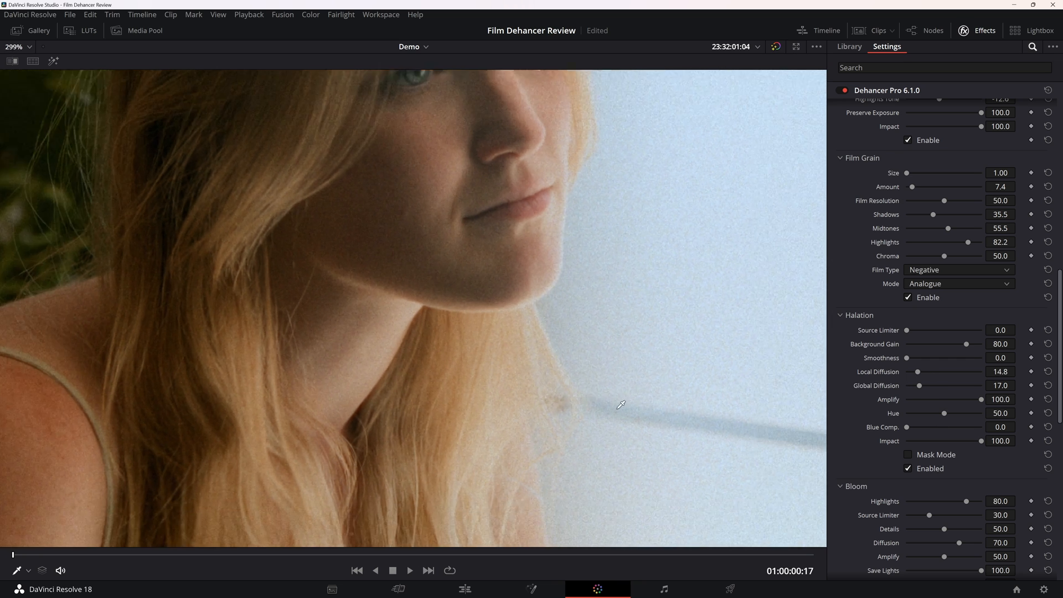
scroll(620, 405, down, 4)
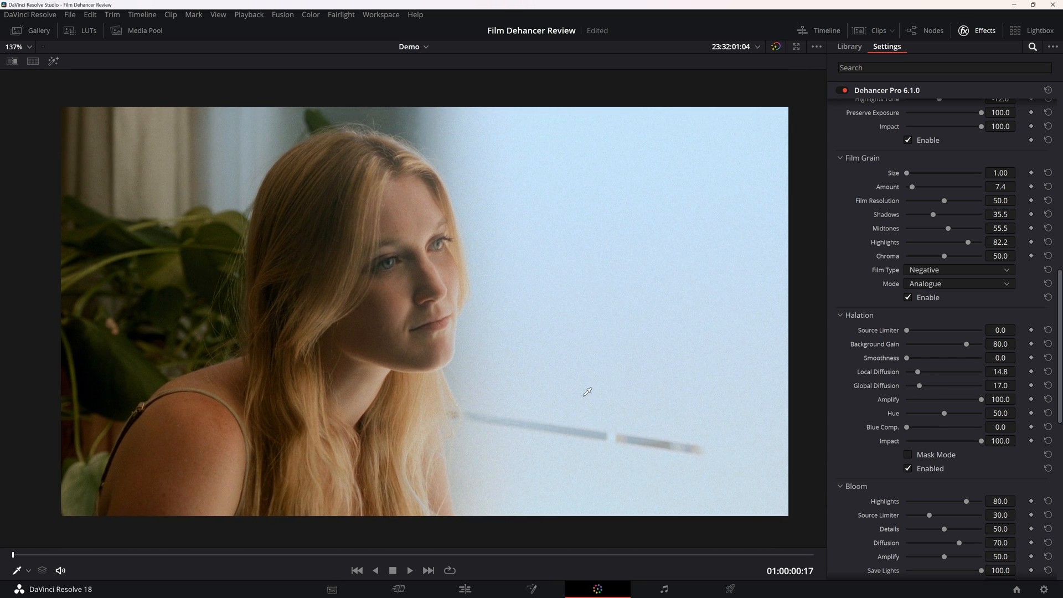
scroll(587, 392, up, 1)
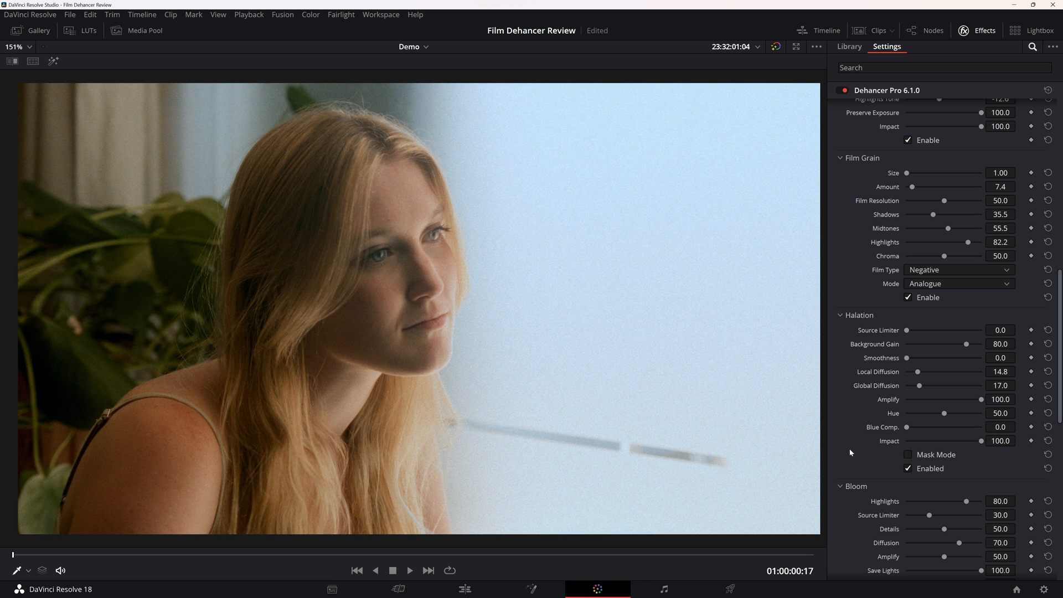
Enable Bloom, compare the image with it on and off, and set its Impact to 100.
scroll(850, 452, down, 4)
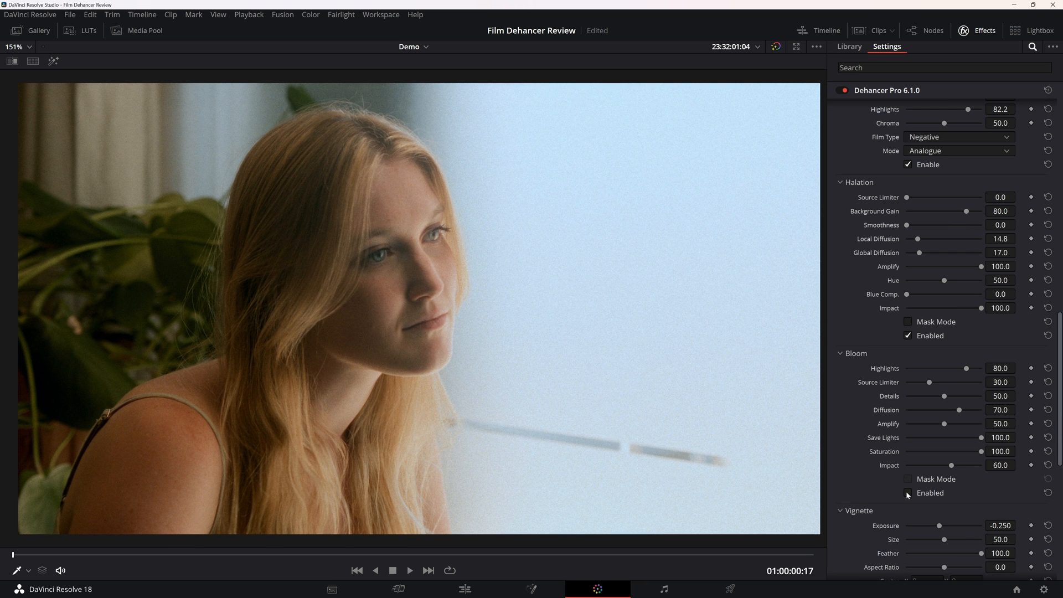
click(906, 492)
click(906, 492)
click(937, 496)
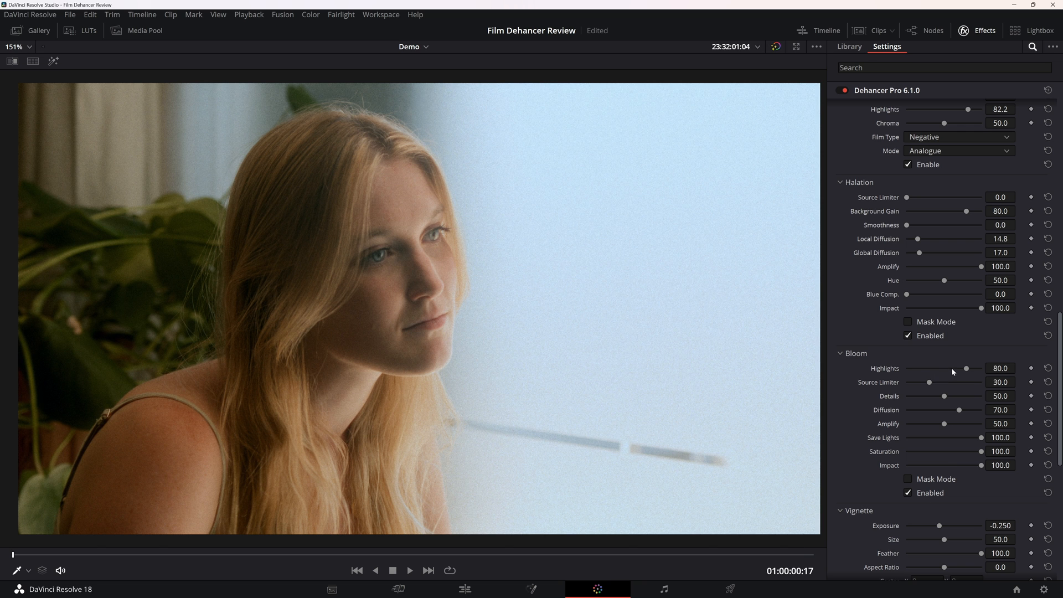
Set the Bloom Highlights to 100, Source Limiter to 35.5 and Details to 2.2.
mouse_move(966, 369)
mouse_down()
mouse_move(1016, 376)
mouse_move(924, 370)
mouse_move(963, 372)
mouse_up()
drag(928, 383, 908, 413)
scroll(520, 300, down, 3)
scroll(524, 296, up, 4)
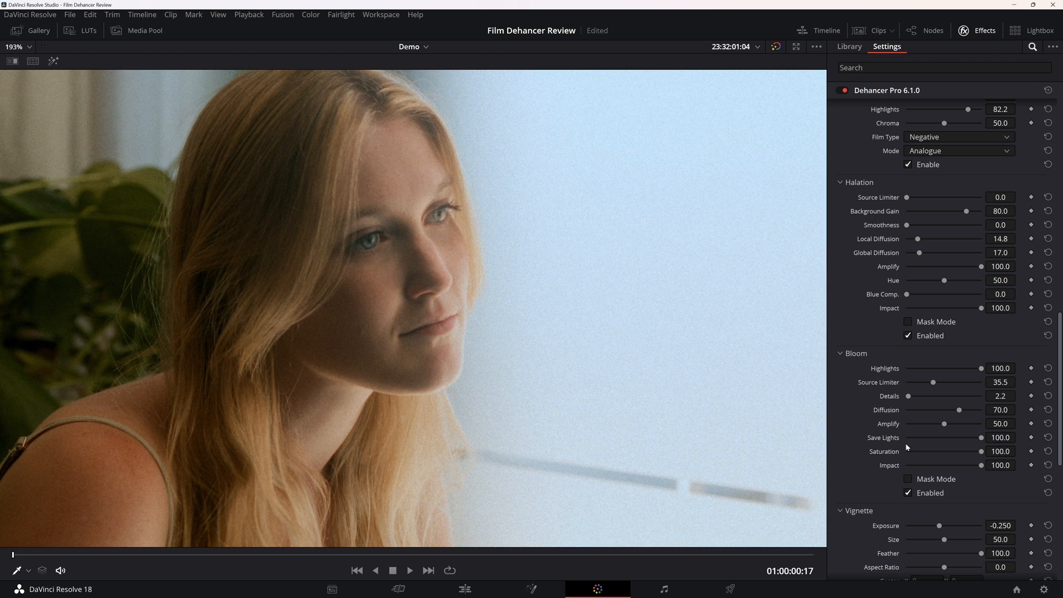
Compare the face and chin edges with Bloom on and off, leaving Bloom disabled.
click(920, 495)
scroll(403, 408, down, 2)
scroll(404, 410, up, 5)
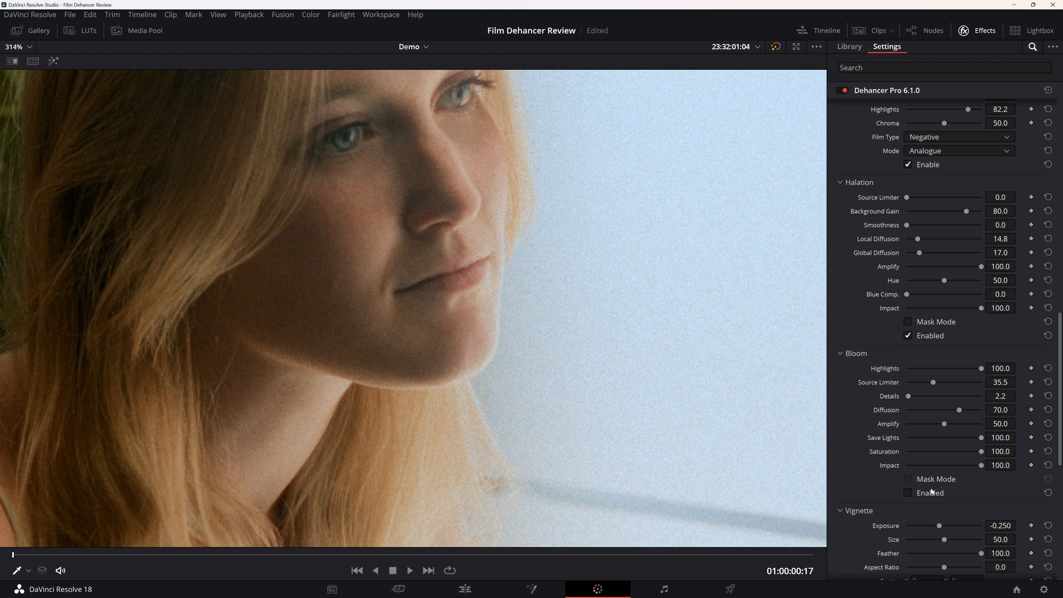
click(921, 496)
click(921, 498)
click(921, 497)
click(921, 498)
drag(610, 207, 606, 310)
click(911, 494)
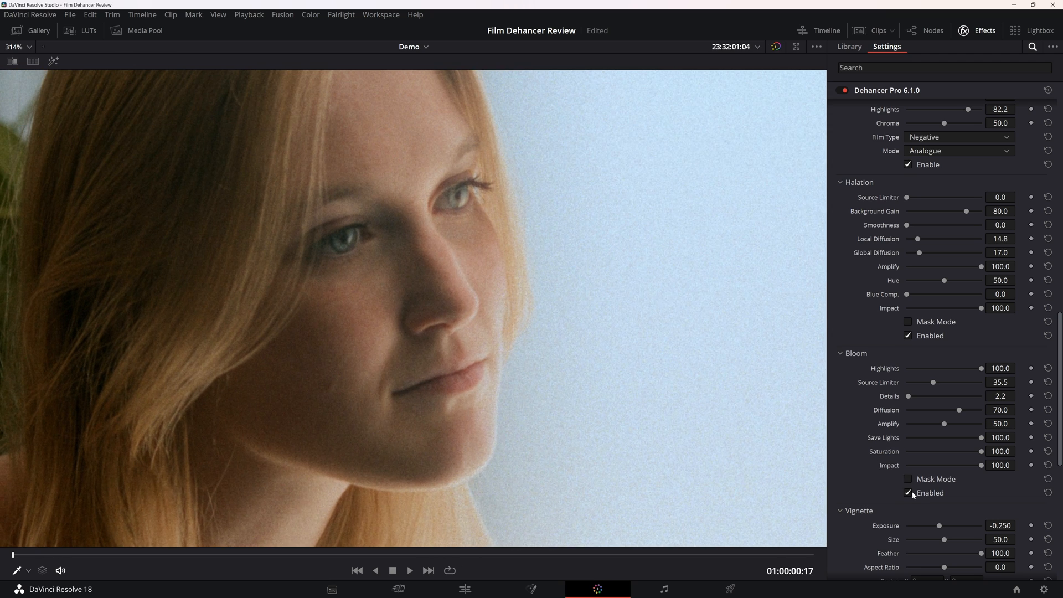
click(910, 493)
scroll(631, 398, down, 5)
scroll(612, 385, up, 2)
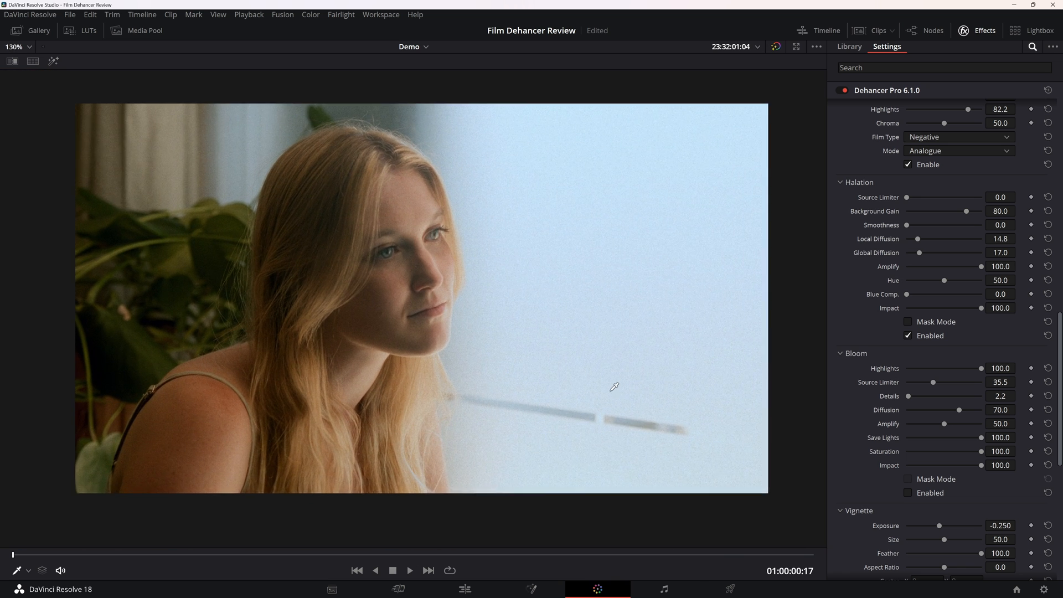
Save the project and look through the Vignette, Film Breath and Gate Weave settings.
scroll(875, 284, down, 3)
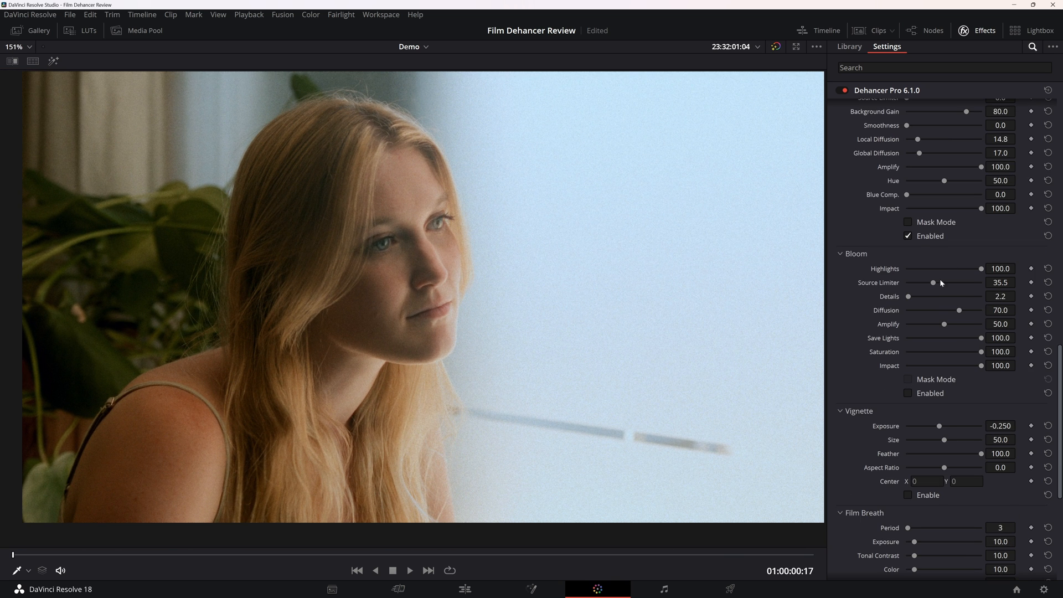
key(ctrl+s)
scroll(869, 383, down, 2)
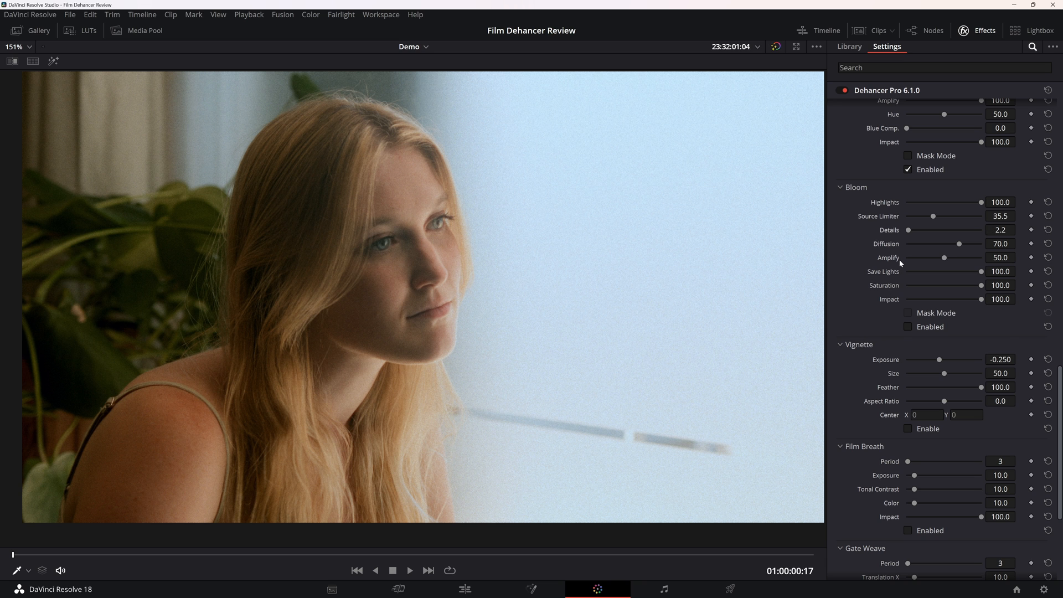
scroll(898, 331, down, 1)
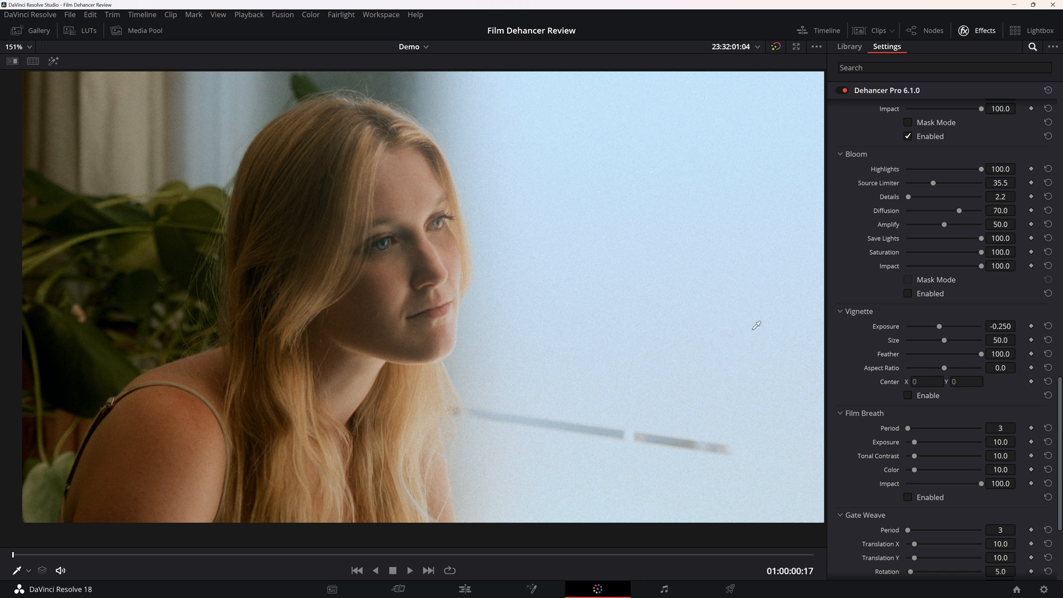
scroll(670, 331, down, 3)
scroll(668, 322, up, 1)
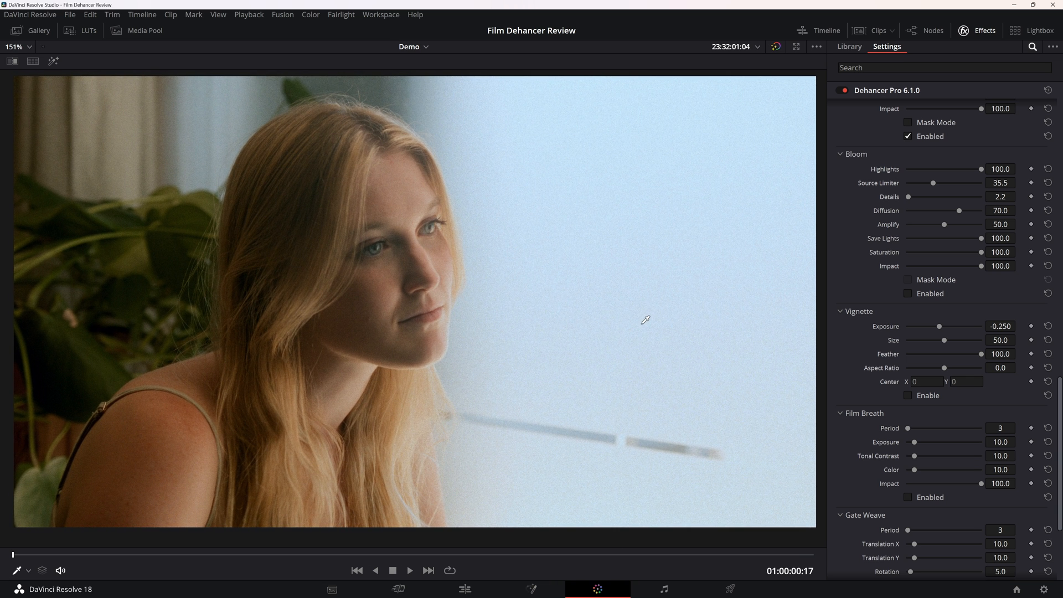
Enable the Vignette, compare the image with it on and off, and set its Exposure to -0.340 and Size to 89.7.
click(922, 397)
scroll(642, 388, down, 3)
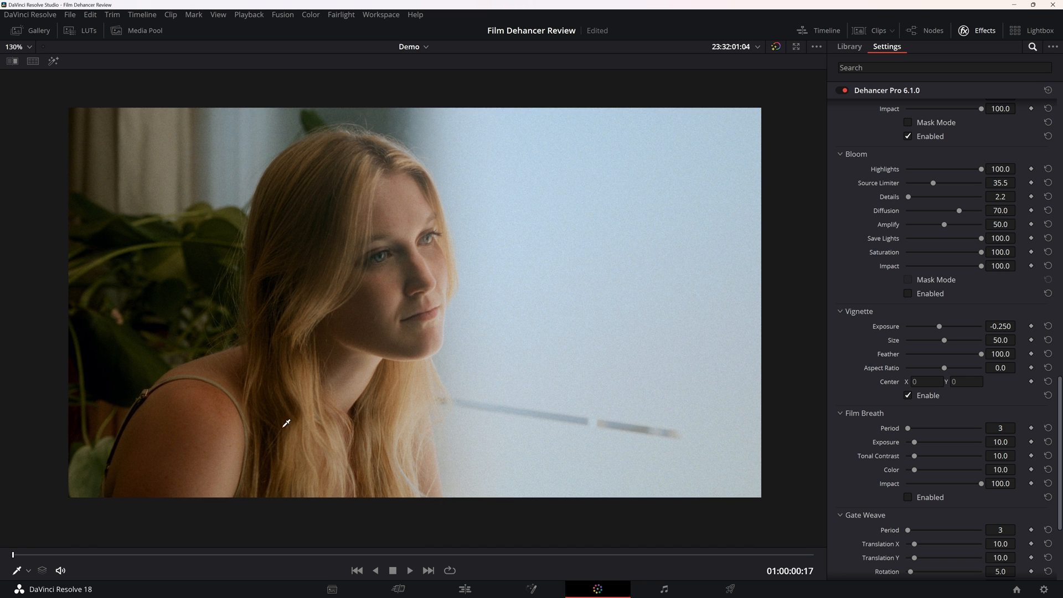
click(908, 396)
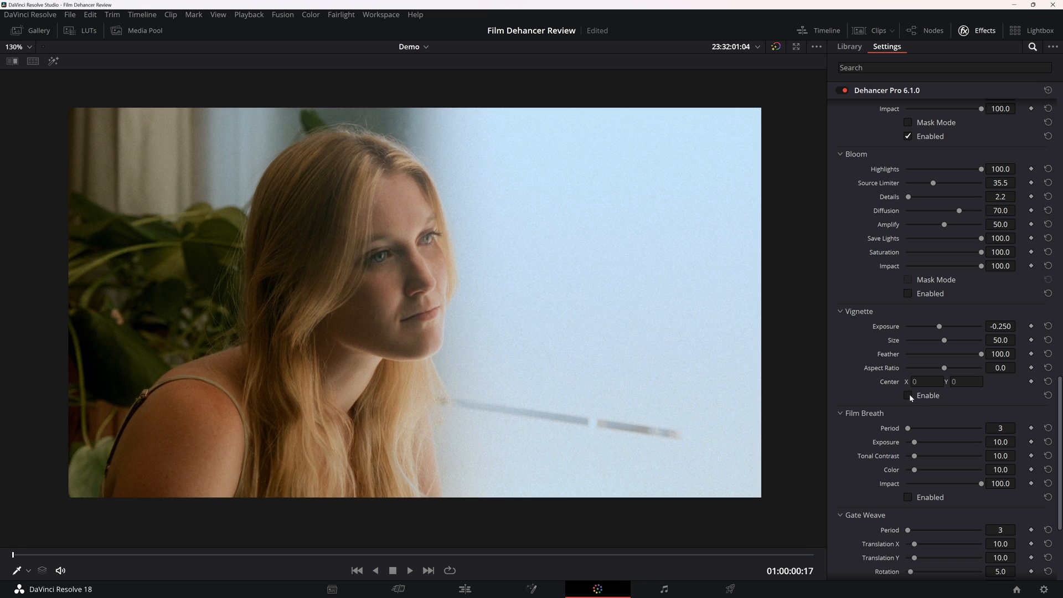
click(909, 396)
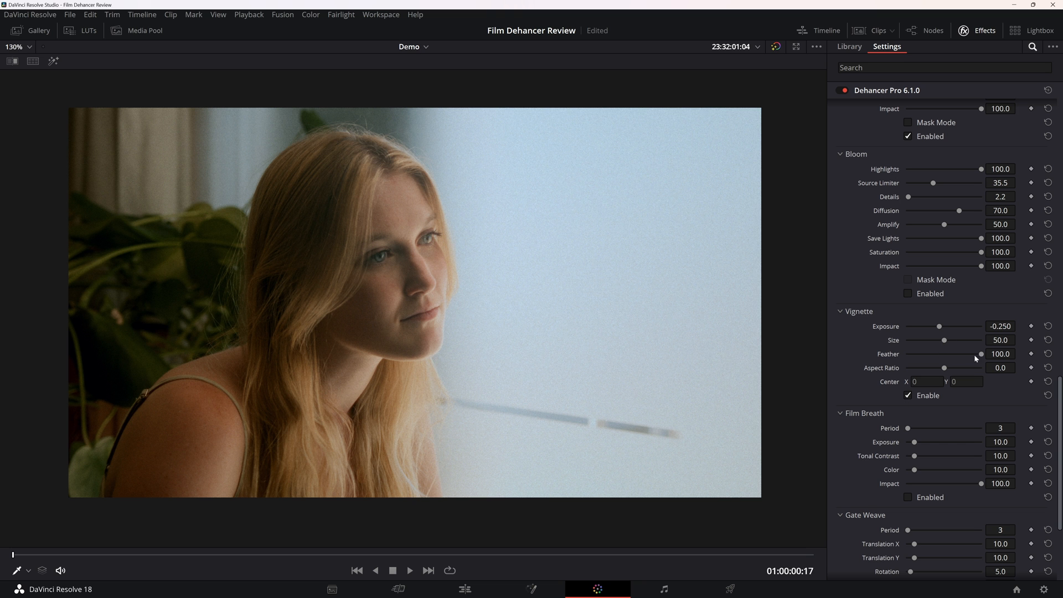
drag(975, 357, 1030, 380)
mouse_move(940, 343)
mouse_down()
mouse_move(924, 344)
mouse_move(974, 347)
mouse_move(938, 333)
mouse_up()
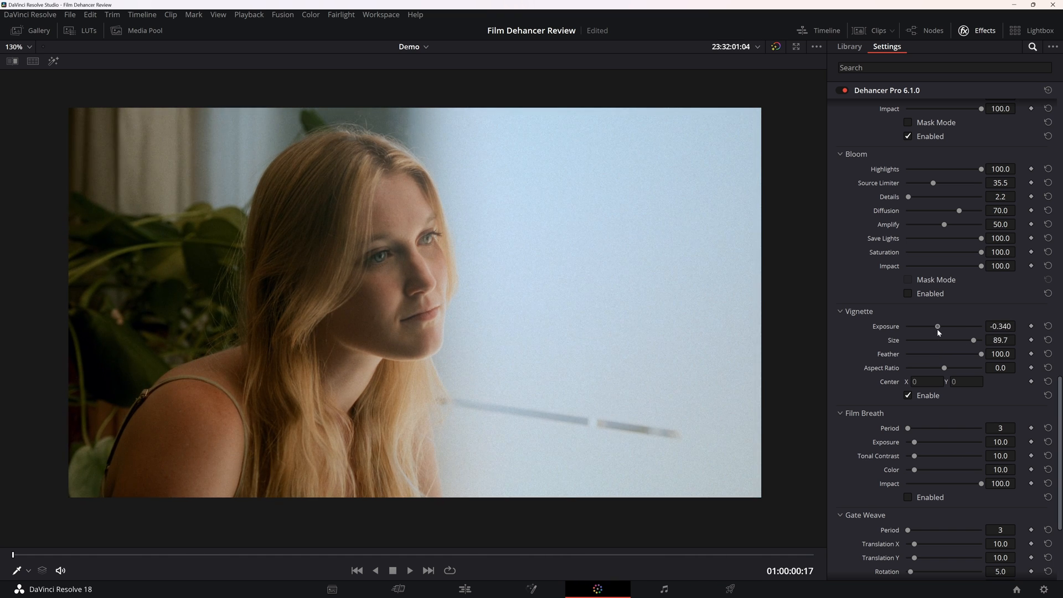
click(927, 396)
scroll(908, 365, down, 3)
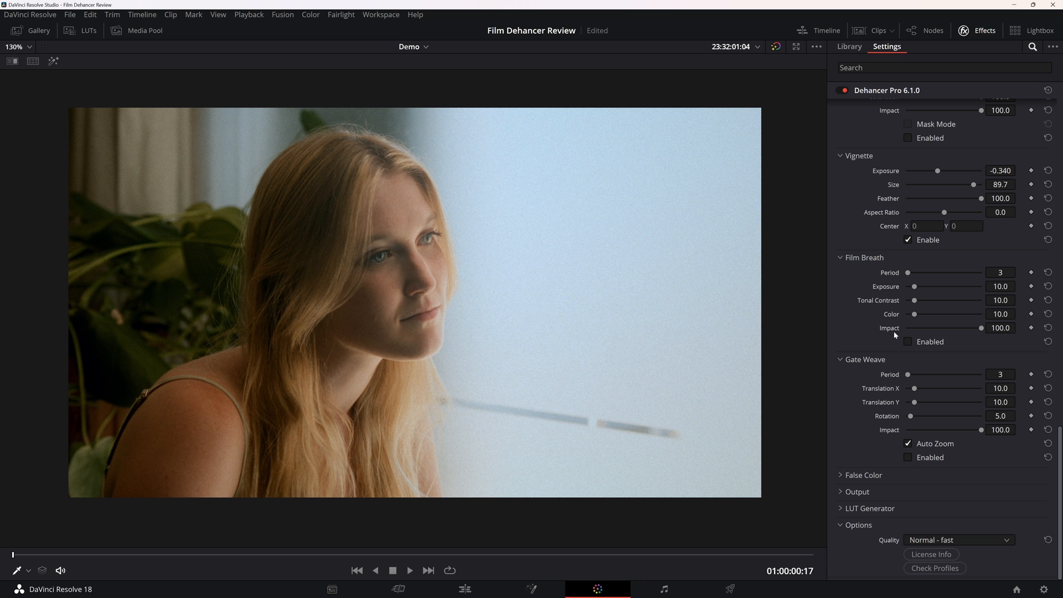
Enable Film Breath and preview the clip in playback with its Period at 1 and Exposure at 50.3.
scroll(691, 338, up, 1)
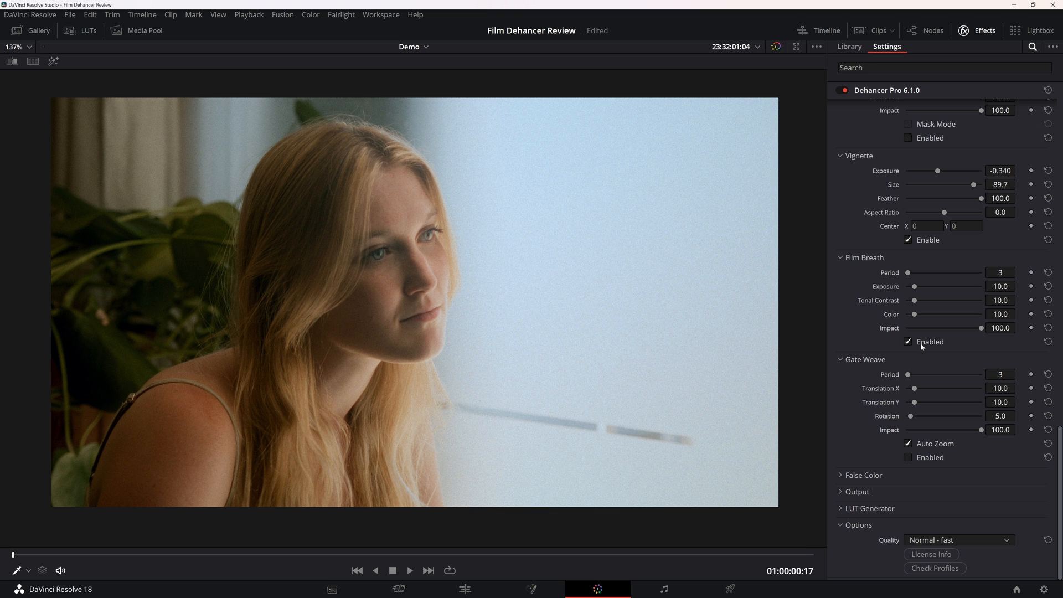
key(space)
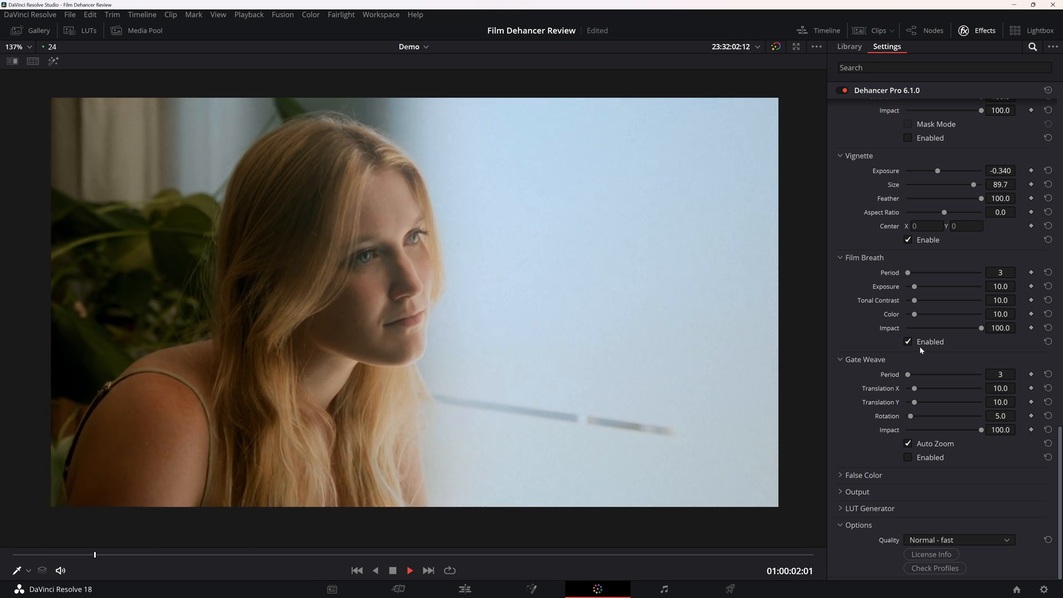
drag(908, 273, 904, 273)
key(space)
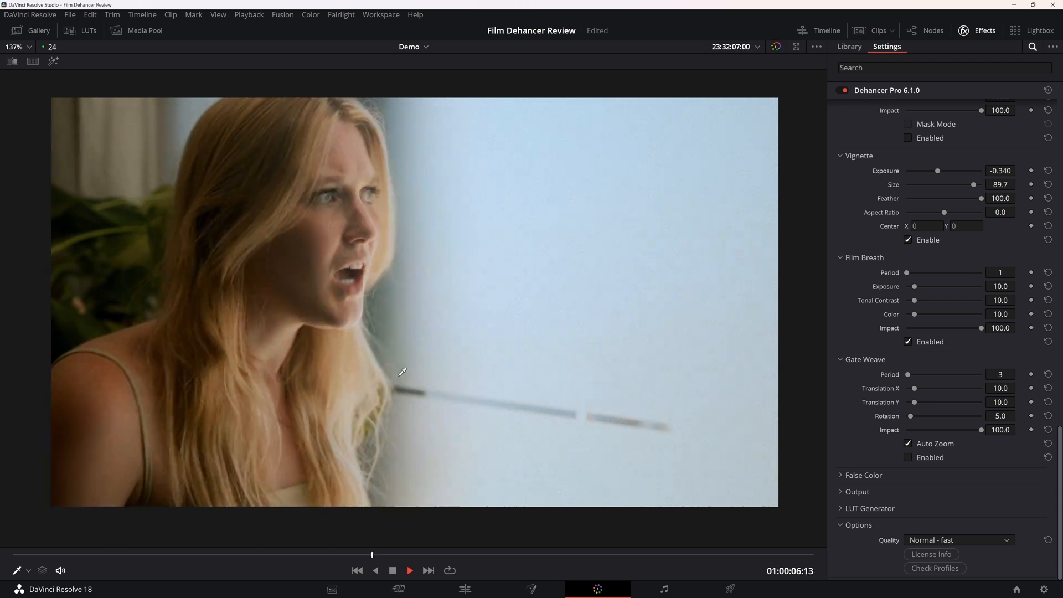
drag(915, 286, 944, 290)
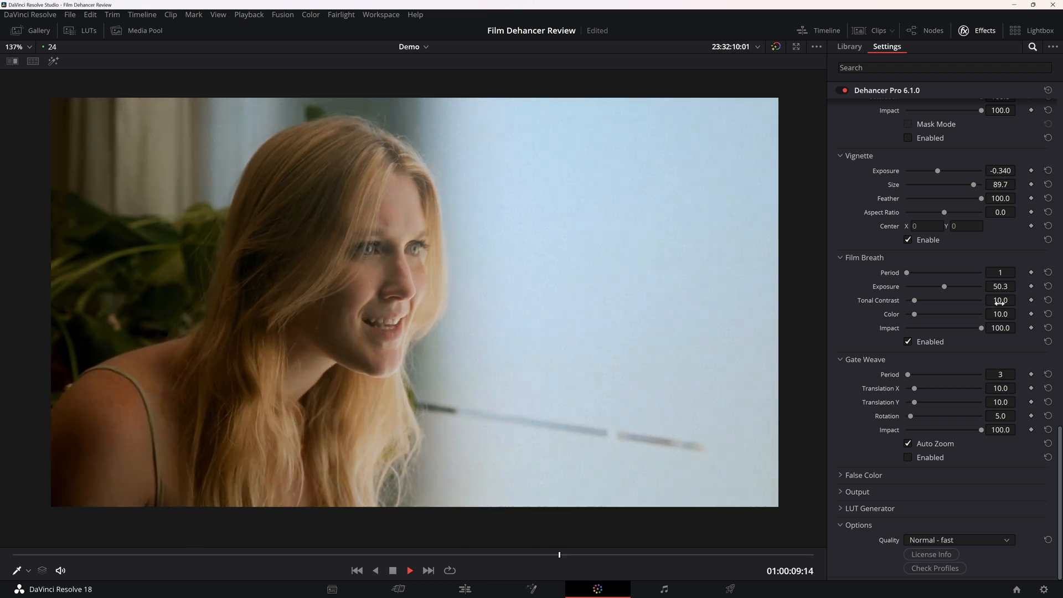
key(space)
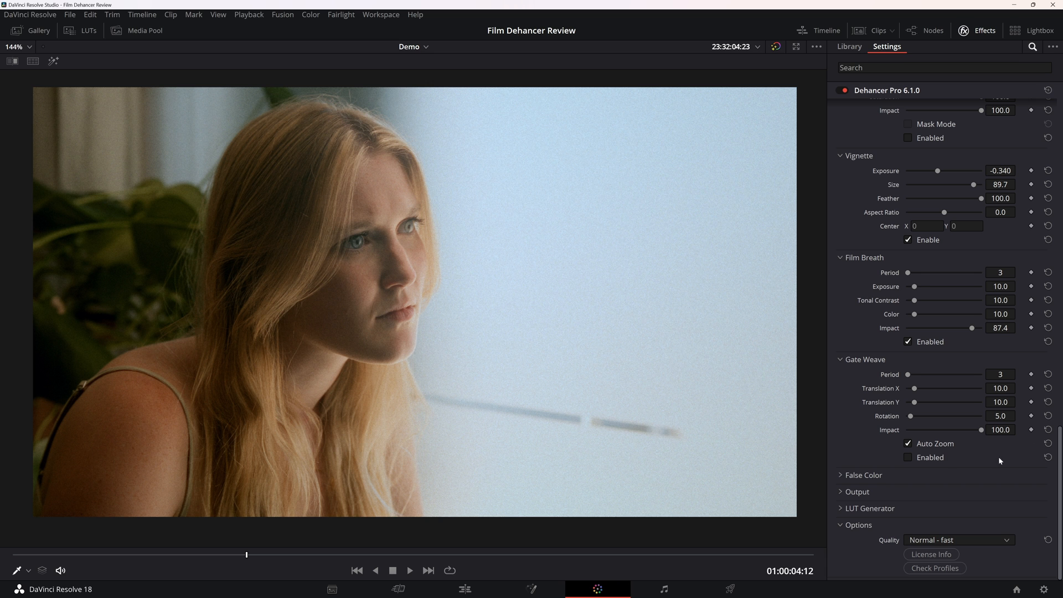
Enable Gate Weave, set its Period to 1, and preview the clip from the start.
click(941, 461)
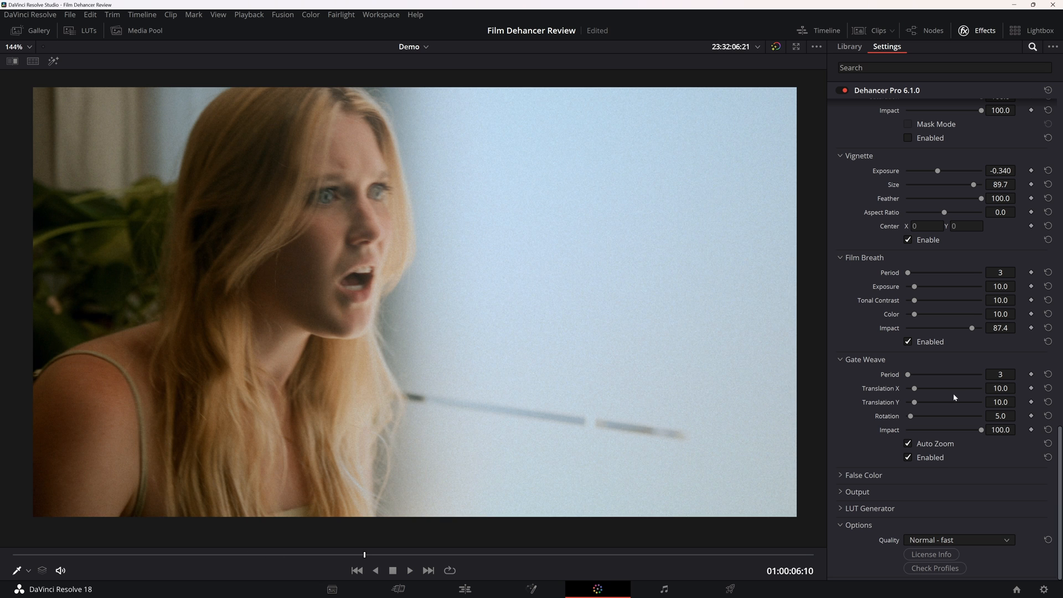
drag(911, 374, 901, 375)
scroll(602, 364, down, 1)
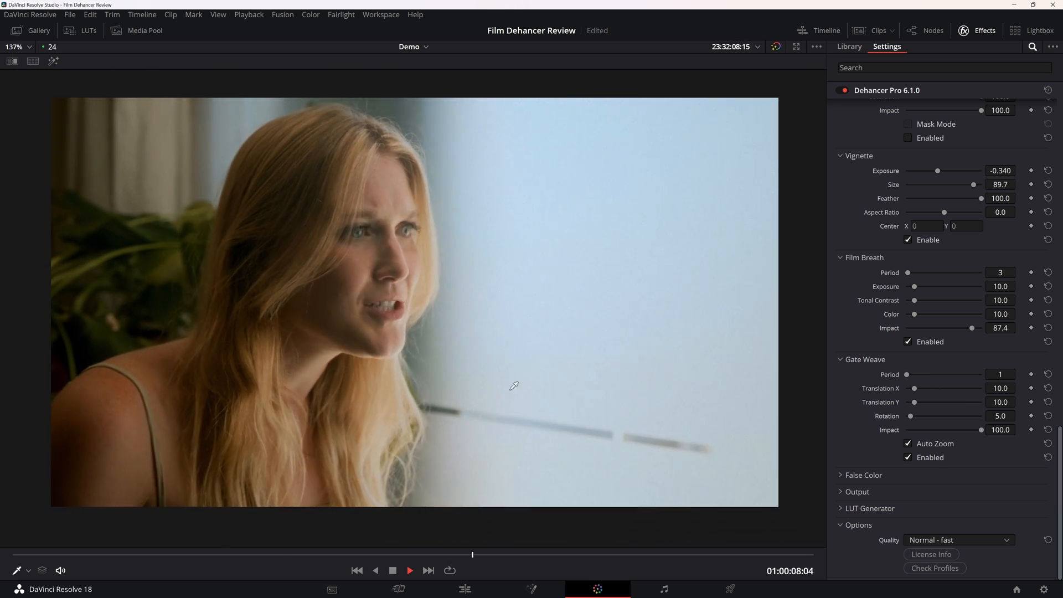
key(space)
key(Home)
key(space)
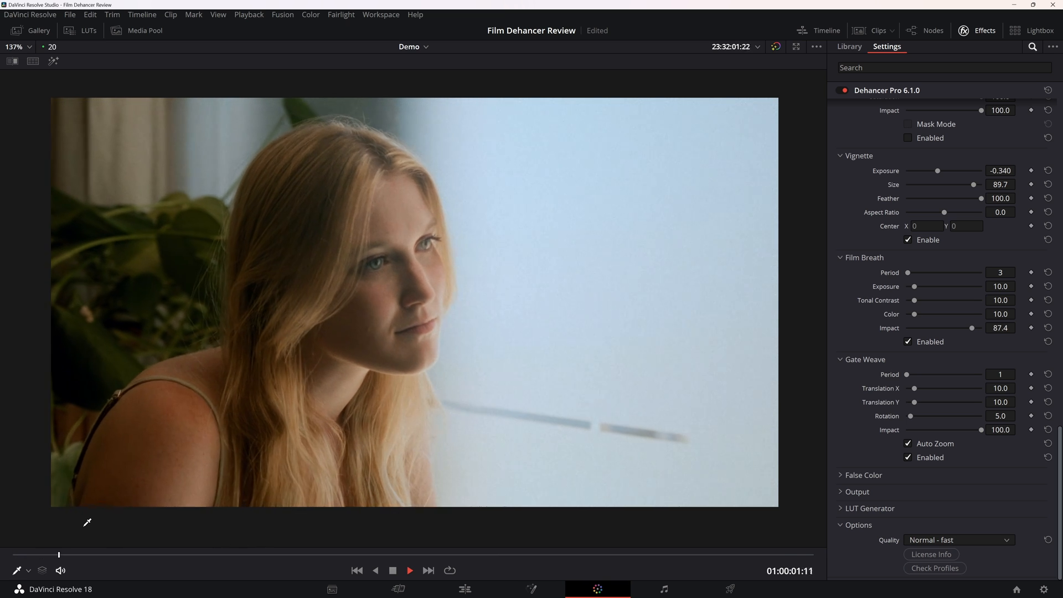
key(space)
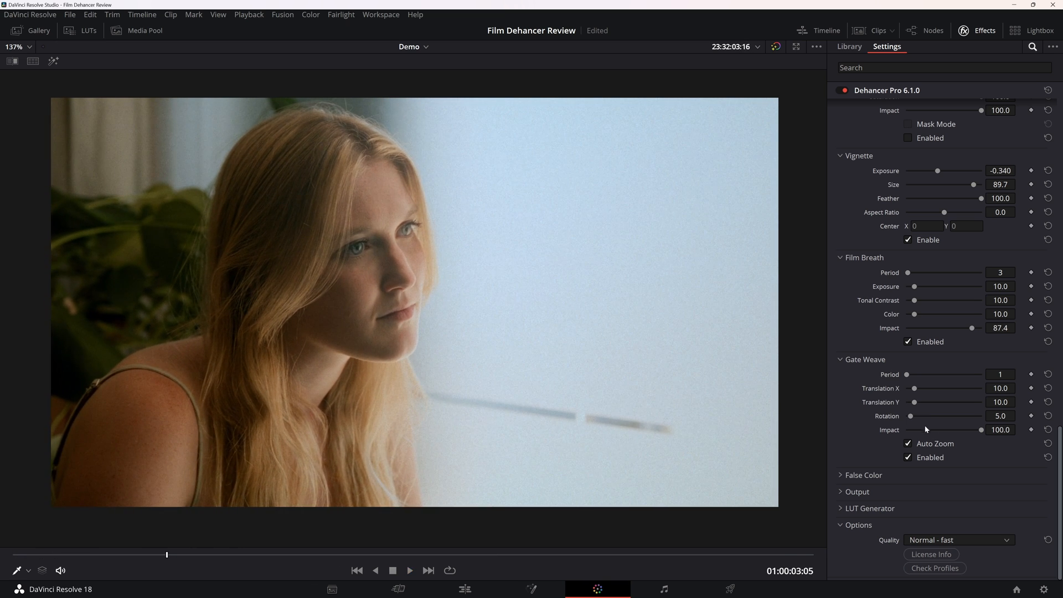
Try Gate Weave with Translation X at 91.8 and Translation Y at 92.6 in playback, and reset both values.
drag(915, 403, 976, 402)
key(space)
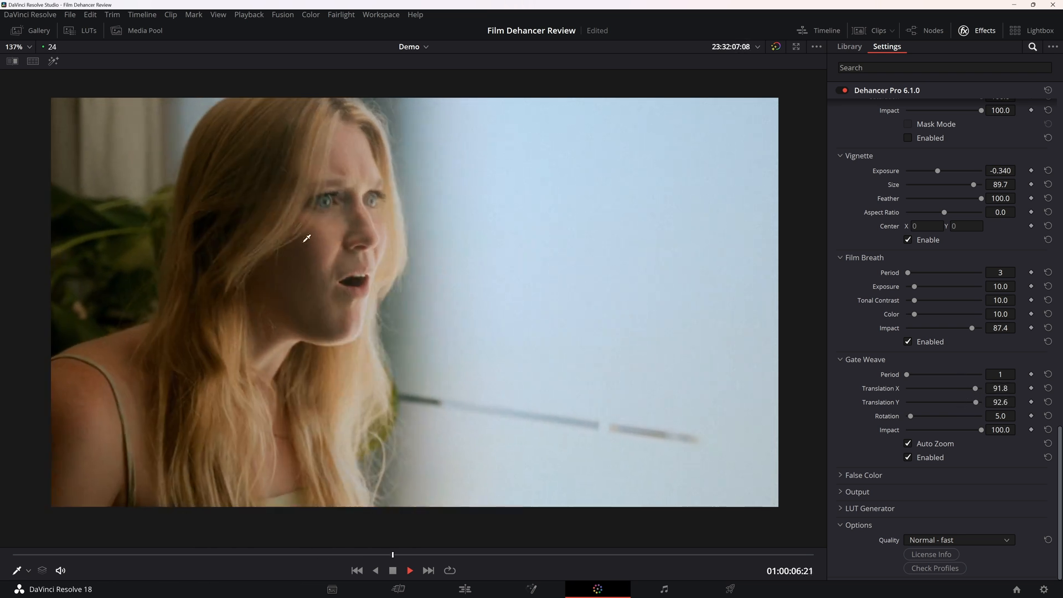
key(space)
click(1050, 402)
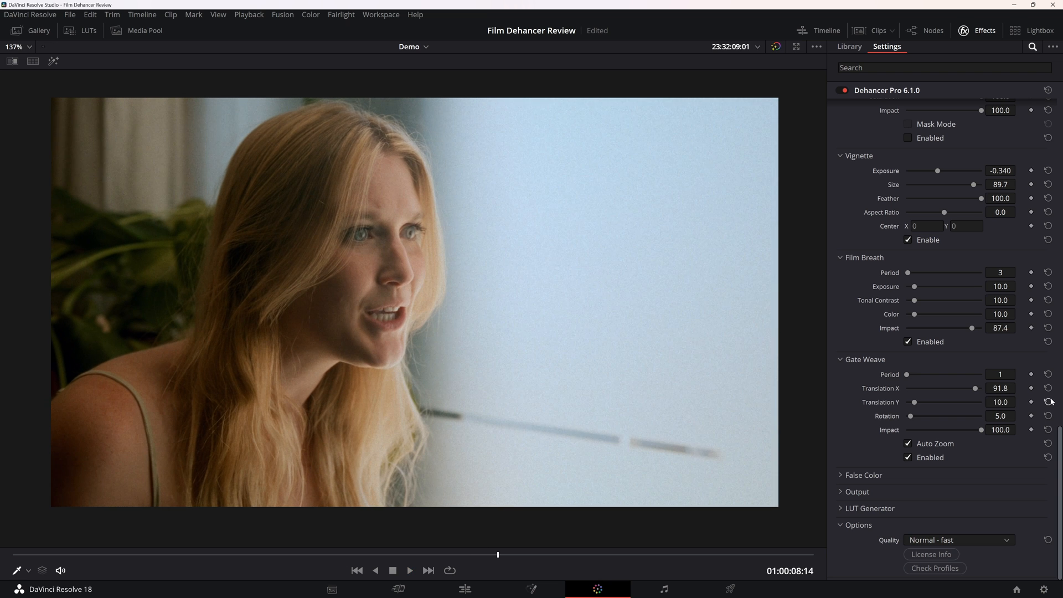
click(1049, 388)
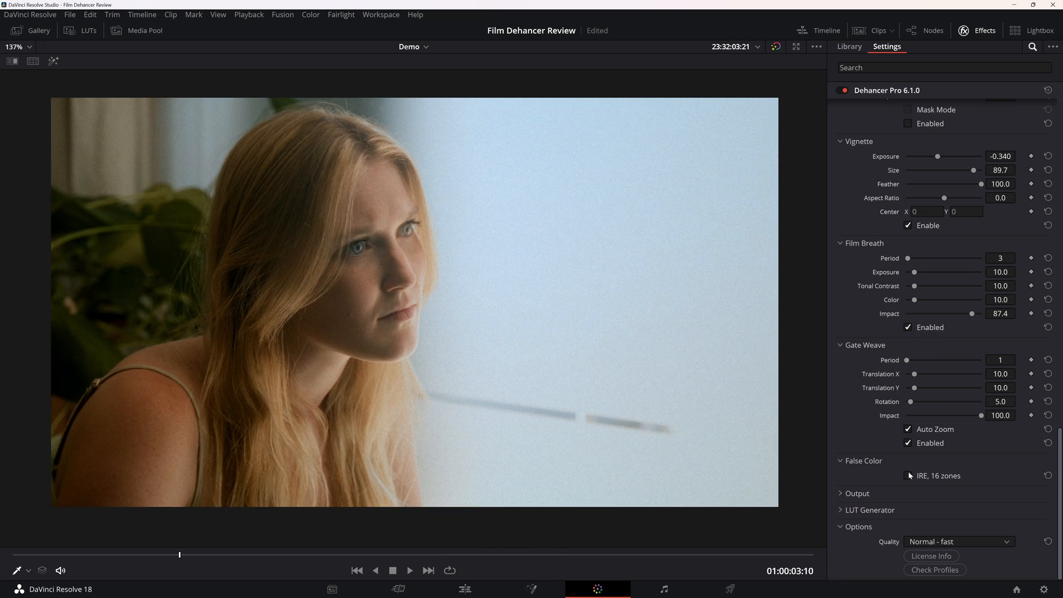
Check the image with the 16-zone IRE False Color overlay, turn it off, and set the output's Total Impact to 77.1.
click(908, 476)
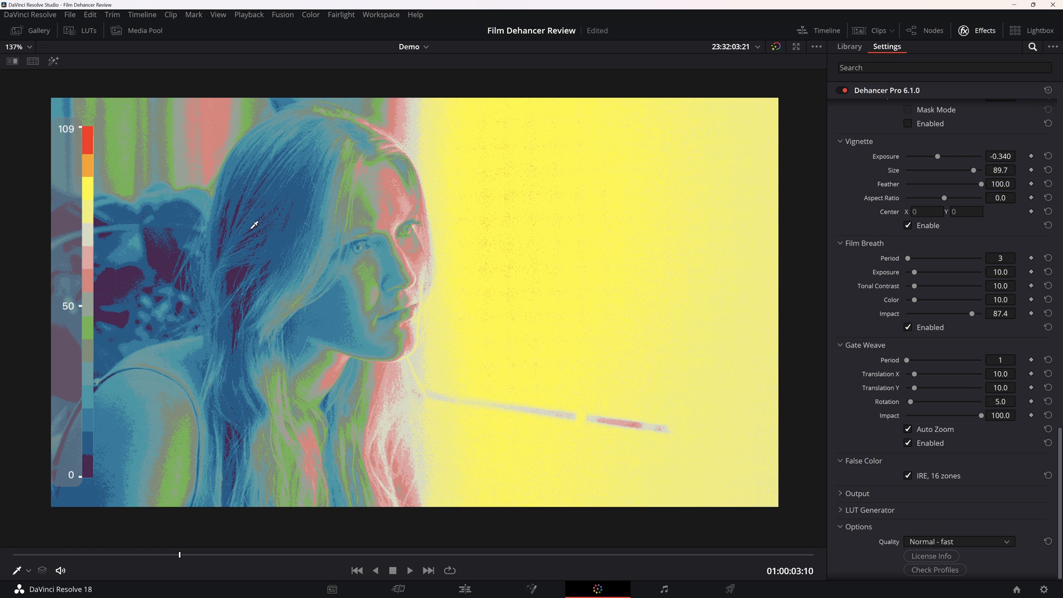
click(925, 478)
click(855, 493)
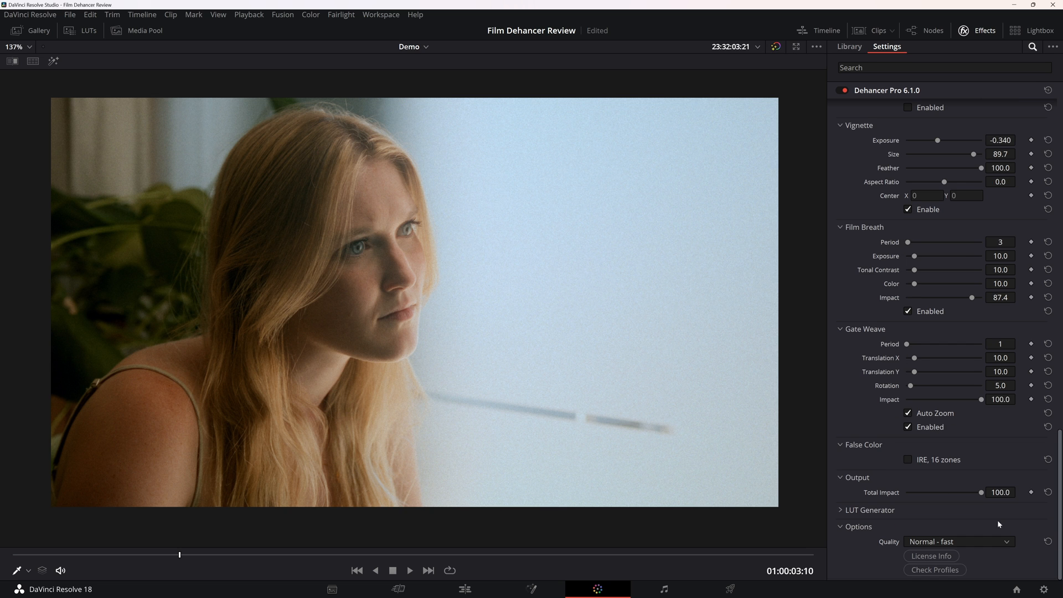
drag(977, 492, 964, 529)
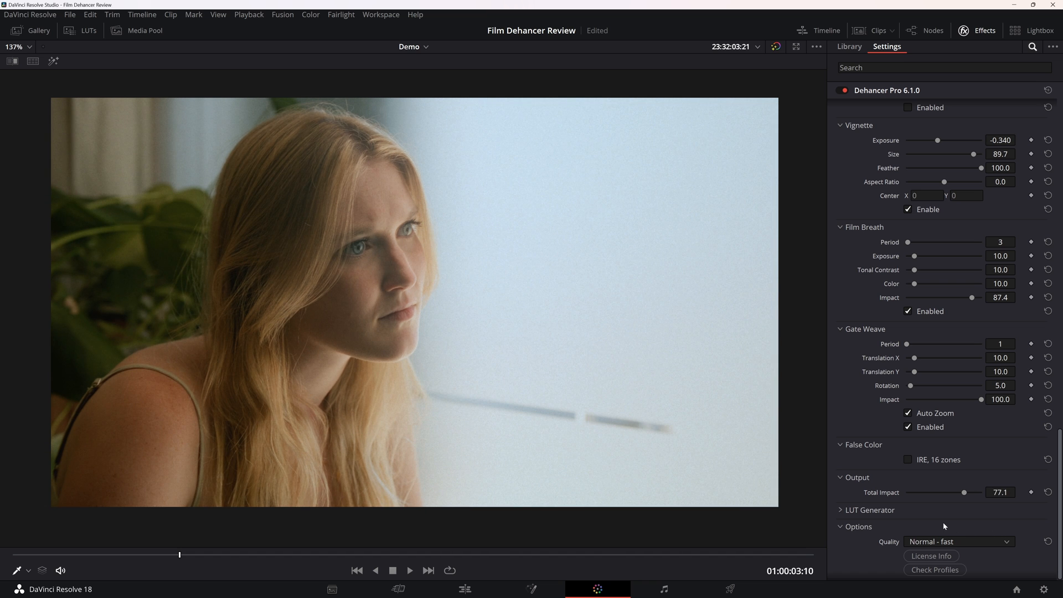
Expand the LUT Generator and look through its LUT Size options, keeping Normal (33x33x33).
click(908, 510)
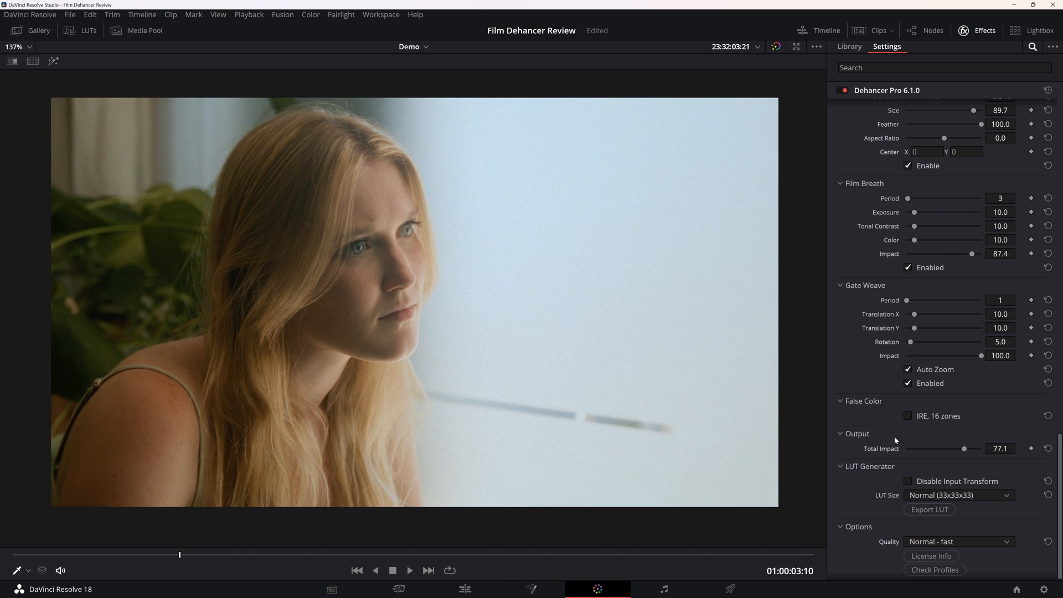
click(997, 496)
click(962, 510)
click(963, 495)
click(966, 517)
Set the Dehancer Quality to High - slow, and play the clip to review the look.
click(961, 543)
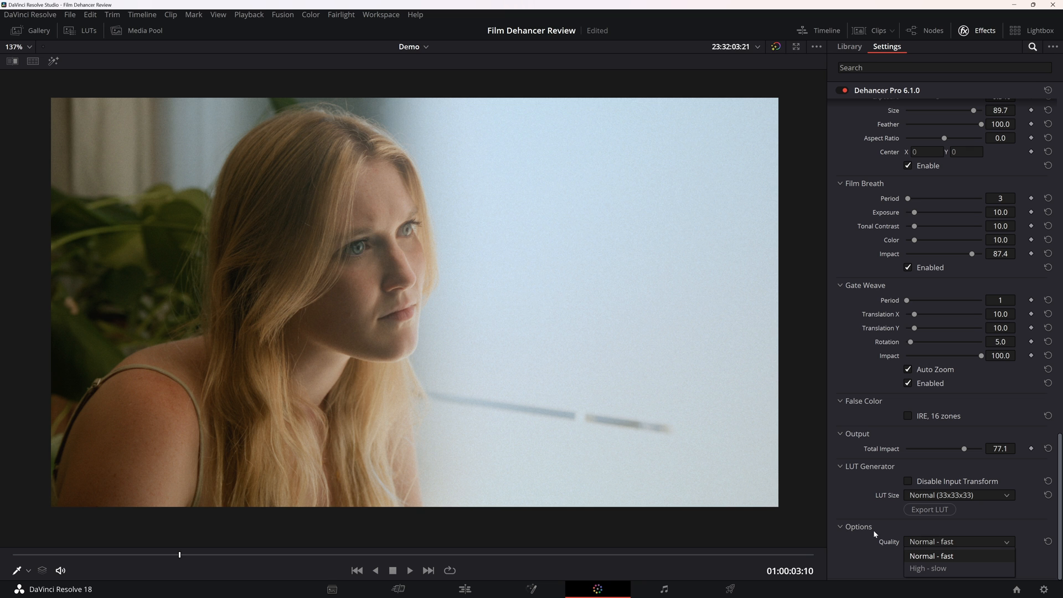
click(951, 569)
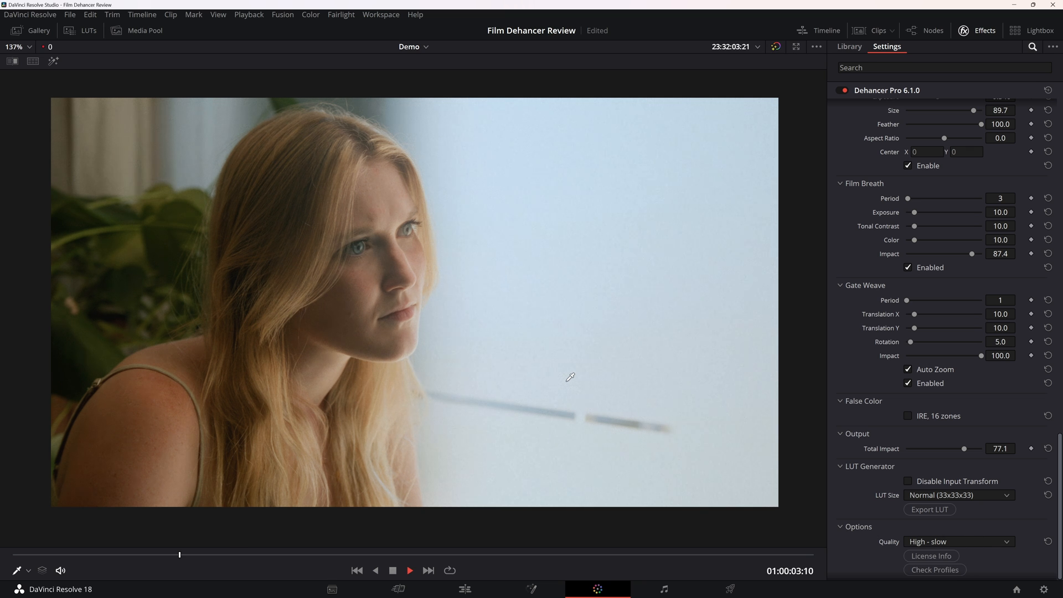
key(space)
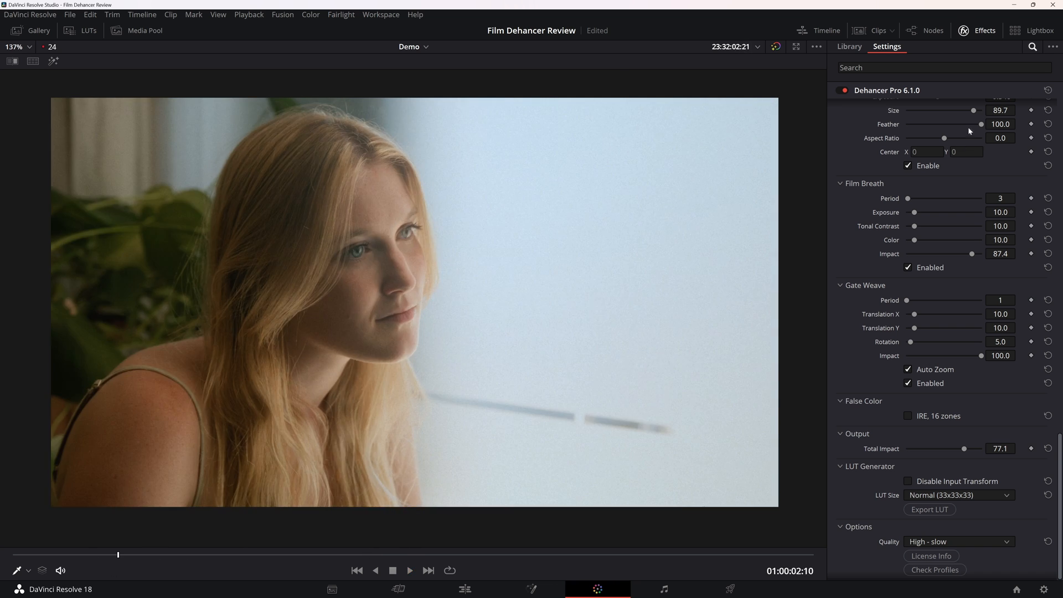
key(space)
scroll(878, 268, up, 3)
scroll(876, 265, up, 15)
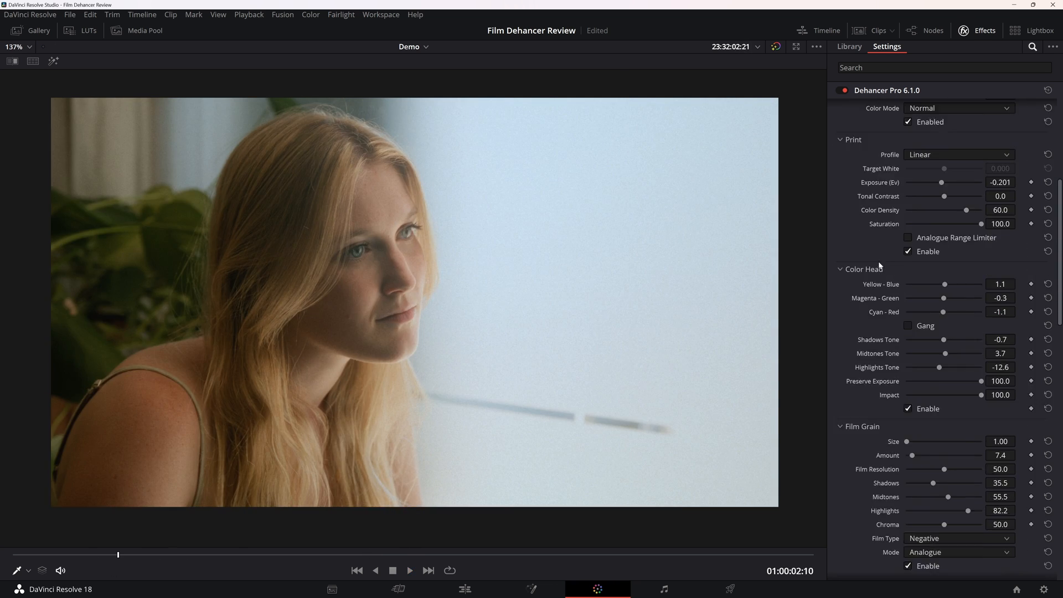
scroll(909, 220, down, 3)
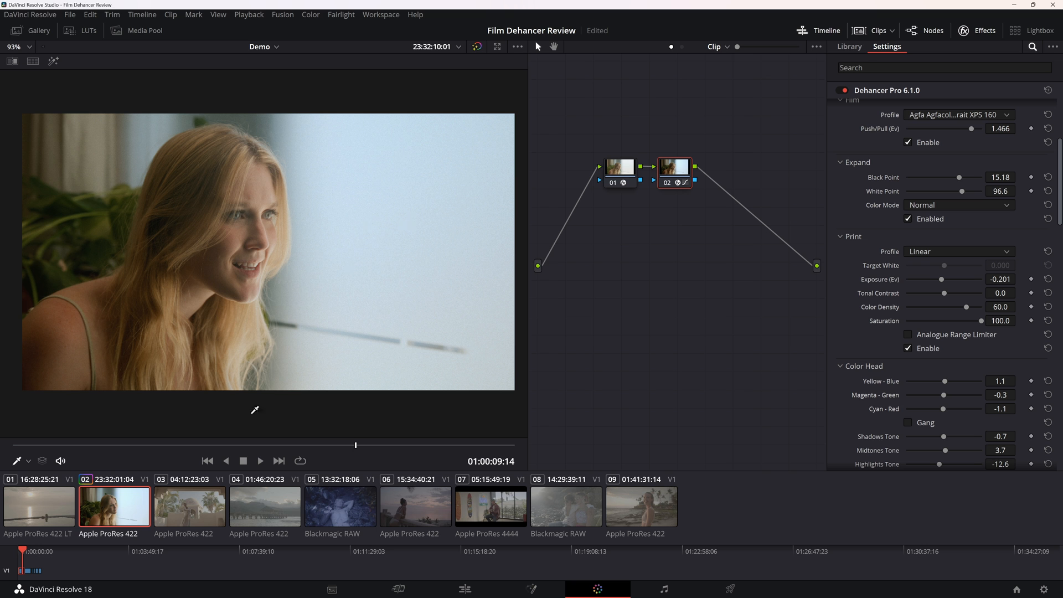
Select clip 04 with the pier and apply Dehancer Pro 6.1.0 to its node 02.
click(265, 505)
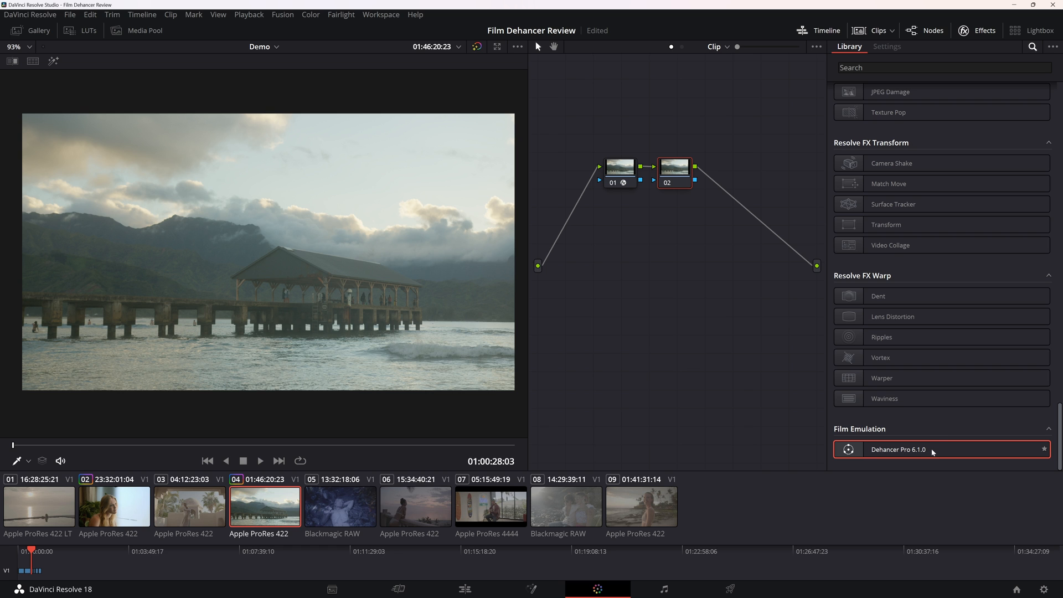
drag(933, 452, 679, 178)
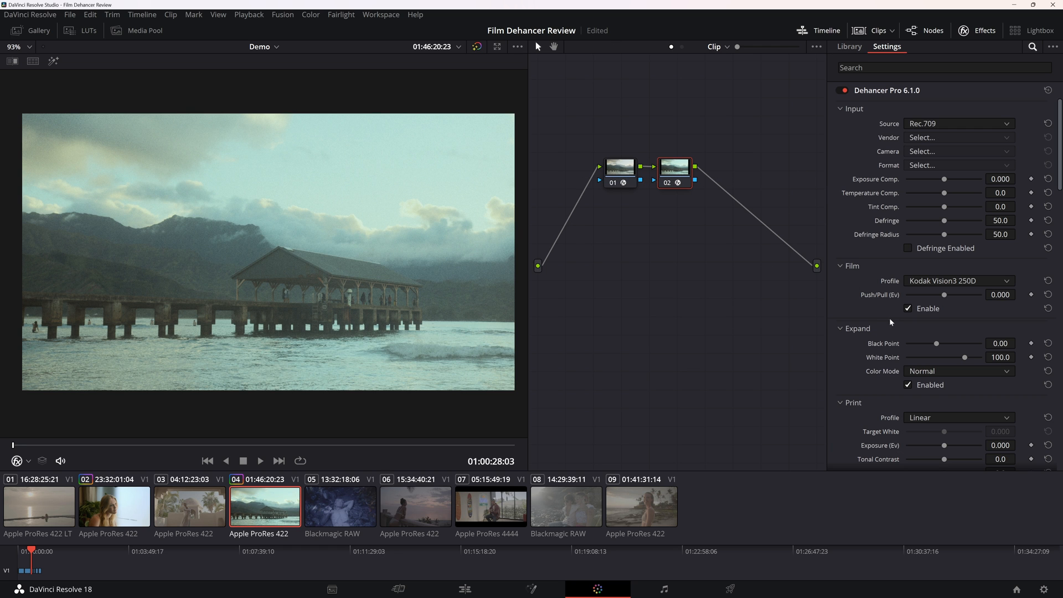
Look through the available Film profiles for the pier clip, keeping Kodak Vision3 250D.
click(923, 284)
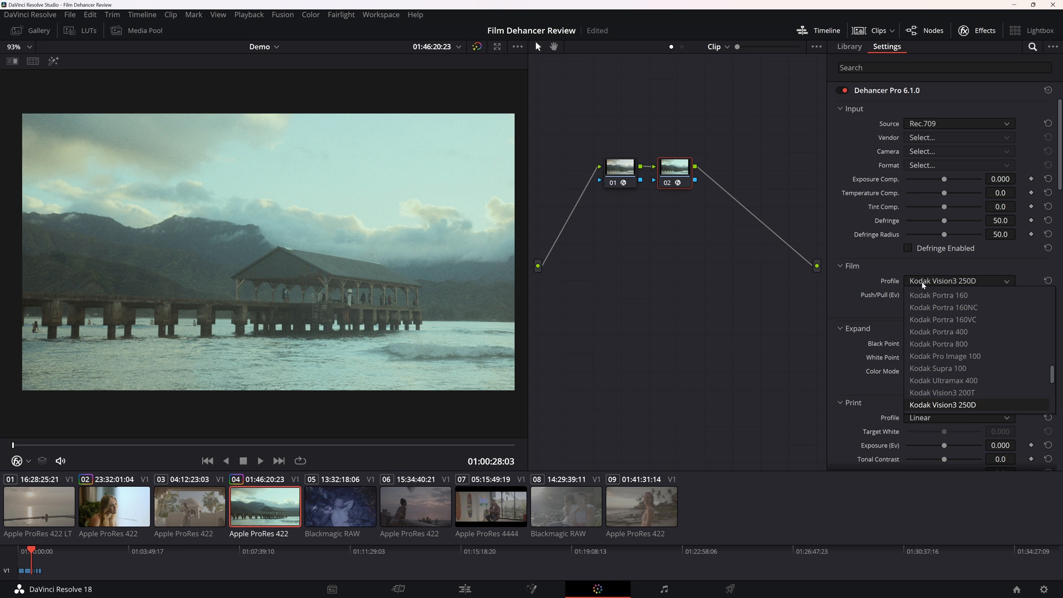
scroll(999, 366, down, 1)
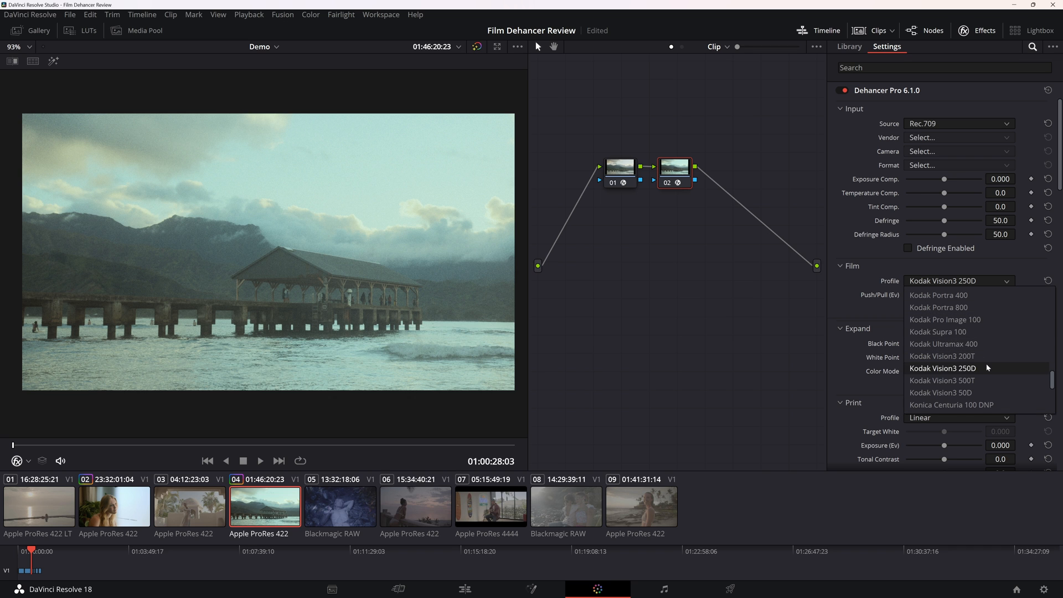
scroll(1017, 345, down, 3)
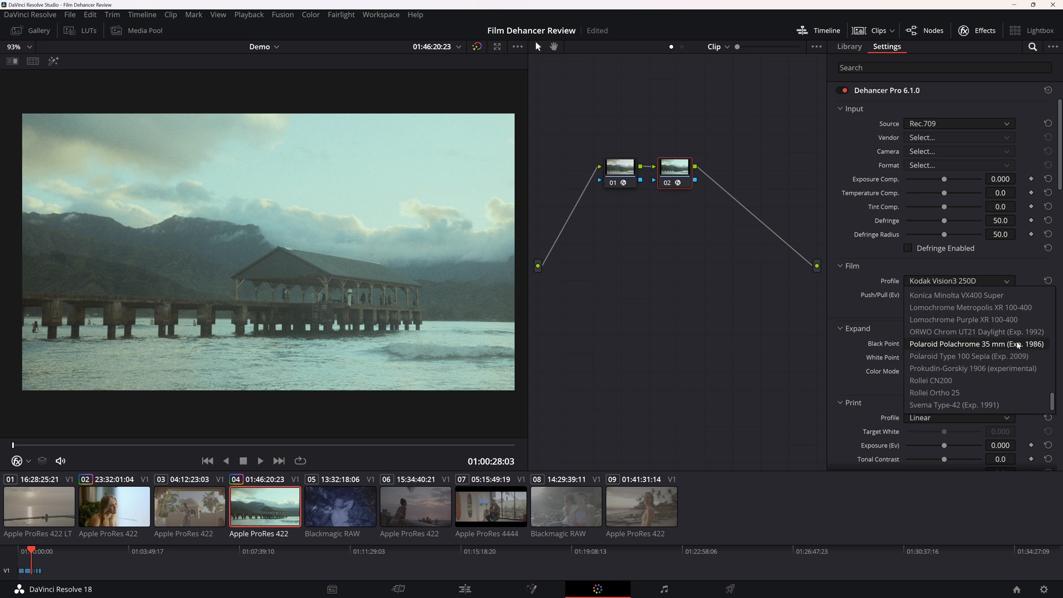
scroll(1018, 344, up, 2)
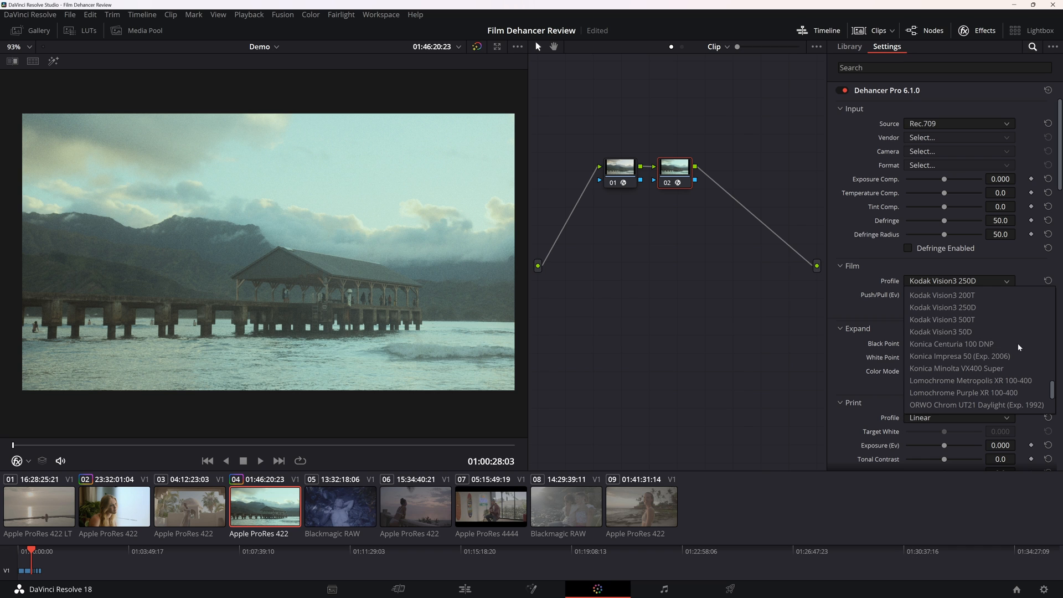
click(995, 312)
click(970, 283)
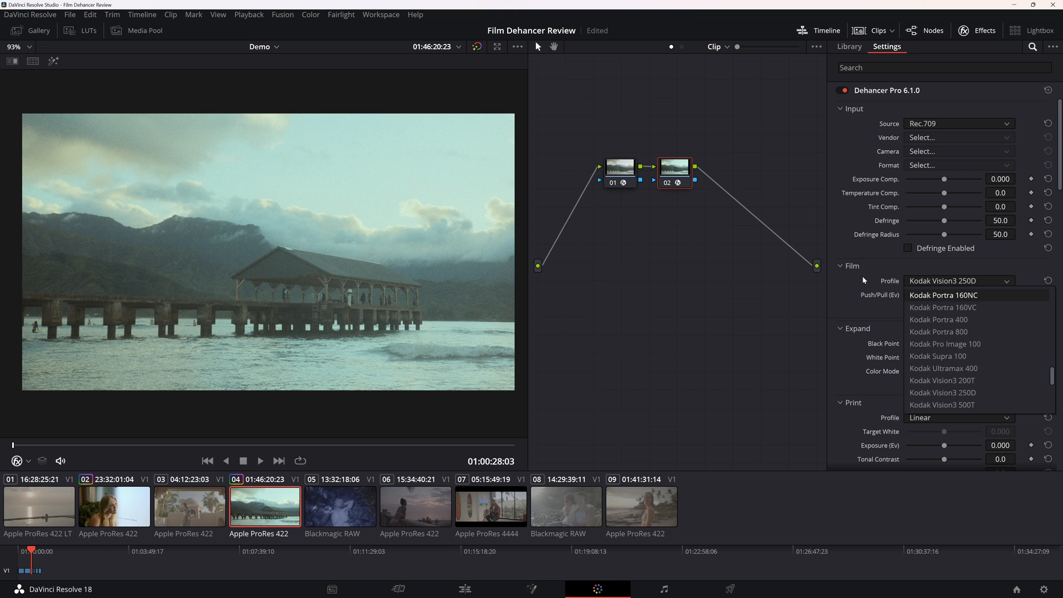
click(953, 308)
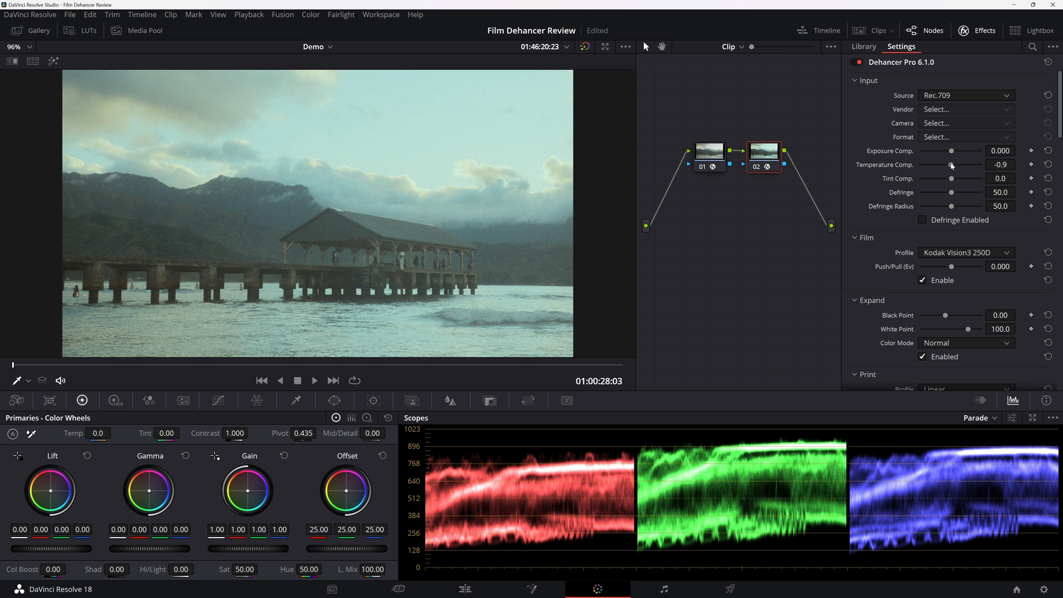
Set the pier clip's Temperature Comp. to 11.9 and Tint Comp. to 13.8.
drag(951, 164, 955, 165)
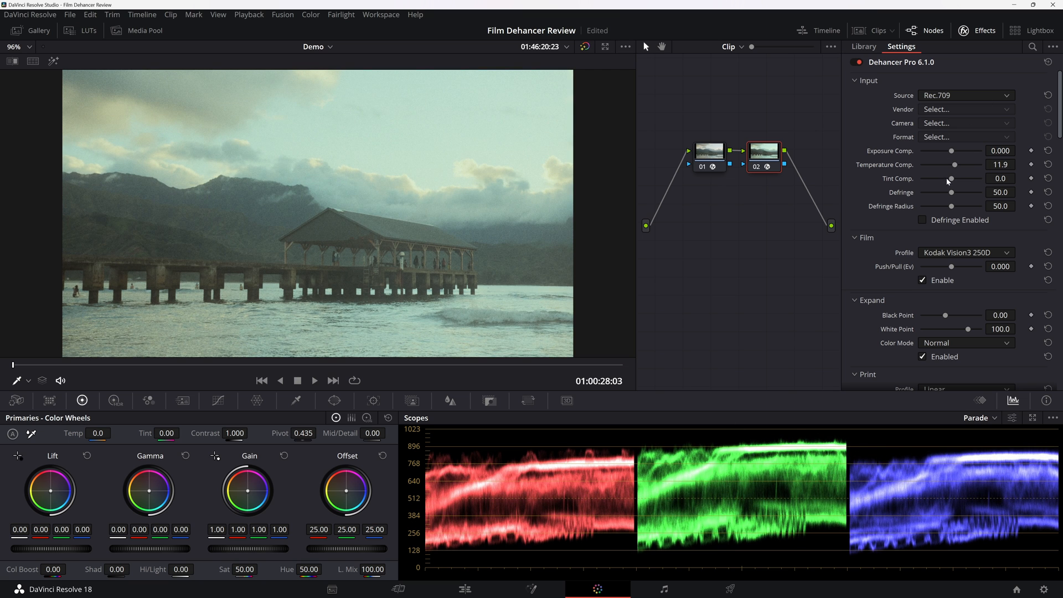
drag(948, 179, 956, 177)
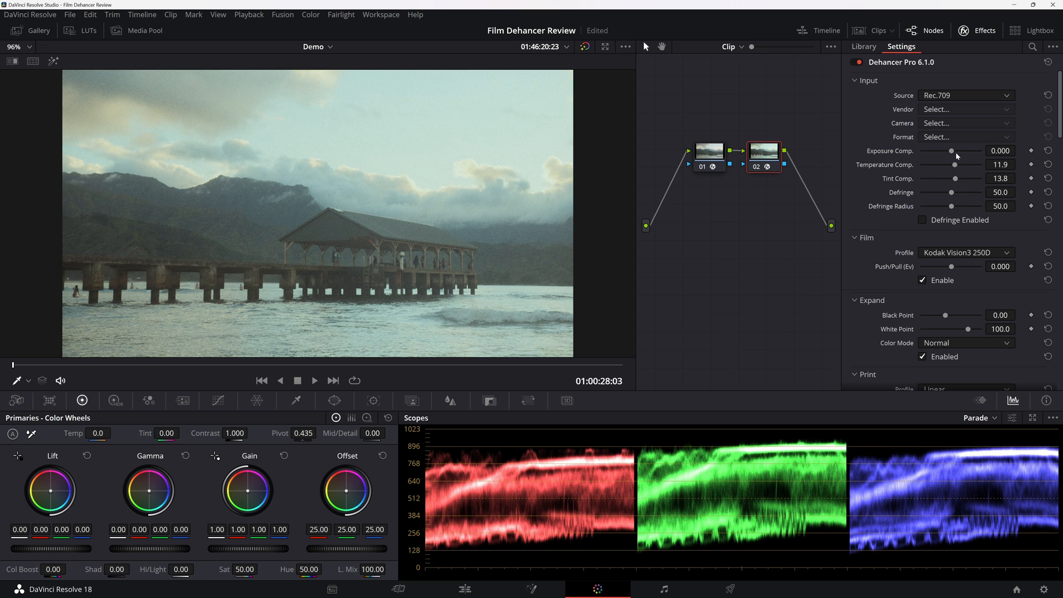
Try raising the pier clip's Exposure Comp. to 0.852, and undo the change.
drag(953, 152, 958, 151)
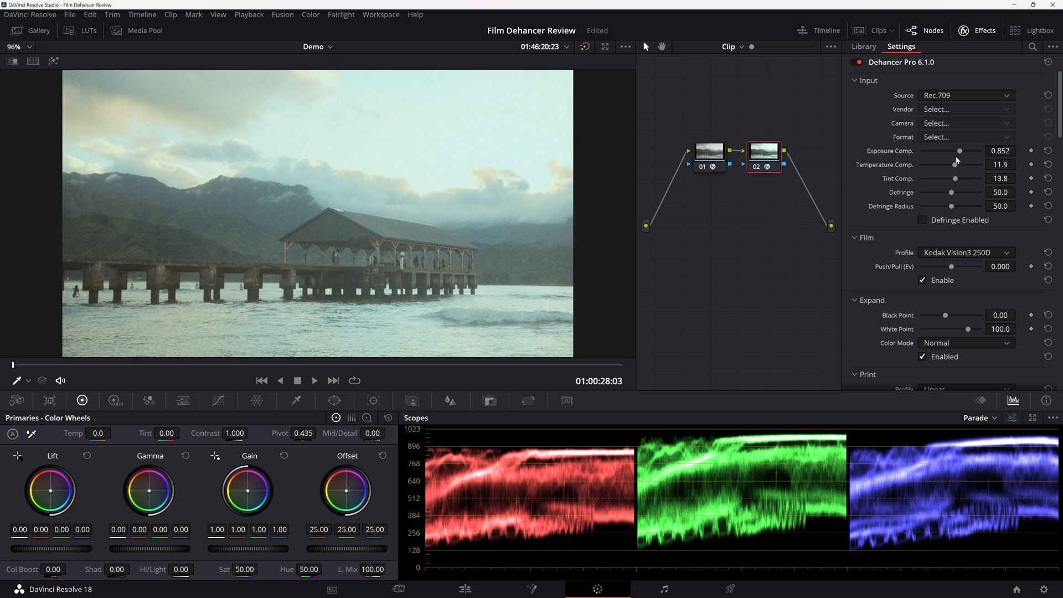
key(ctrl+z)
Set the Expand Black Point to 13.95 and White Point to 88.6, and check the pier up close.
scroll(891, 219, down, 3)
mouse_move(948, 251)
mouse_down()
mouse_move(963, 248)
mouse_move(961, 264)
mouse_up()
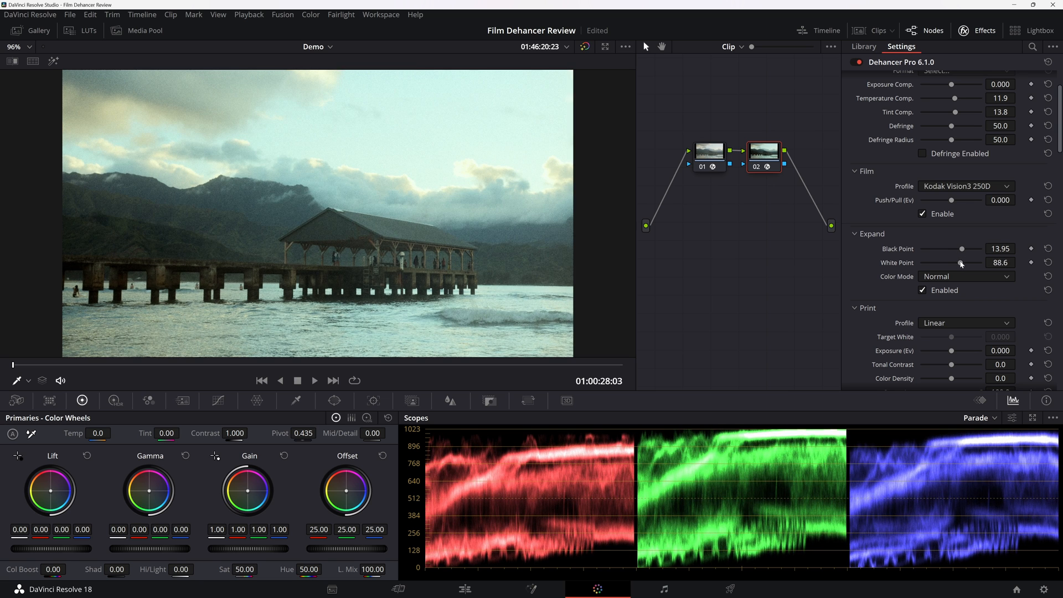
scroll(159, 222, up, 5)
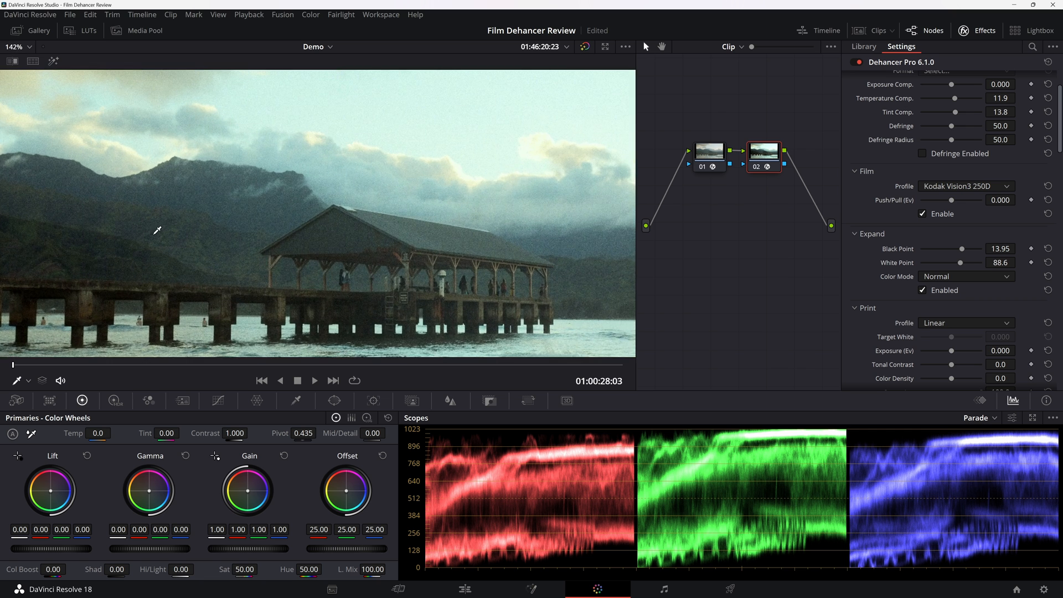
drag(157, 231, 308, 208)
scroll(321, 216, down, 2)
scroll(325, 214, down, 3)
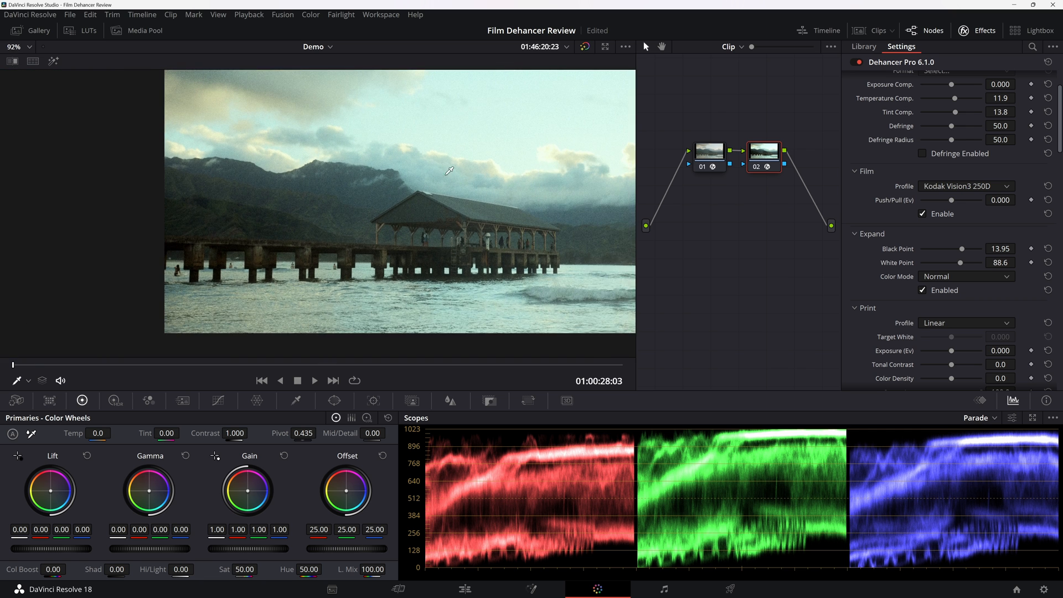
Reduce the Film Grain Amount to 0.0 and enable the Analogue Range Limiter for the print.
scroll(864, 335, down, 10)
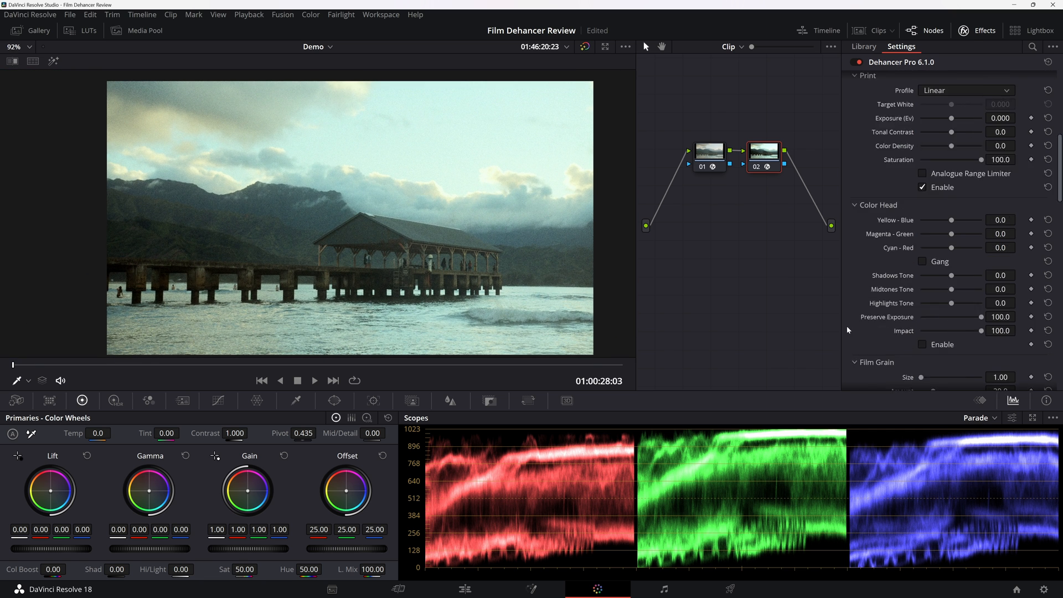
drag(932, 226, 918, 226)
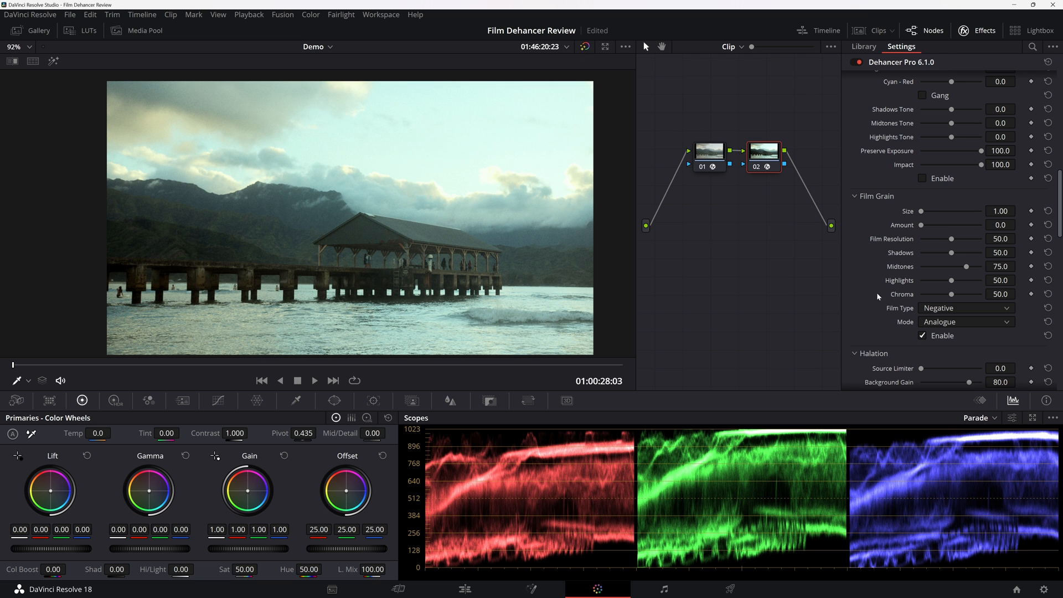
scroll(878, 230, up, 5)
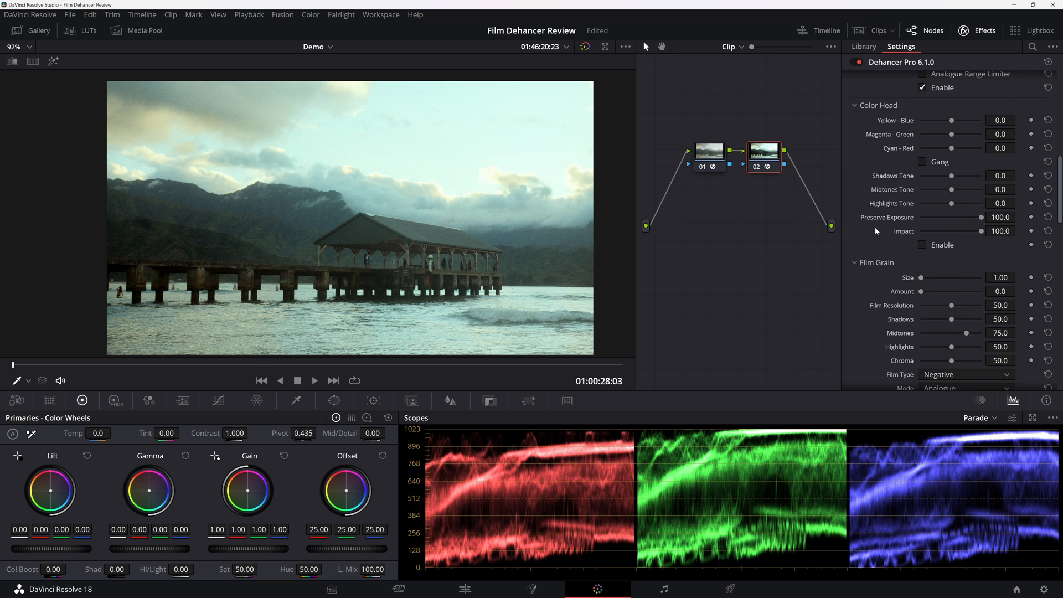
click(944, 175)
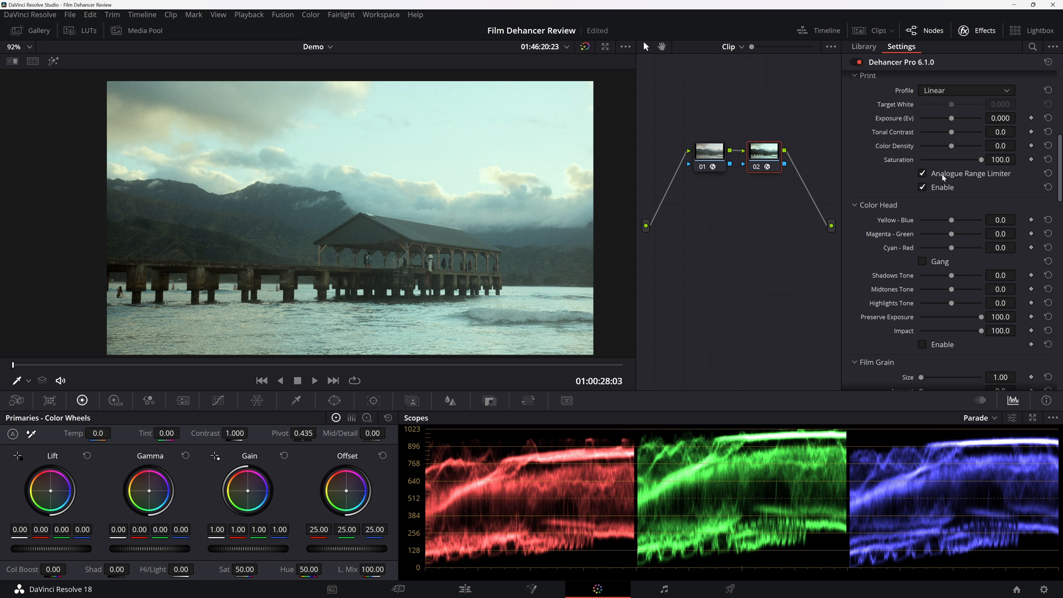
Set the Print Tonal Contrast to 5.9 and Color Density to 22.9.
scroll(897, 306, up, 2)
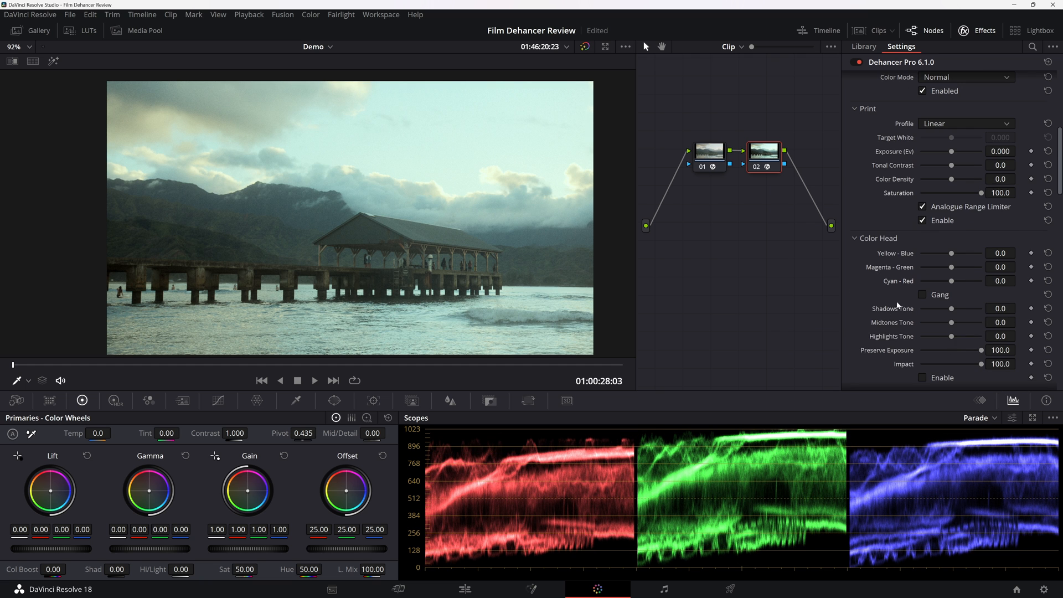
drag(950, 165, 955, 166)
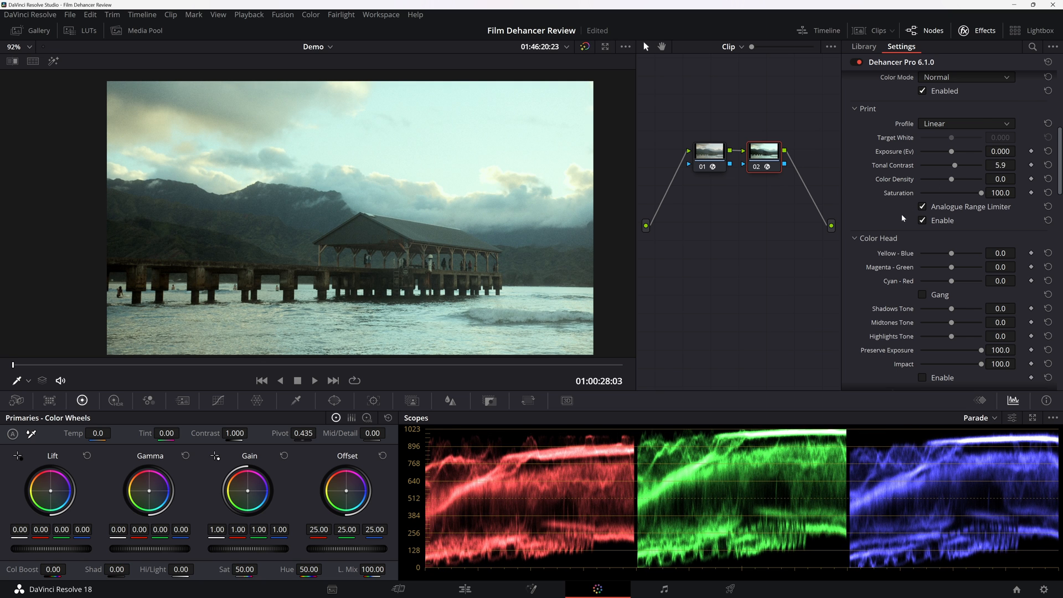
scroll(905, 218, up, 2)
scroll(883, 235, up, 7)
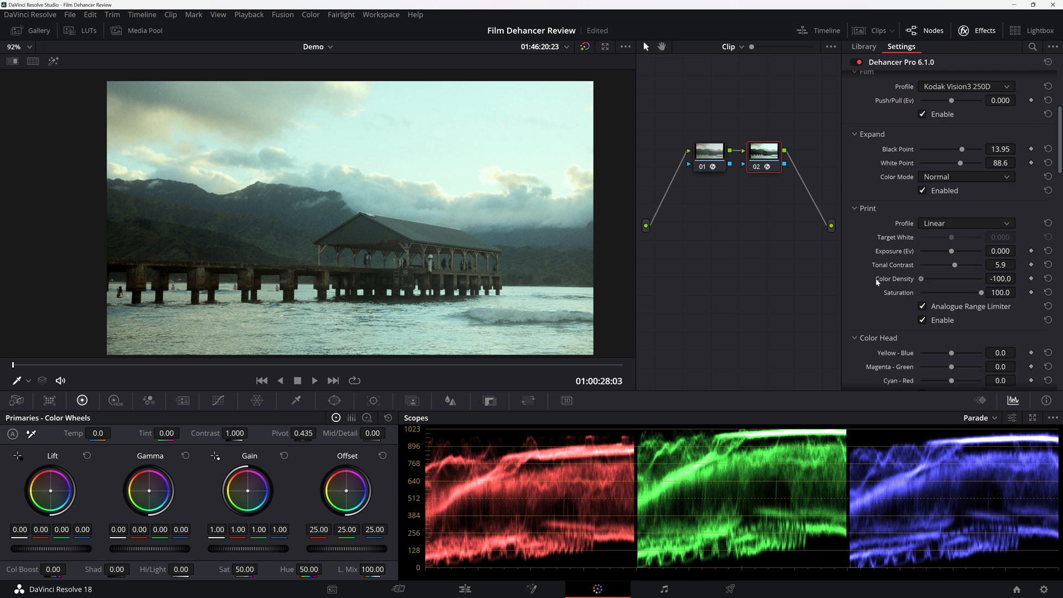
drag(920, 279, 959, 285)
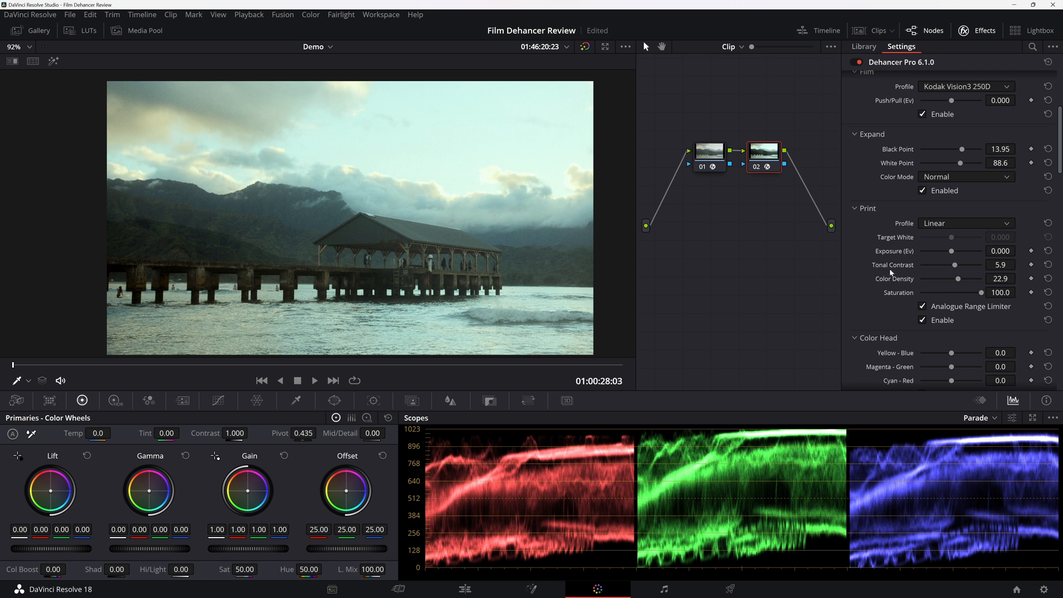
Choose the Kodak 2383 Print Film profile and soften Expand to Black Point 9.35 and White Point 92.7.
click(966, 223)
click(973, 280)
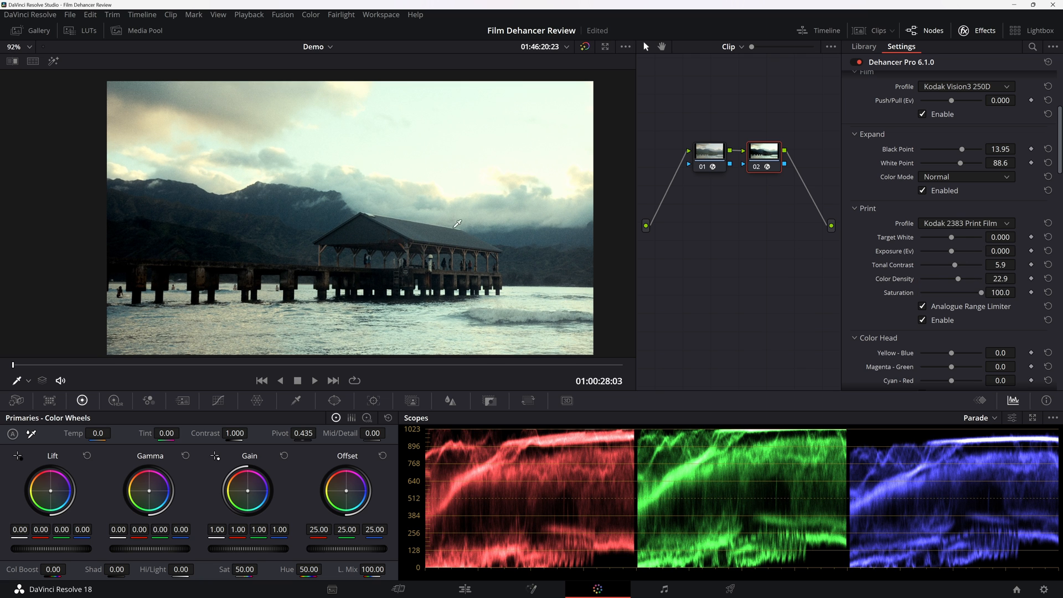
scroll(869, 232, up, 5)
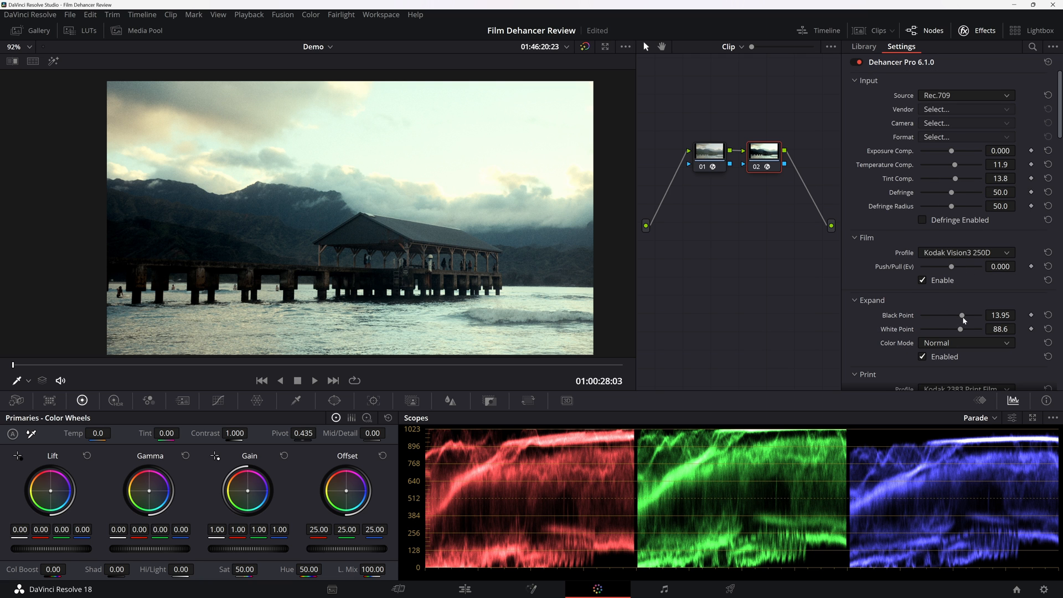
mouse_move(962, 315)
mouse_down()
mouse_move(942, 330)
mouse_move(963, 332)
mouse_up()
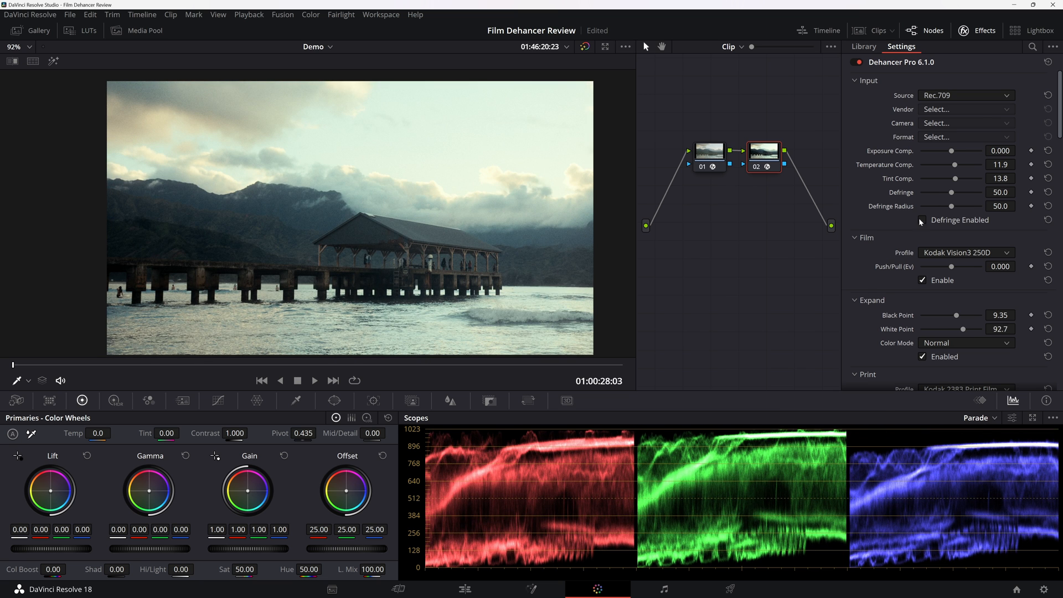
Set the Print Tonal Contrast to 5.1 and Color Density to 79.8.
scroll(921, 221, down, 3)
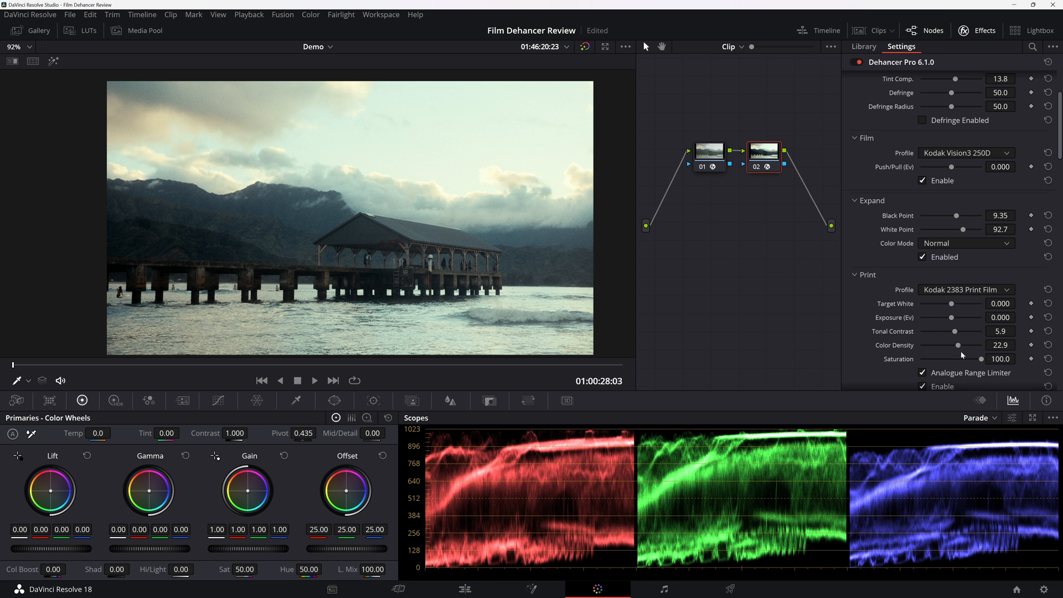
drag(954, 331, 953, 332)
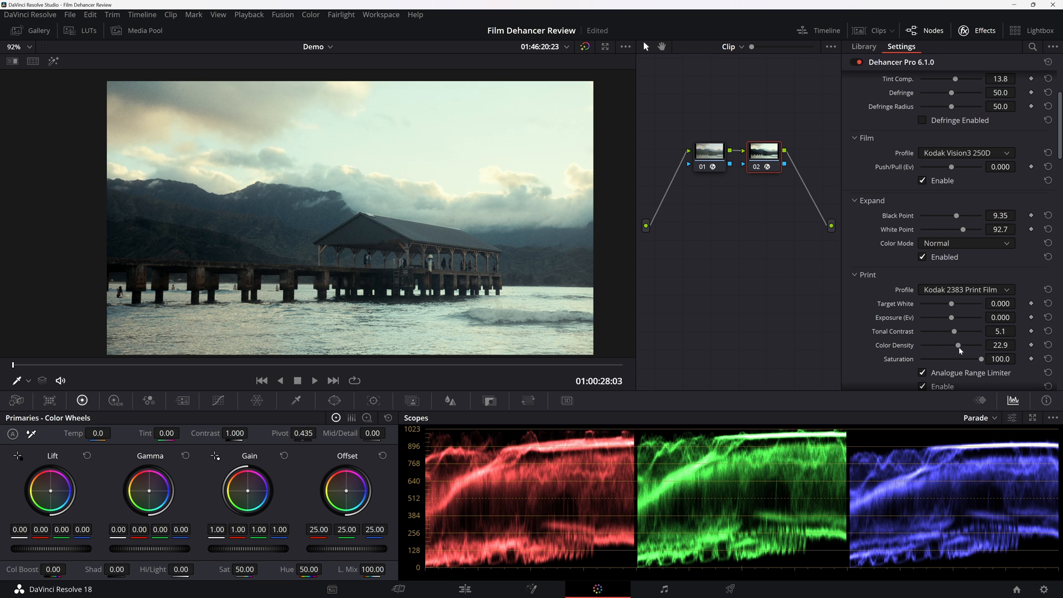
mouse_move(958, 346)
mouse_down()
mouse_move(982, 358)
mouse_move(942, 353)
mouse_up()
scroll(884, 340, down, 2)
Lower the pier clip's Temperature Comp. to 10.1.
scroll(875, 337, up, 8)
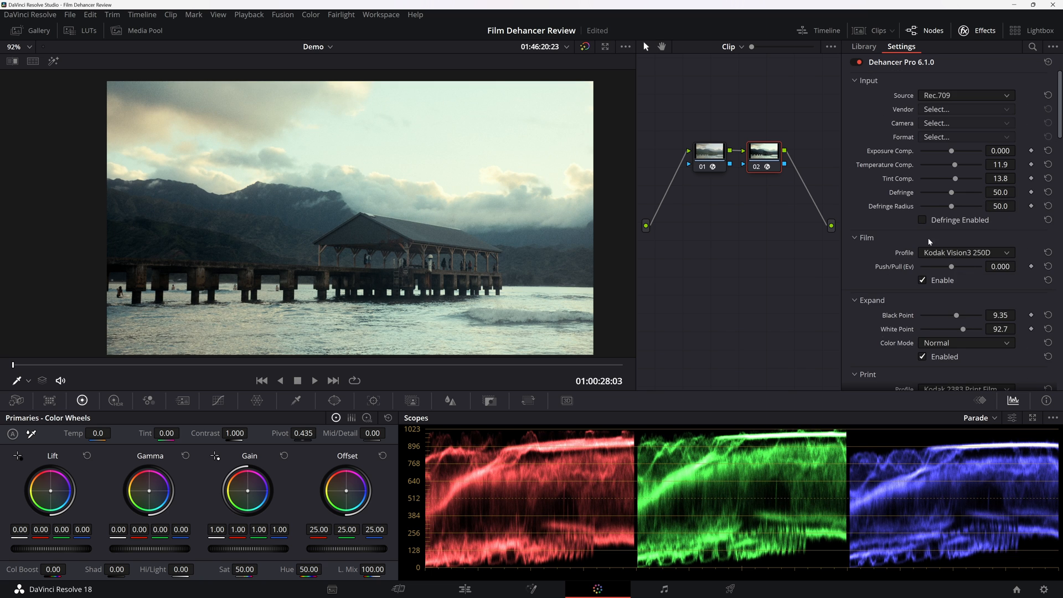
drag(954, 165, 954, 170)
drag(953, 170, 955, 166)
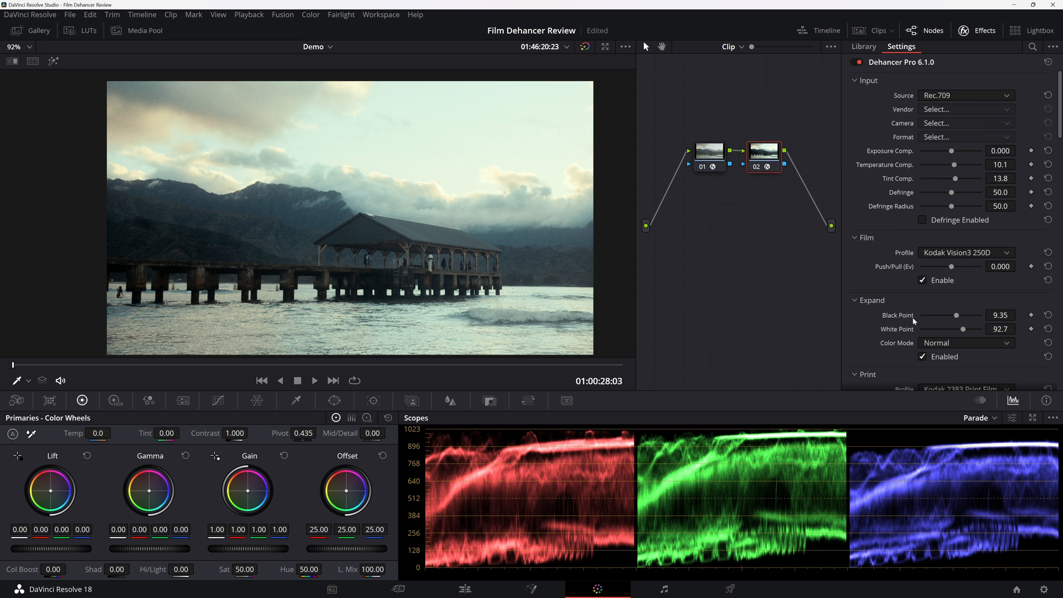
Set Color Head Yellow - Blue to -5.1, Magenta - Green to -2.3 and Cyan - Red to -4.2, comparing with it disabled.
scroll(915, 321, down, 5)
mouse_move(951, 222)
mouse_down()
mouse_move(934, 222)
mouse_move(948, 229)
mouse_up()
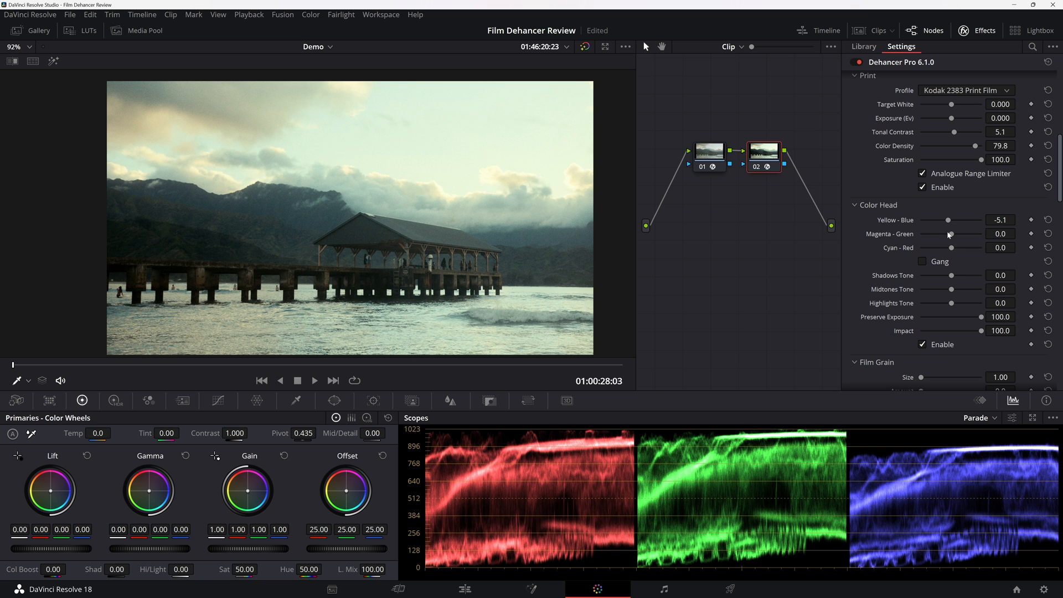
drag(950, 235, 950, 253)
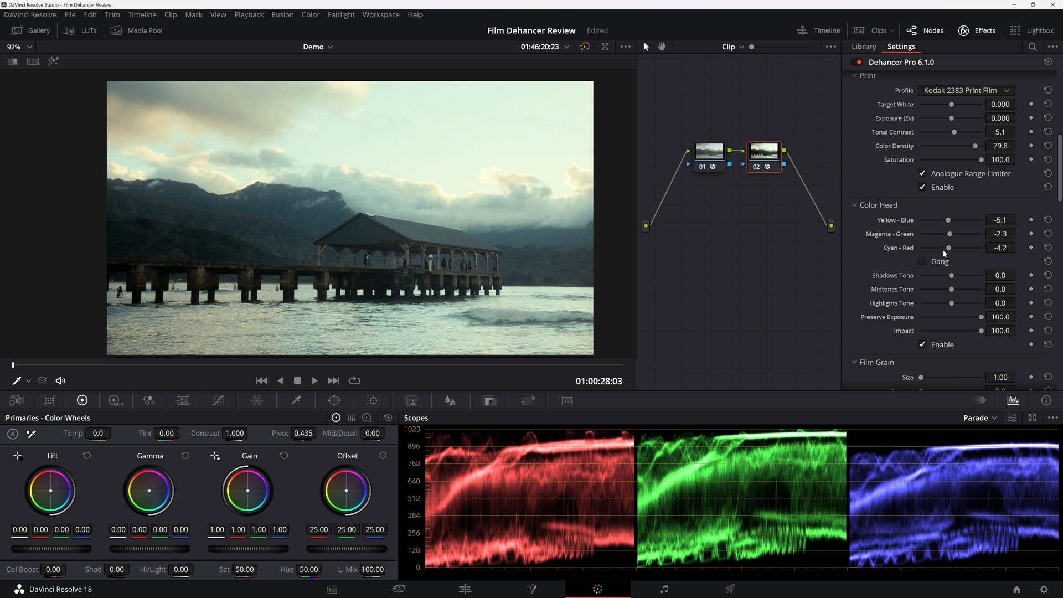
click(932, 345)
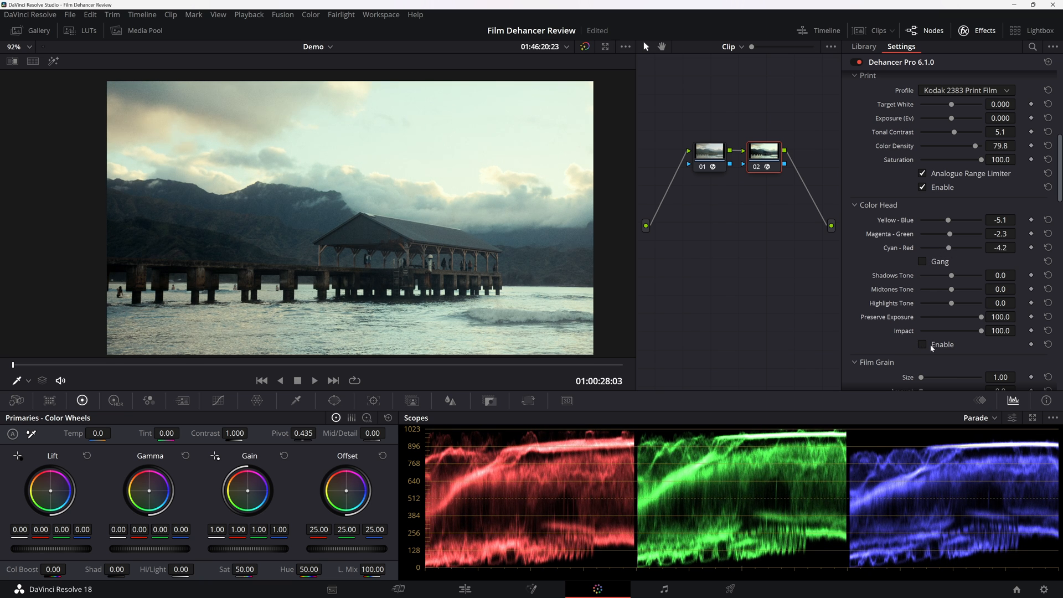
click(932, 347)
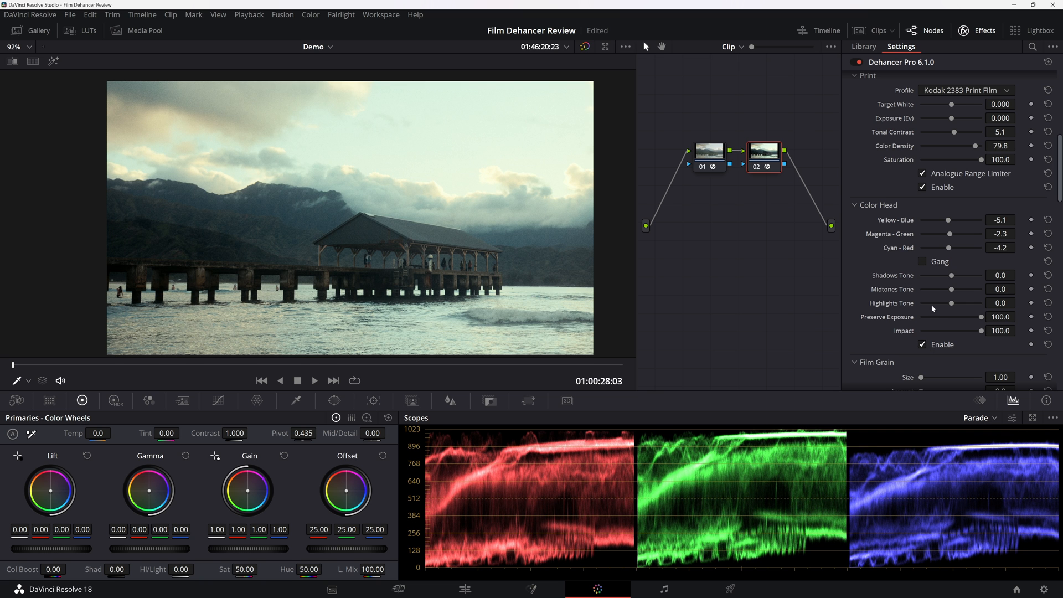
Set the Color Head tones to Shadows 65.1, Midtones 17.4 and Highlights 8.3.
drag(952, 302, 972, 285)
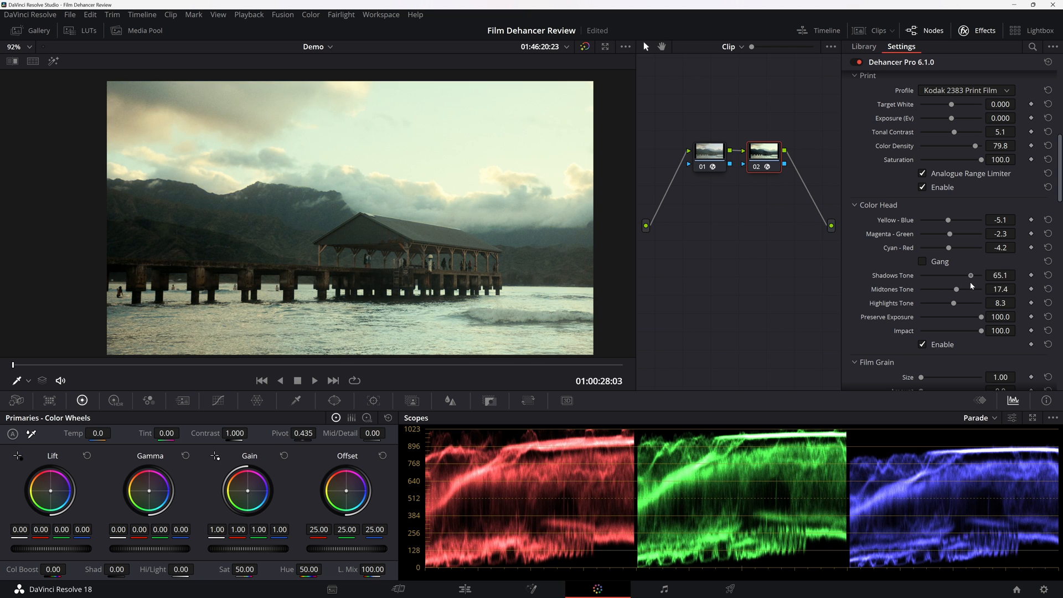
scroll(852, 294, down, 6)
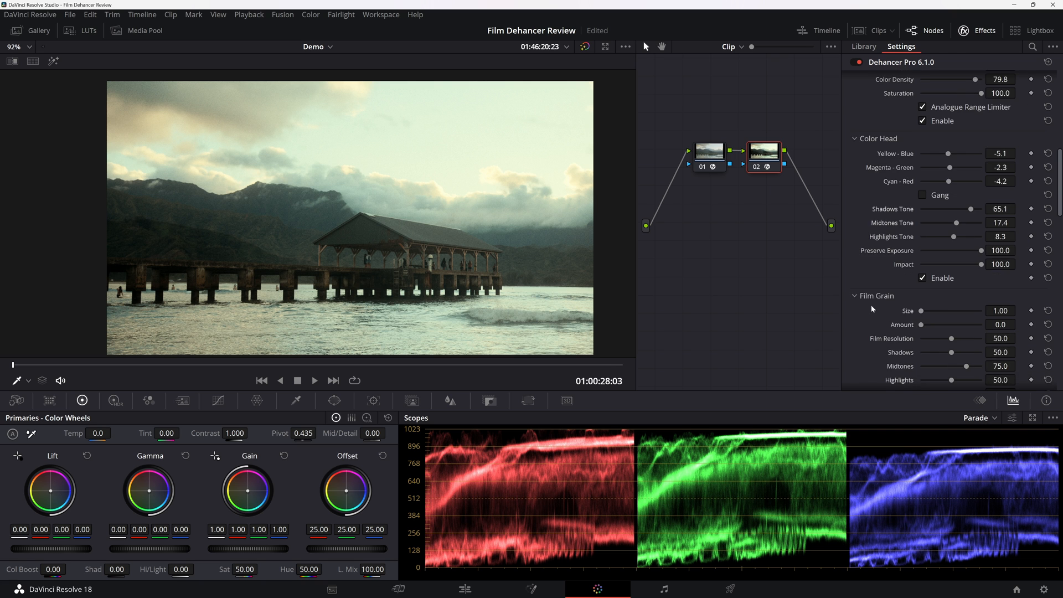
scroll(871, 309, up, 1)
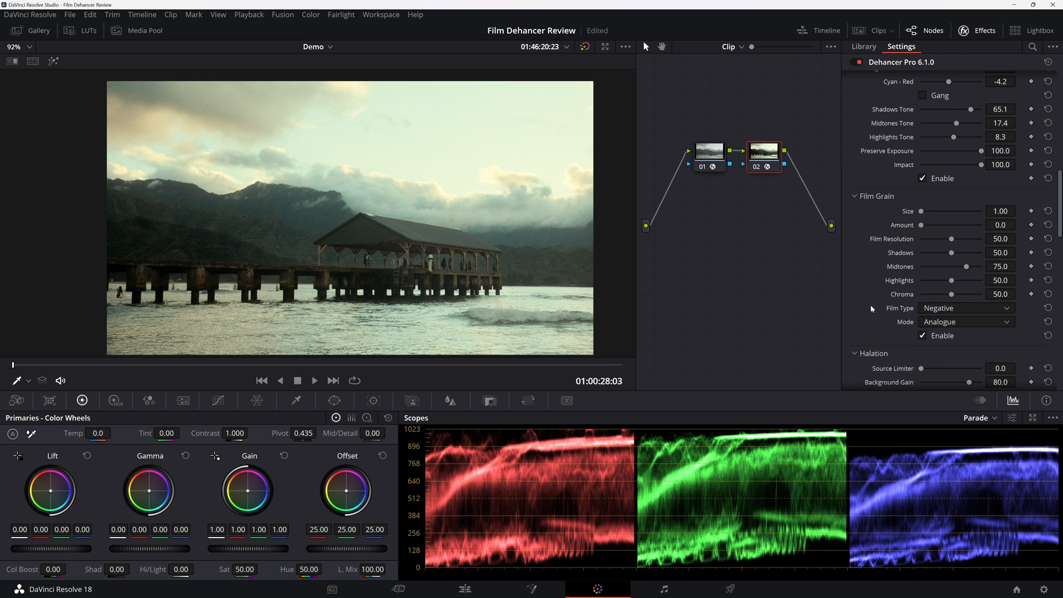
Enable Halation on the pier clip and inspect the pier's pillars against the water up close.
scroll(870, 309, down, 5)
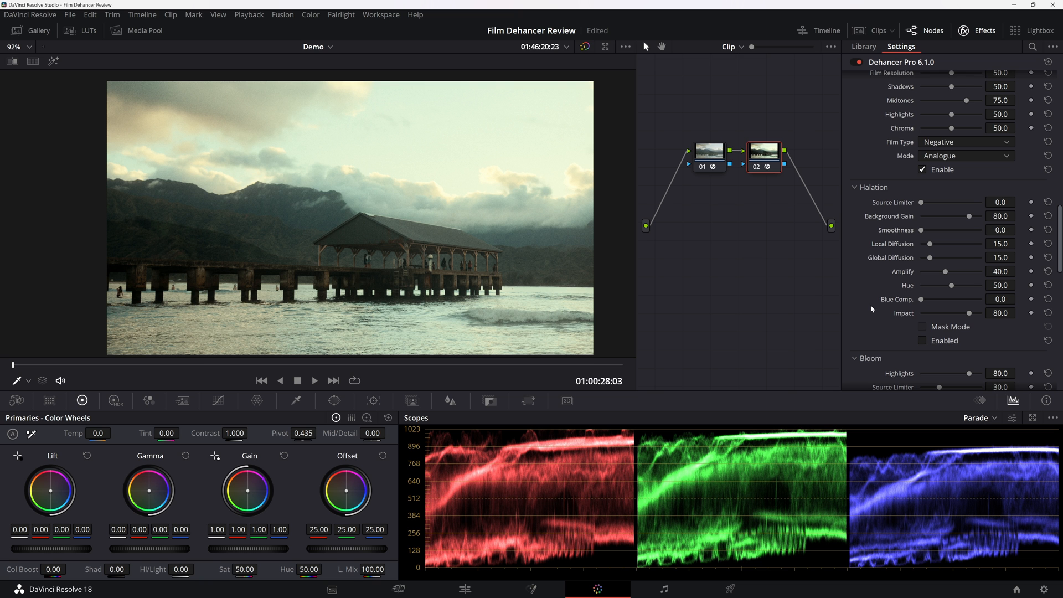
click(922, 340)
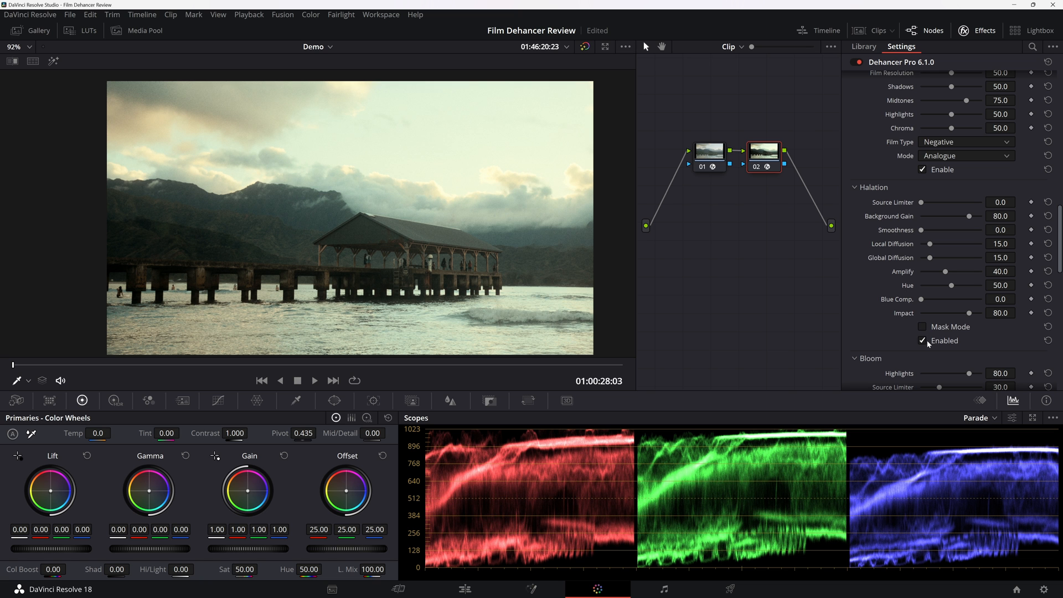
scroll(482, 314, down, 2)
scroll(482, 313, up, 6)
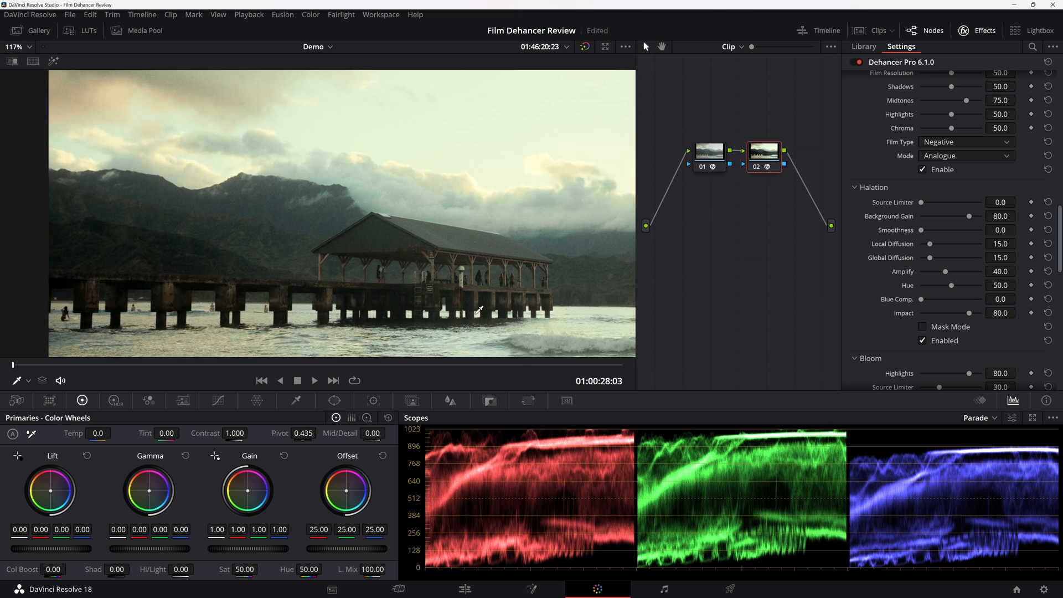
drag(366, 223, 458, 196)
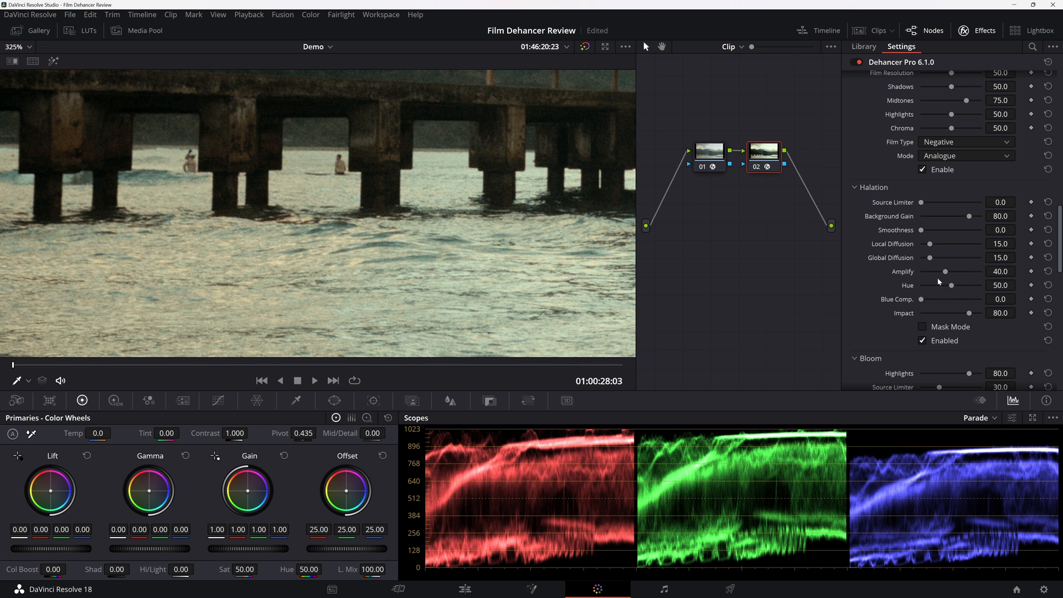
Try a different Halation Amplify, reset it, and set Local Diffusion to 47.7 and Global Diffusion to 43.1.
drag(948, 277, 984, 281)
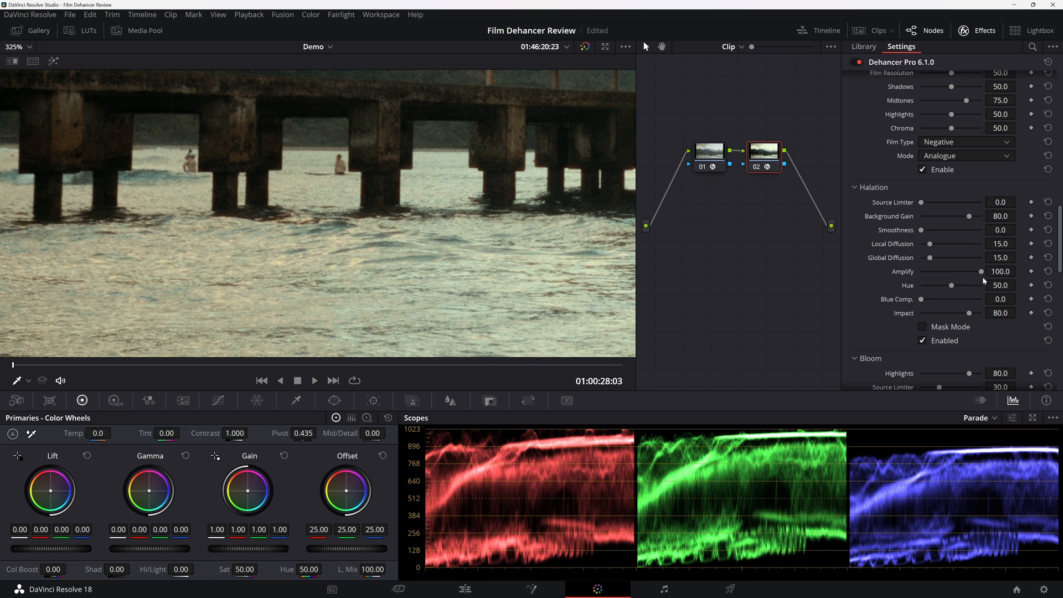
click(1047, 271)
drag(929, 257, 952, 252)
Examine the halation around the pier's pillars and roof up close and across the whole frame.
scroll(533, 227, up, 3)
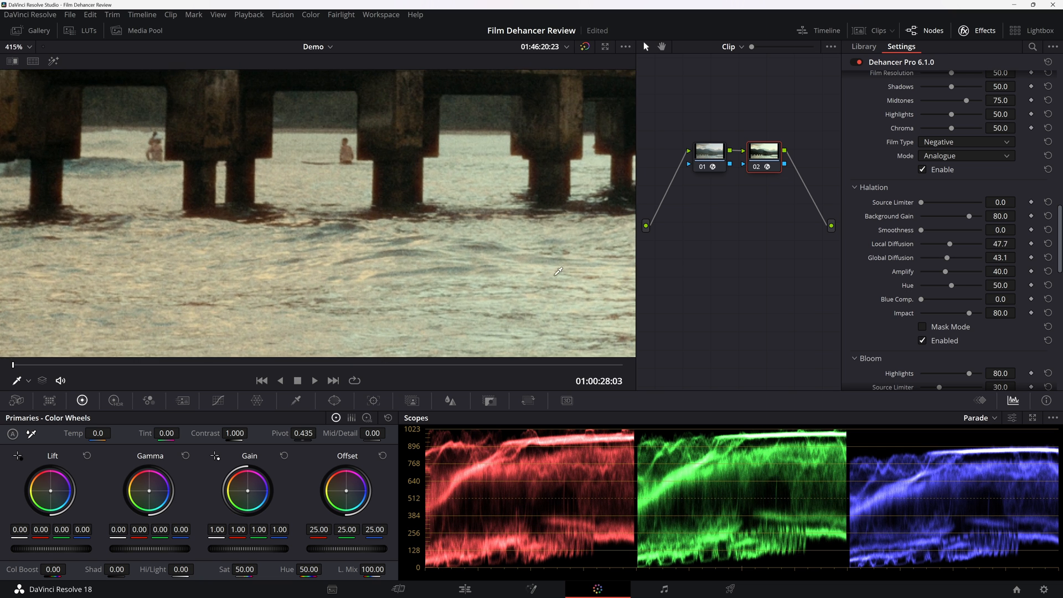
drag(533, 227, 512, 284)
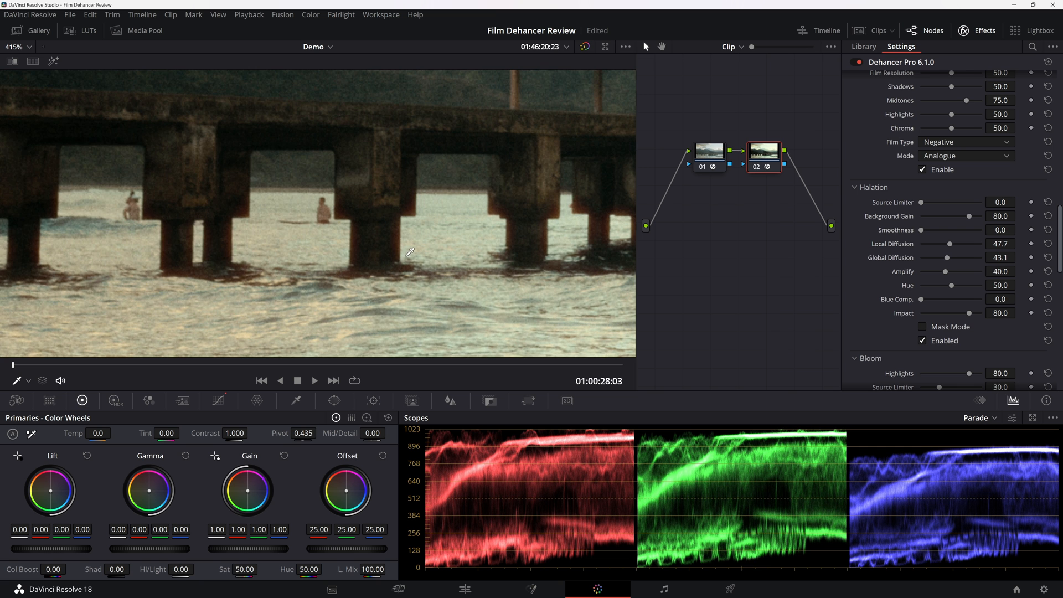
click(412, 249)
drag(462, 223, 68, 221)
drag(614, 177, 260, 223)
scroll(428, 204, up, 2)
scroll(431, 200, down, 10)
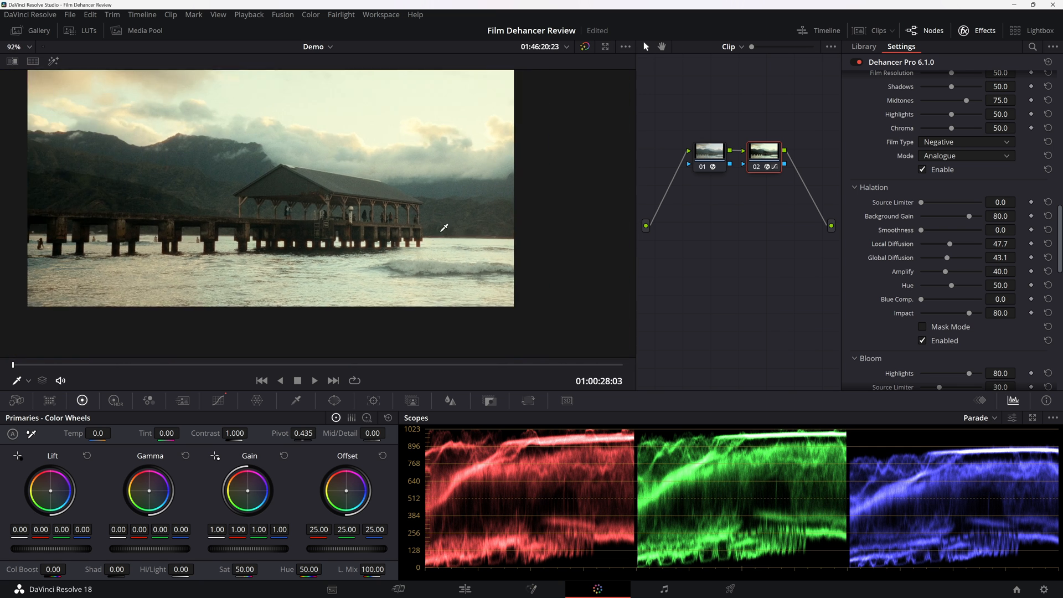
scroll(497, 268, up, 1)
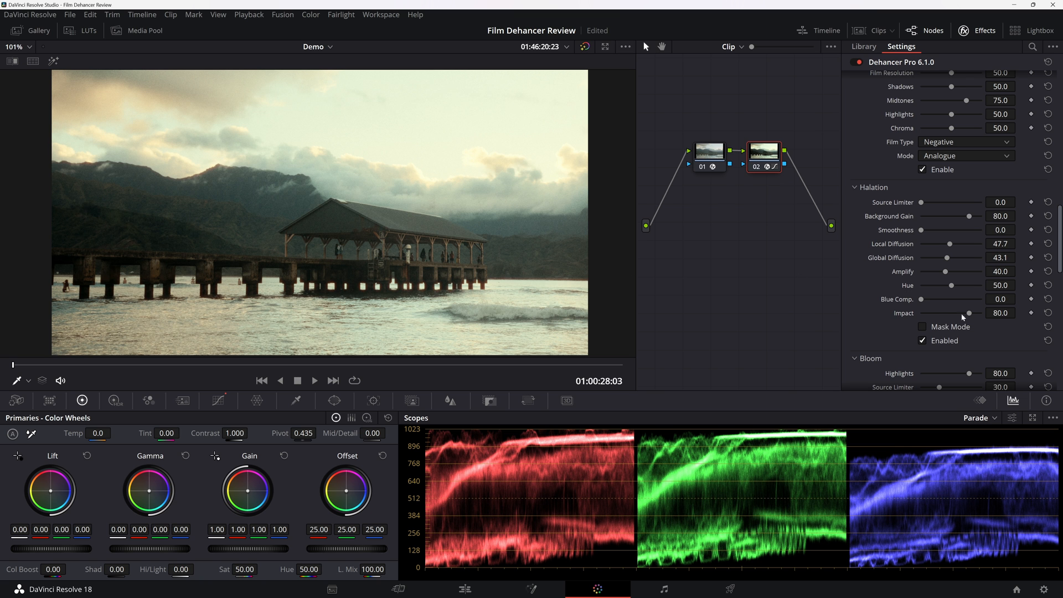
Set the Halation Impact to 43.1 and enlarge the viewer to review the pier shot.
drag(963, 315, 947, 310)
key(alt+f)
scroll(633, 310, down, 1)
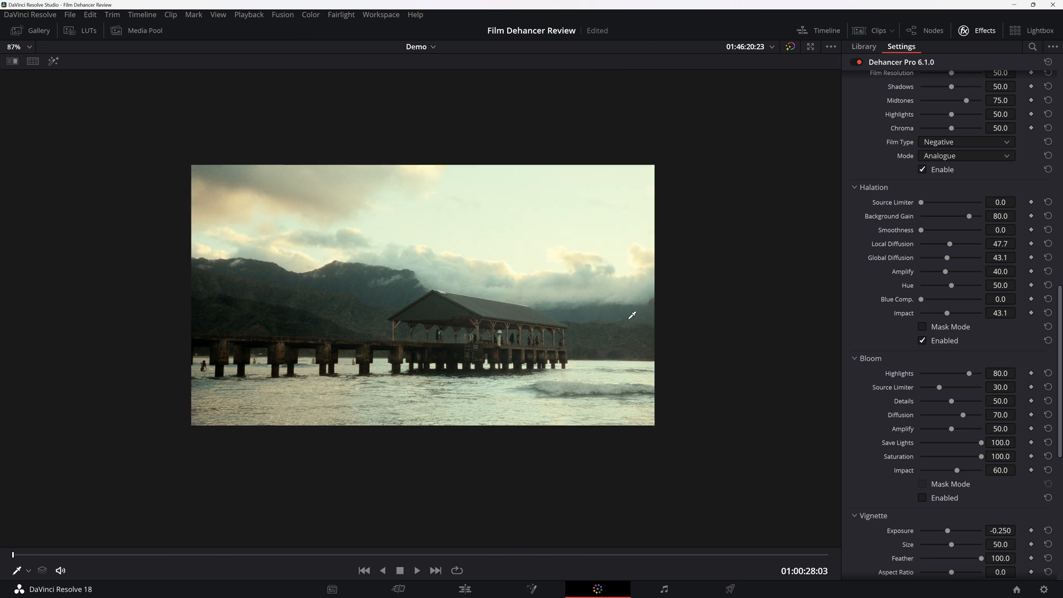
Try Bloom on the pier clip, comparing the full shot with and without it.
scroll(624, 313, up, 5)
scroll(620, 319, down, 1)
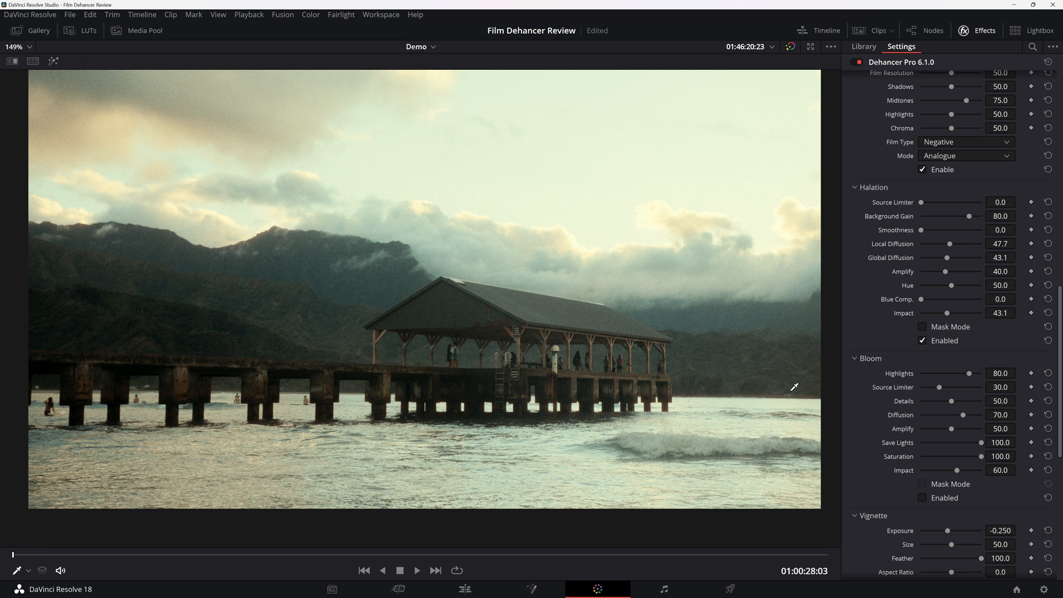
scroll(876, 411, down, 1)
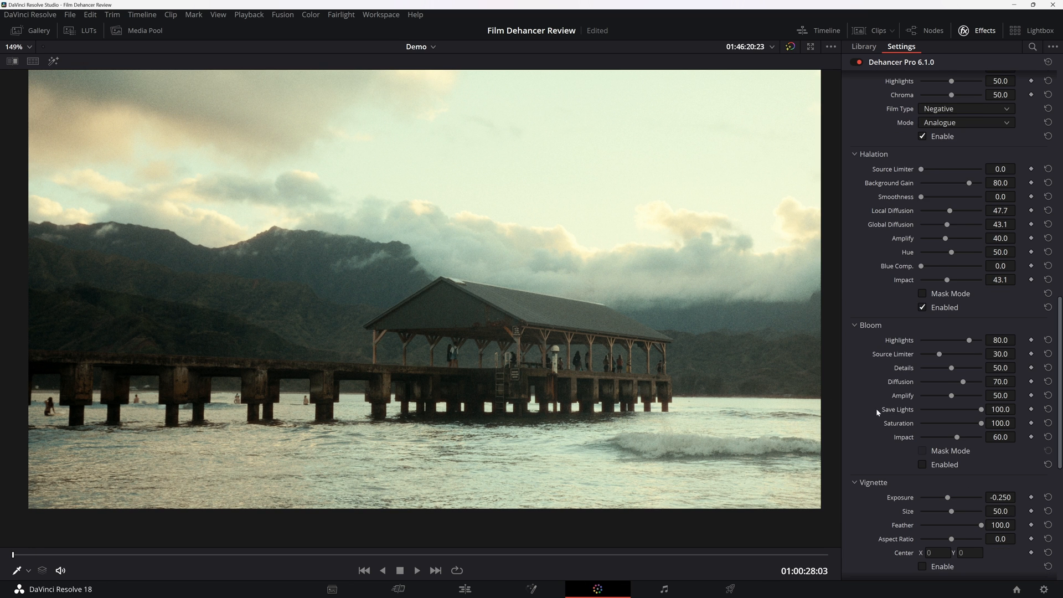
click(928, 464)
click(928, 464)
click(927, 464)
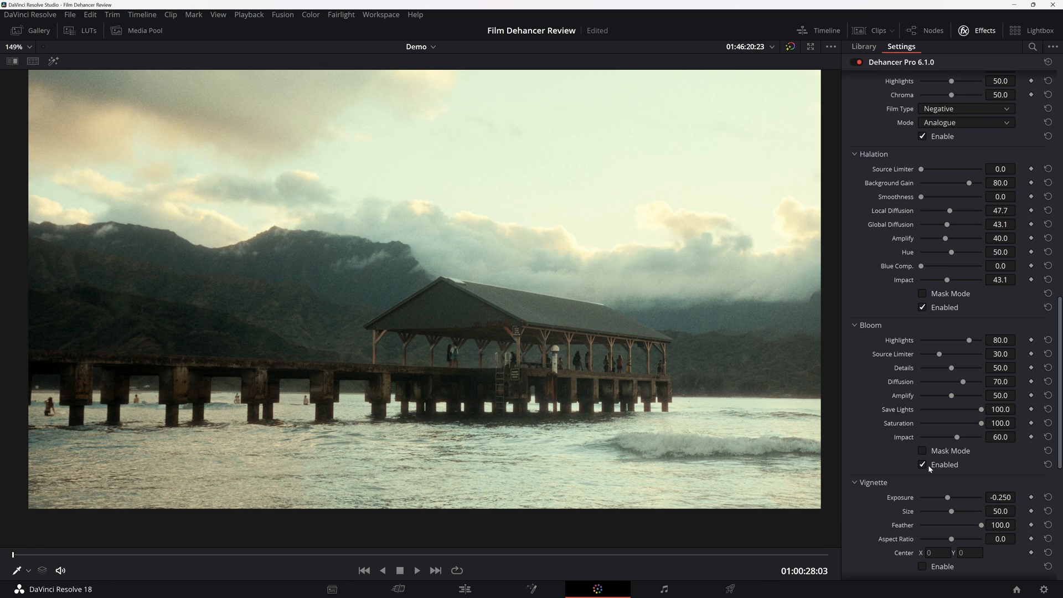
click(928, 463)
scroll(871, 459, down, 5)
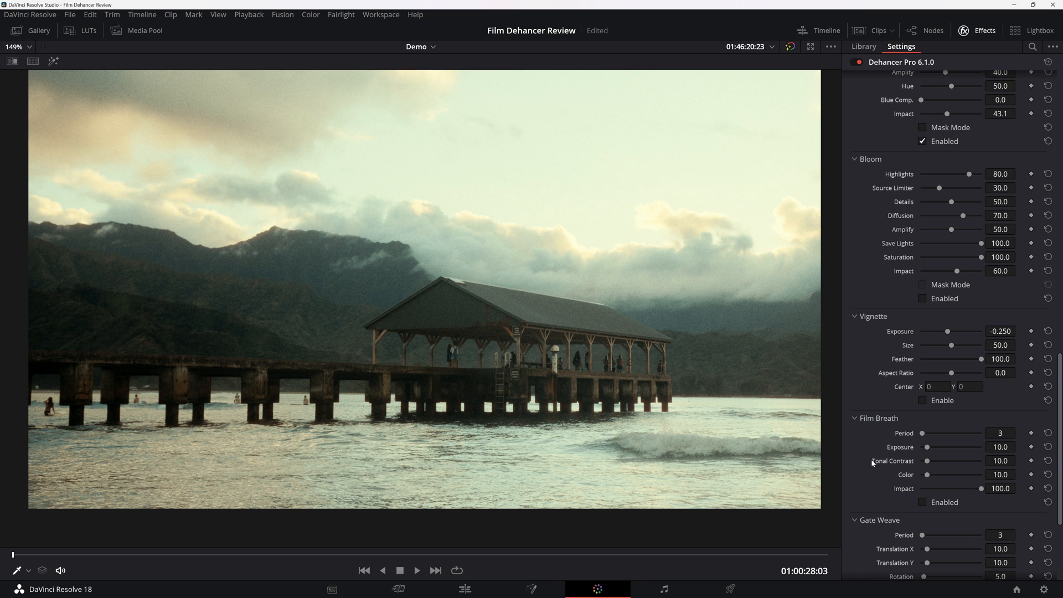
Enable the Vignette on the pier clip, comparing the shot with and without it.
click(922, 400)
click(922, 400)
scroll(886, 466, down, 1)
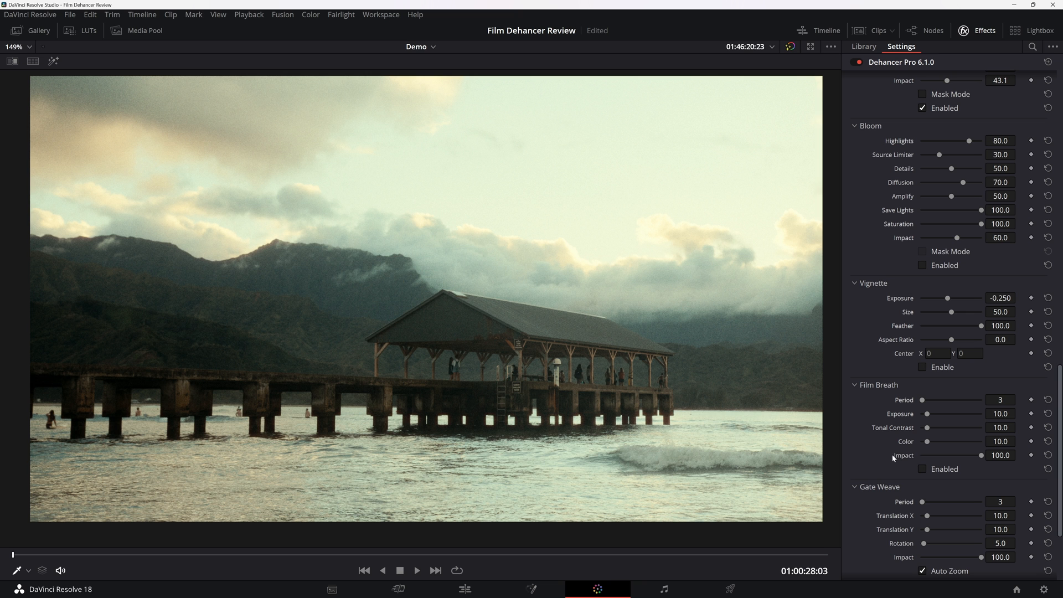
click(932, 370)
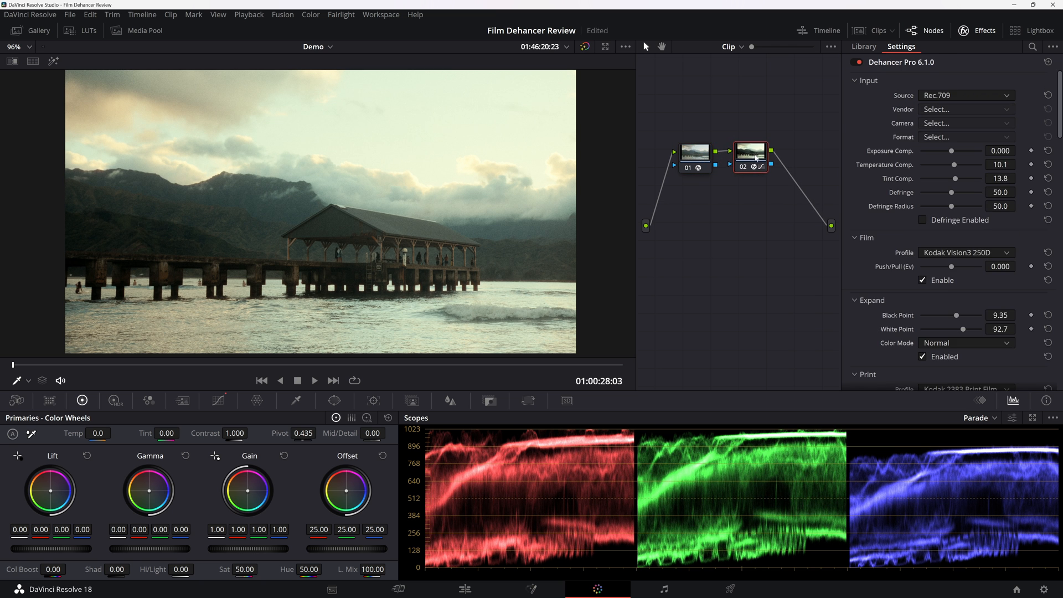
Insert a serial node between the pier clip's color space transform and Dehancer nodes and set its Saturation to 69.20.
key(shift+s)
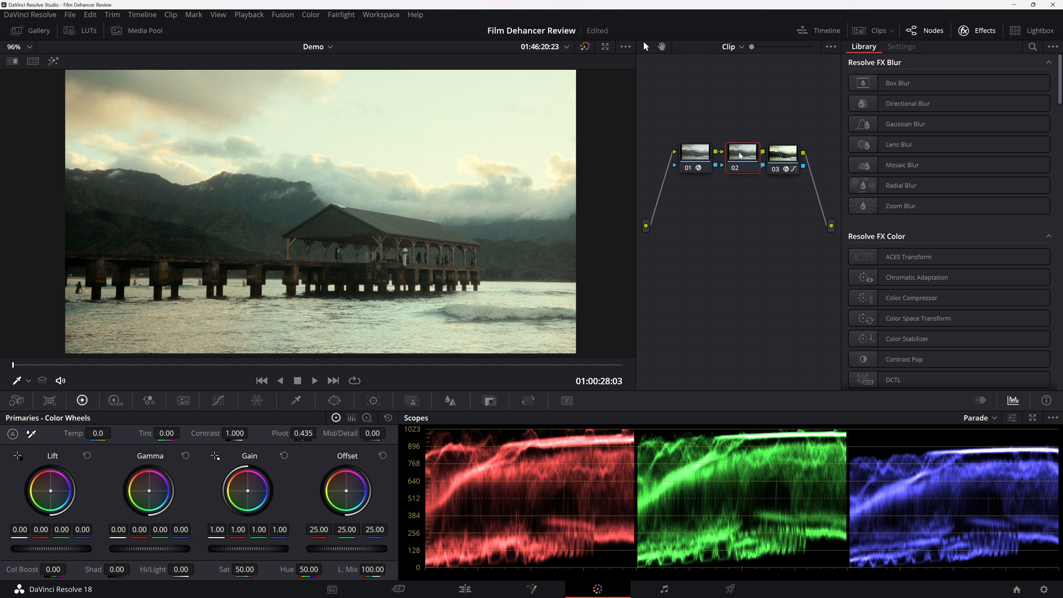
drag(239, 565, 292, 565)
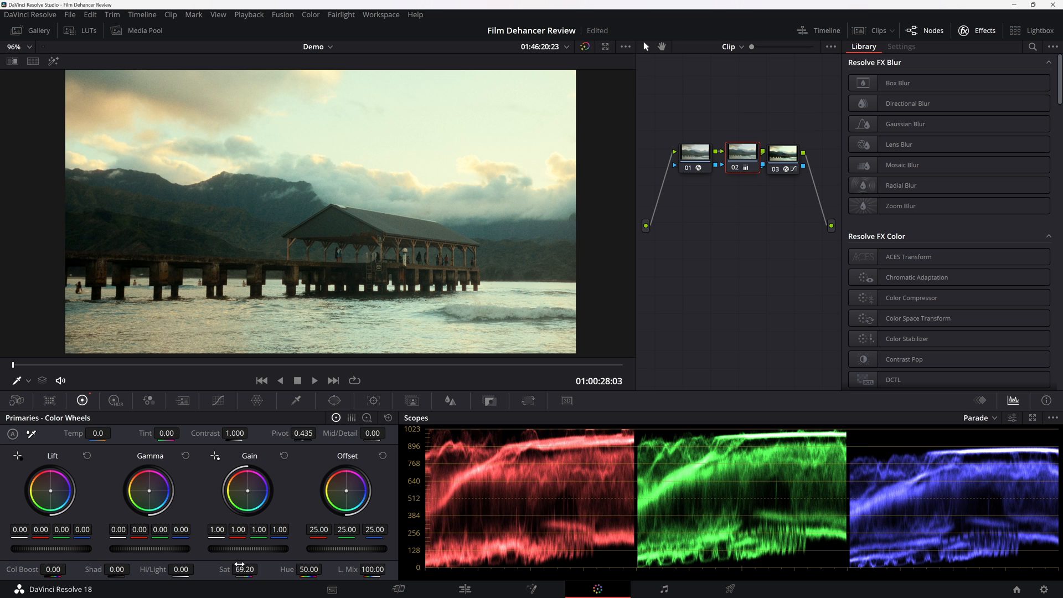
scroll(427, 268, down, 1)
scroll(427, 268, up, 1)
Play the pier clip repeatedly in an enlarged viewer and compare it with the grade bypassed.
key(alt+f)
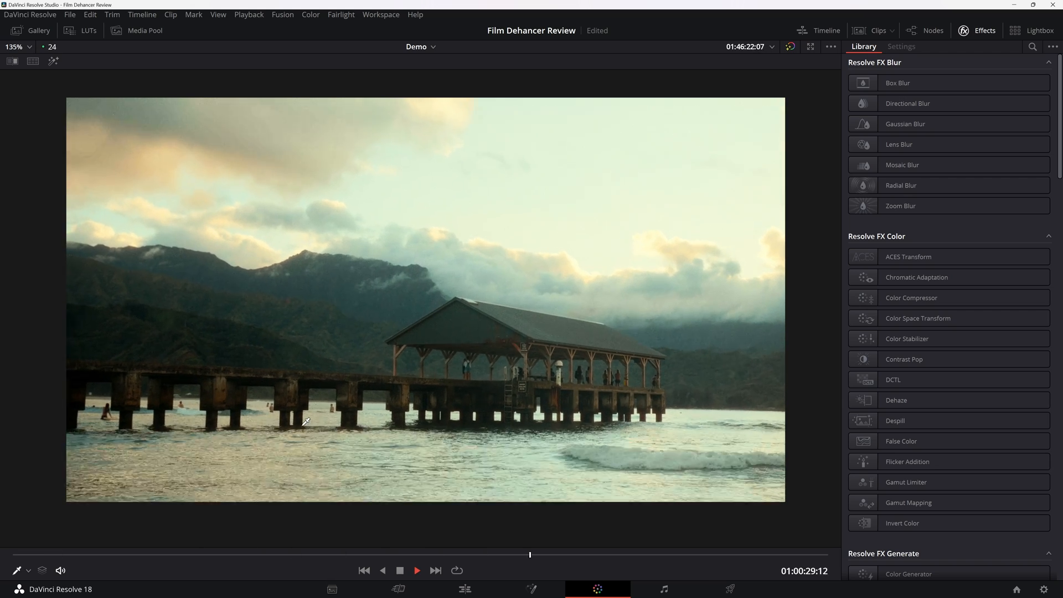
click(54, 554)
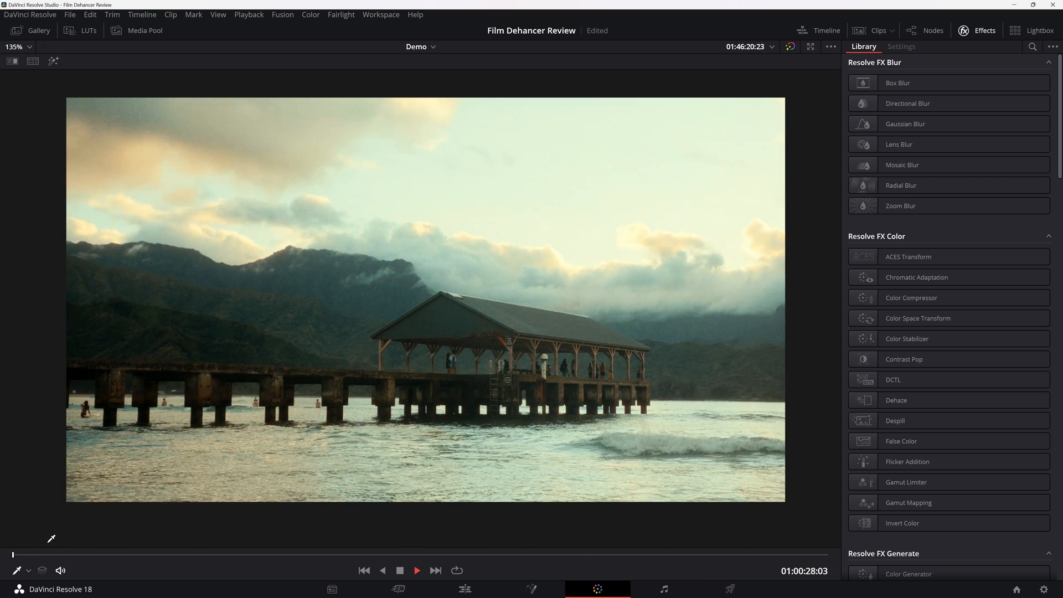
key(space)
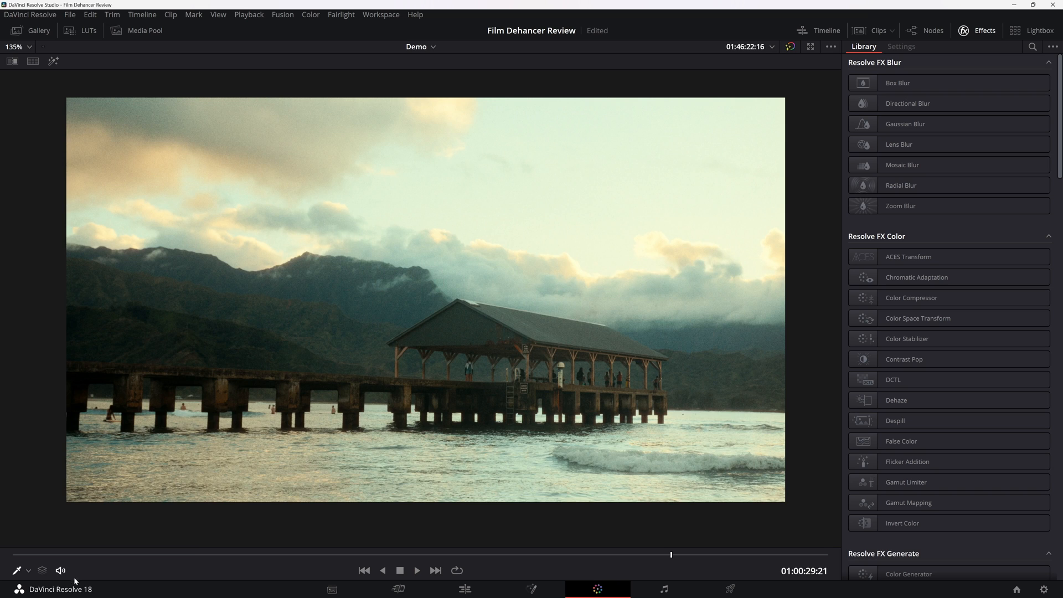
click(81, 554)
key(space)
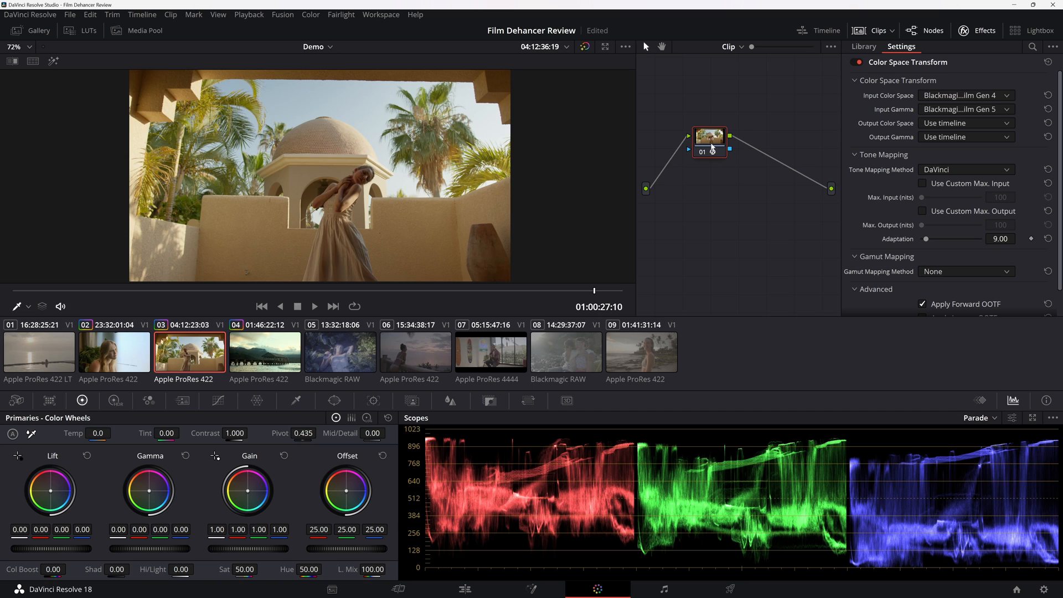
key(shift+d)
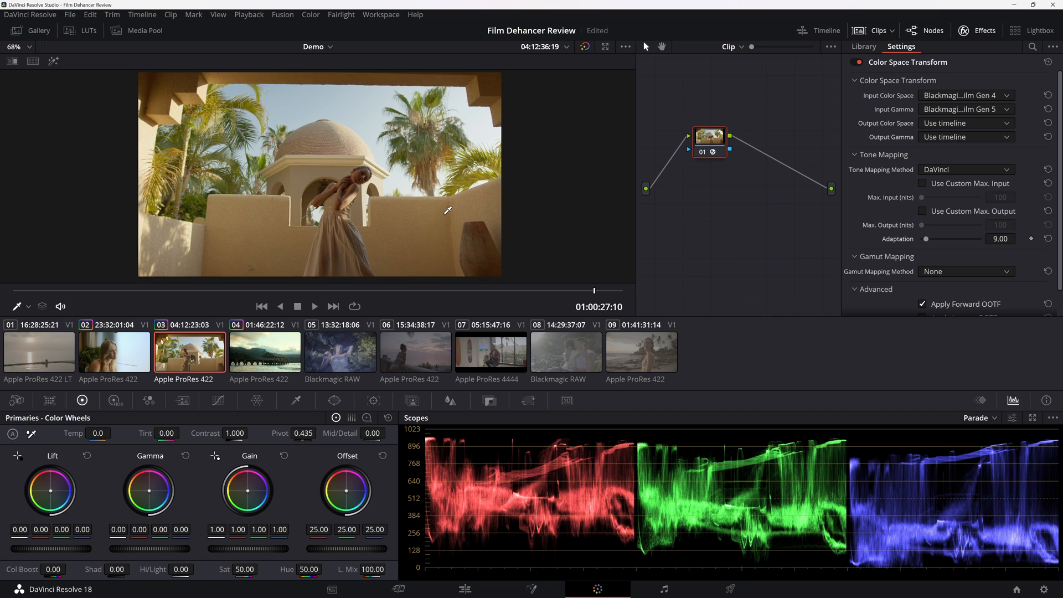
Apply Dehancer Pro to a new serial node on the courtyard clip and enlarge the viewer with the effect settings open.
key(shift+d)
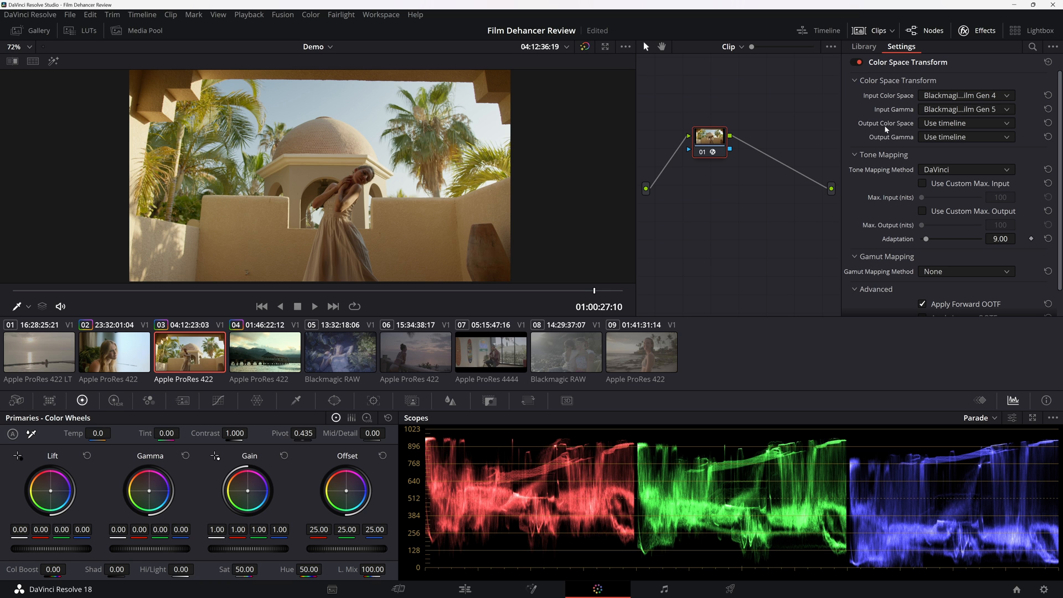
key(alt+s)
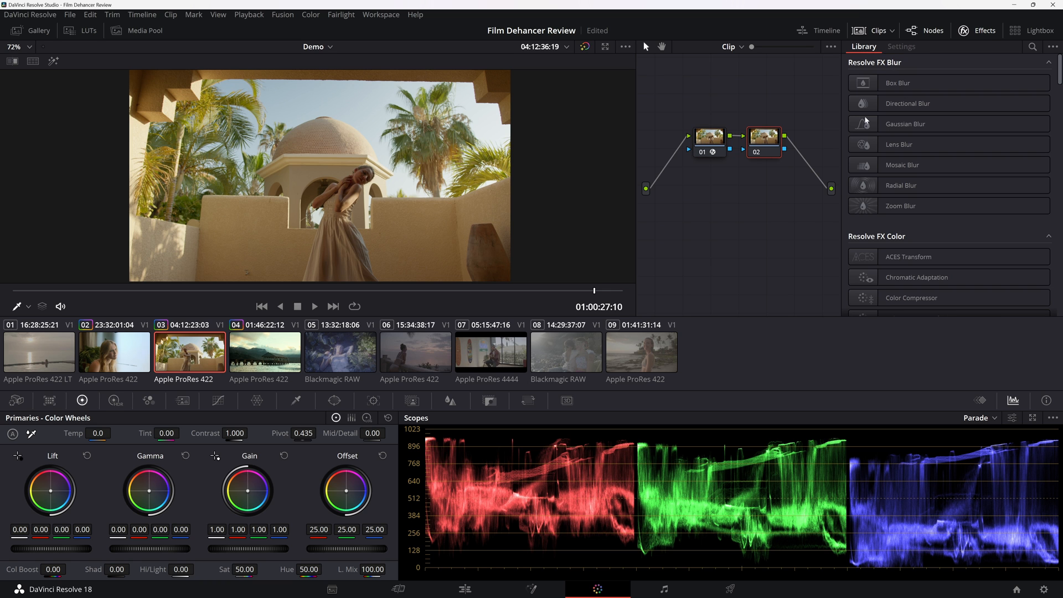
drag(1059, 78, 1046, 400)
drag(914, 304, 763, 141)
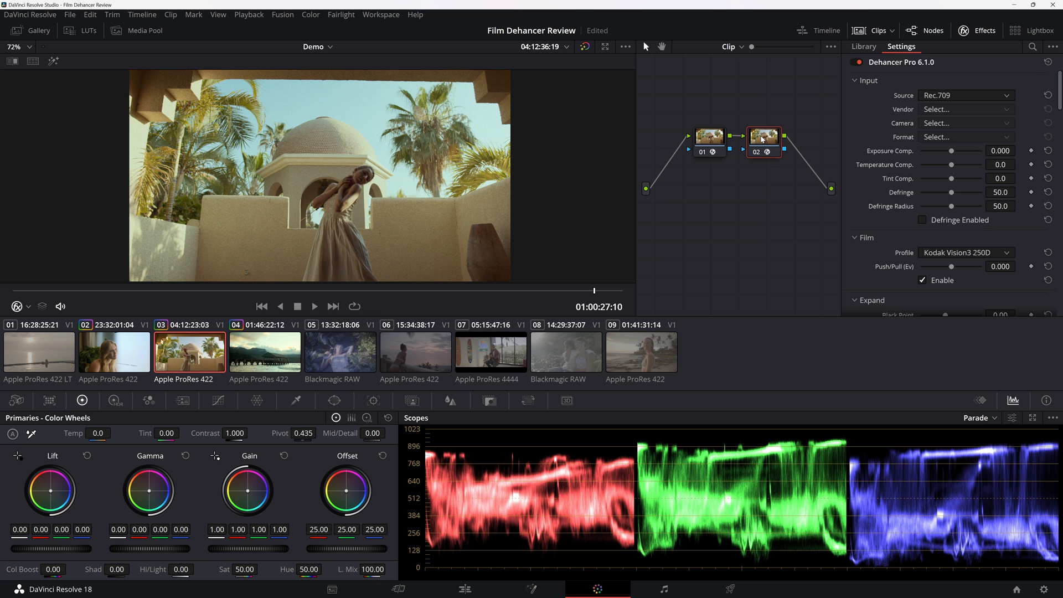
click(602, 46)
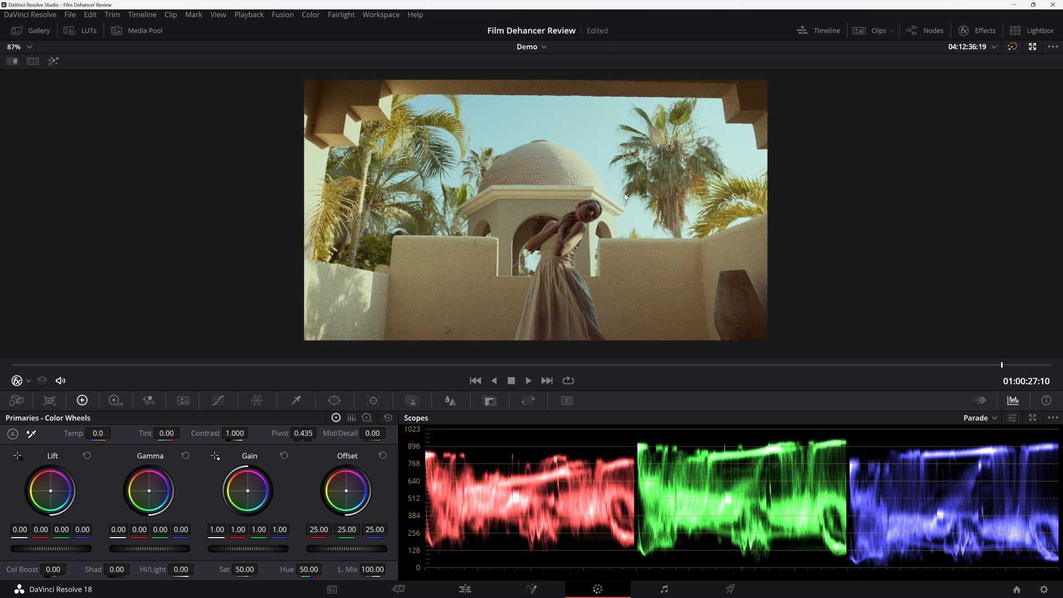
scroll(625, 197, up, 1)
click(986, 31)
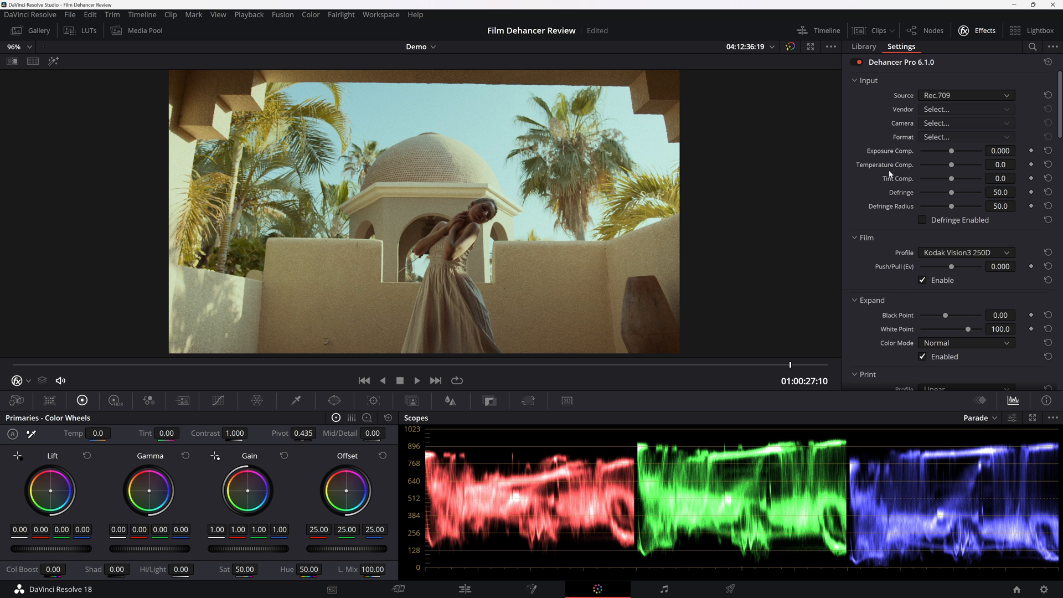
Try the Kodak Portra 400, Kodak Portra 160 and Kodak Gold 200 film profiles on the courtyard clip.
scroll(879, 198, down, 1)
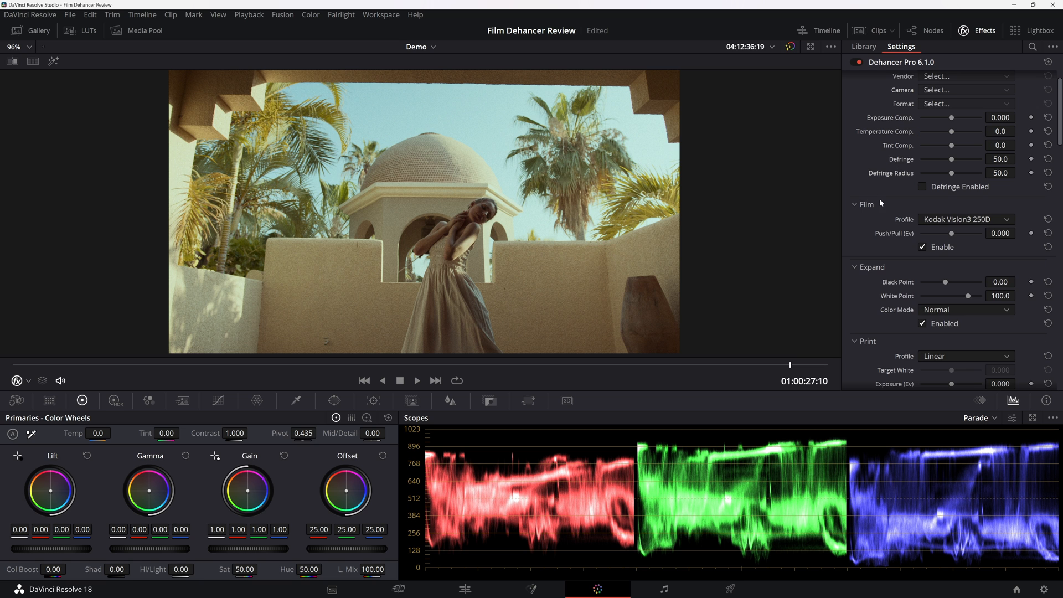
click(964, 222)
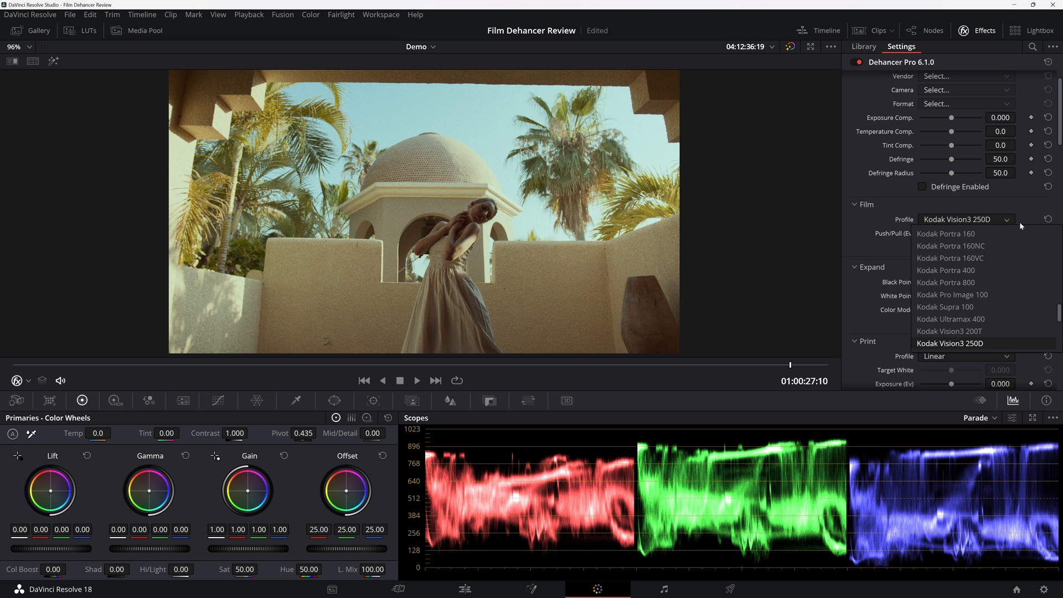
click(995, 269)
click(986, 220)
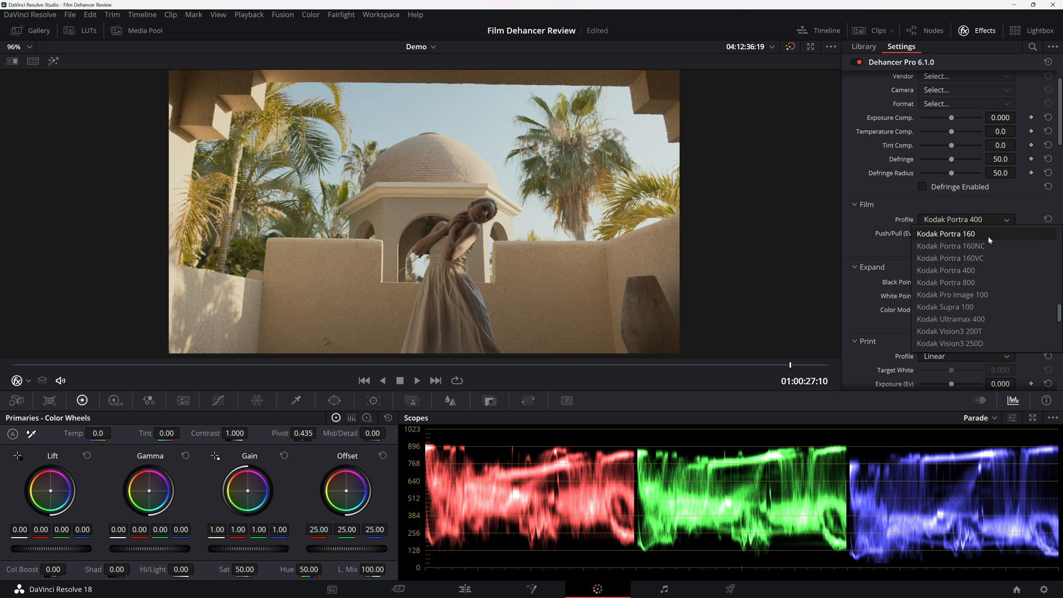
click(987, 236)
click(968, 221)
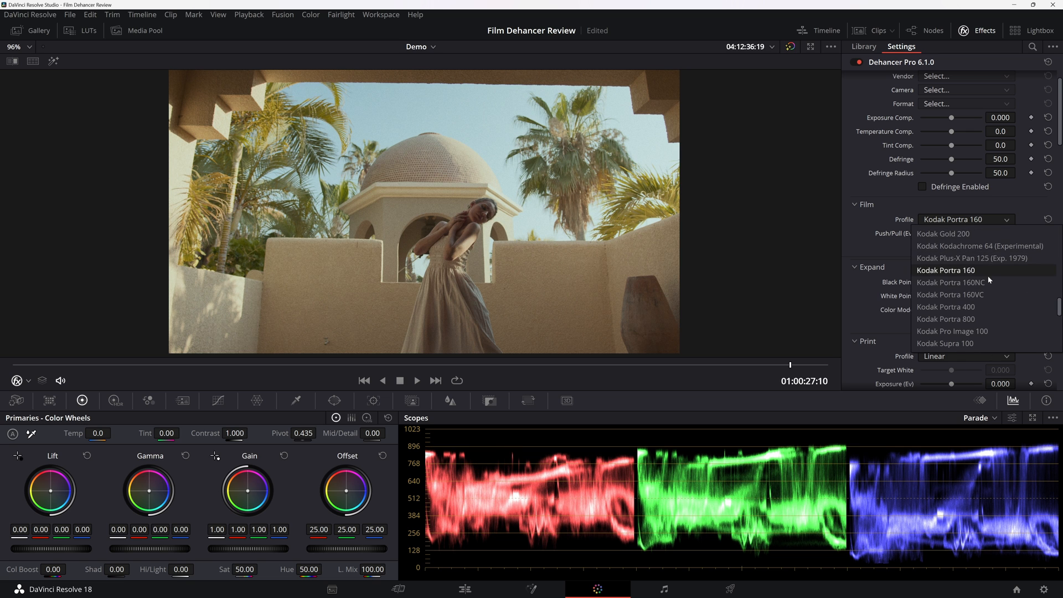
click(986, 271)
click(977, 220)
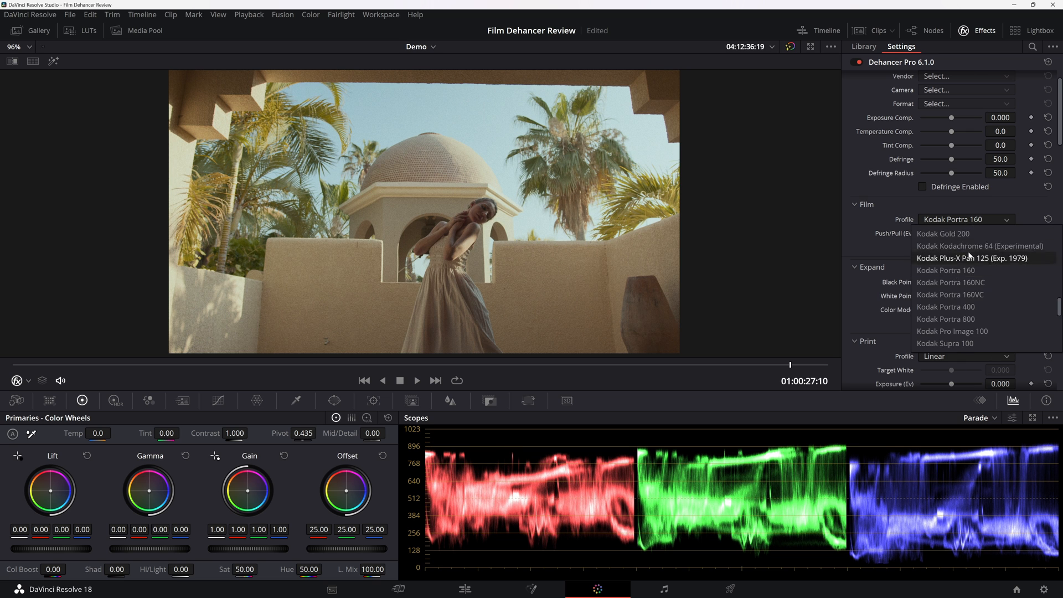
click(971, 308)
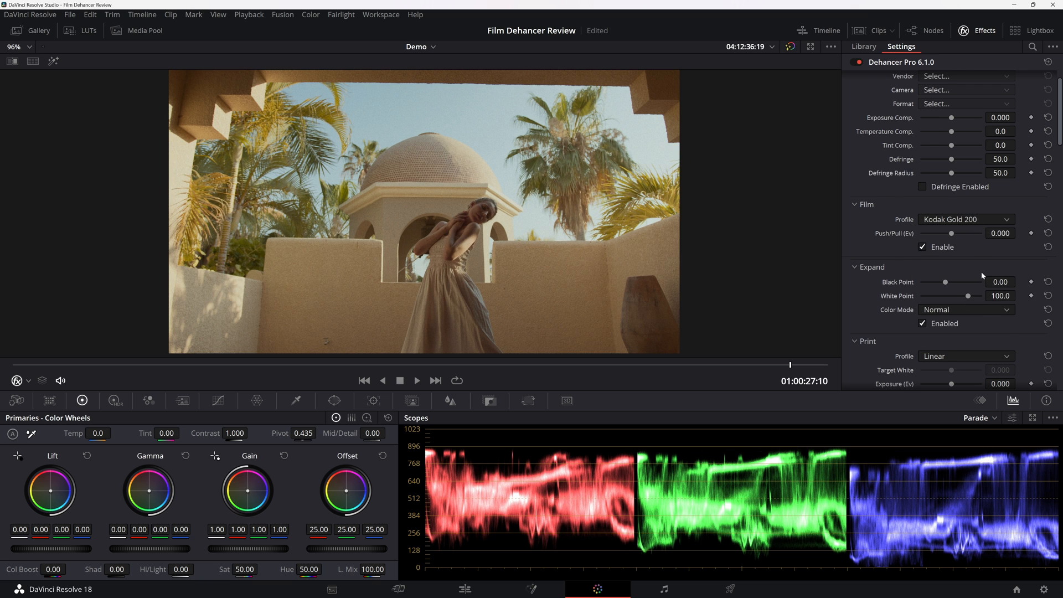
Try the Cinestill 50D, Agfa Agfacolor 100, Kodak Vision3 500T and Rollei CN200 film profiles on the courtyard clip.
scroll(980, 271, up, 1)
click(974, 253)
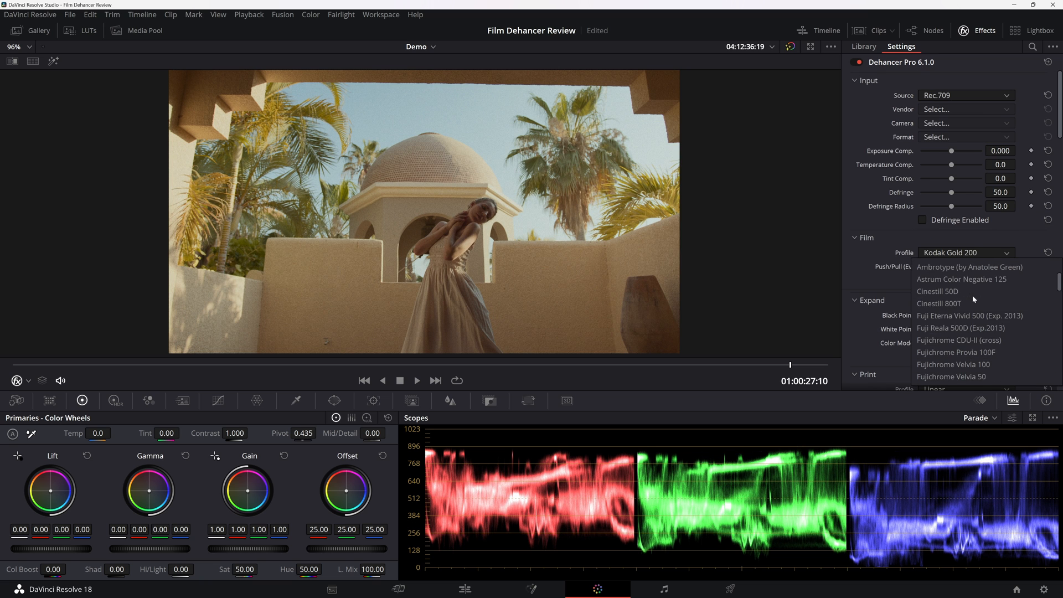
click(979, 293)
click(974, 253)
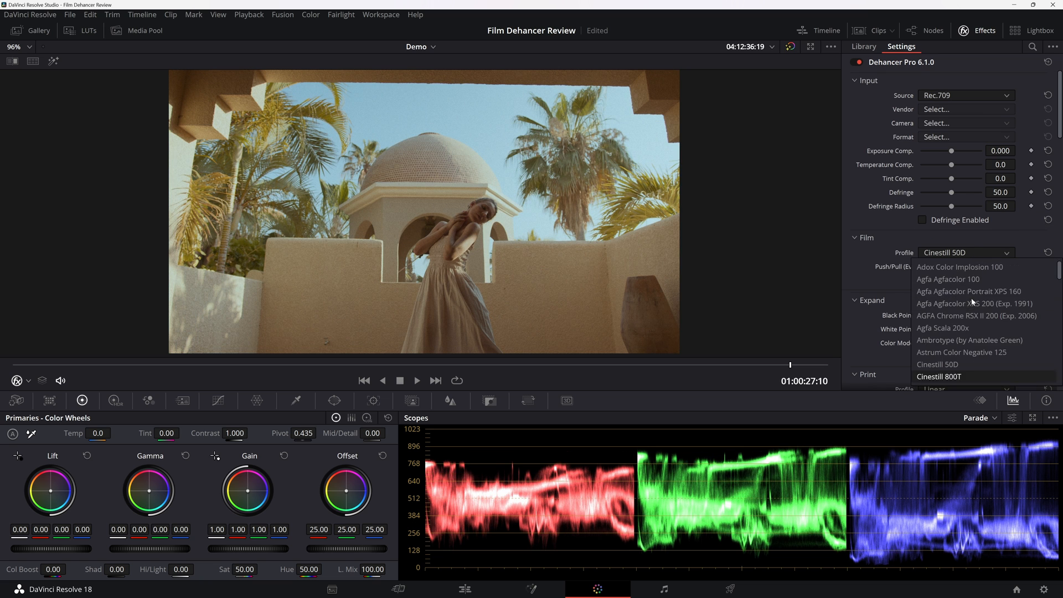
click(972, 279)
click(966, 253)
scroll(966, 310, down, 10)
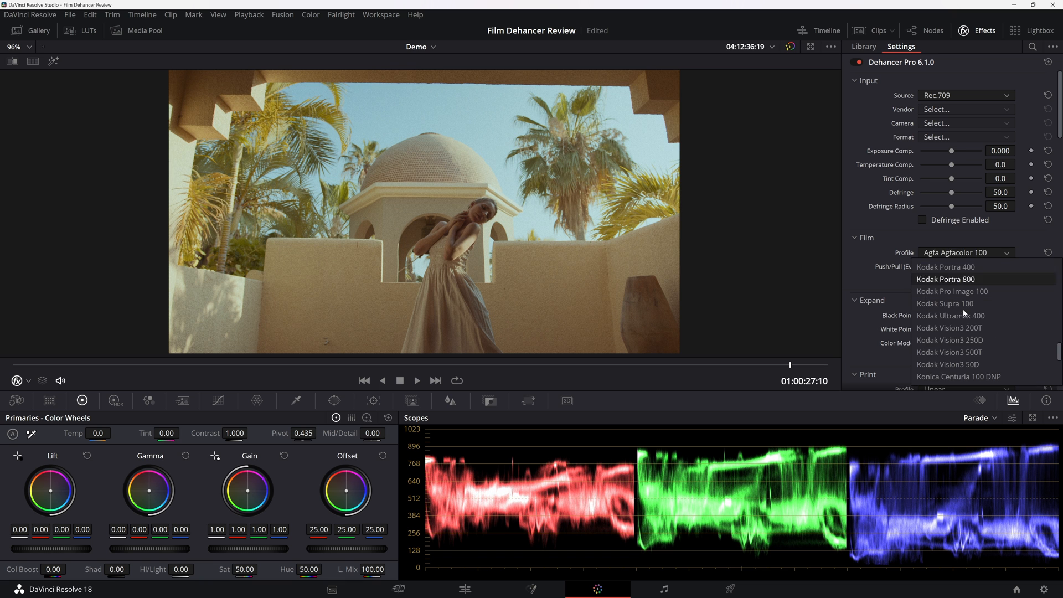
click(972, 352)
click(993, 255)
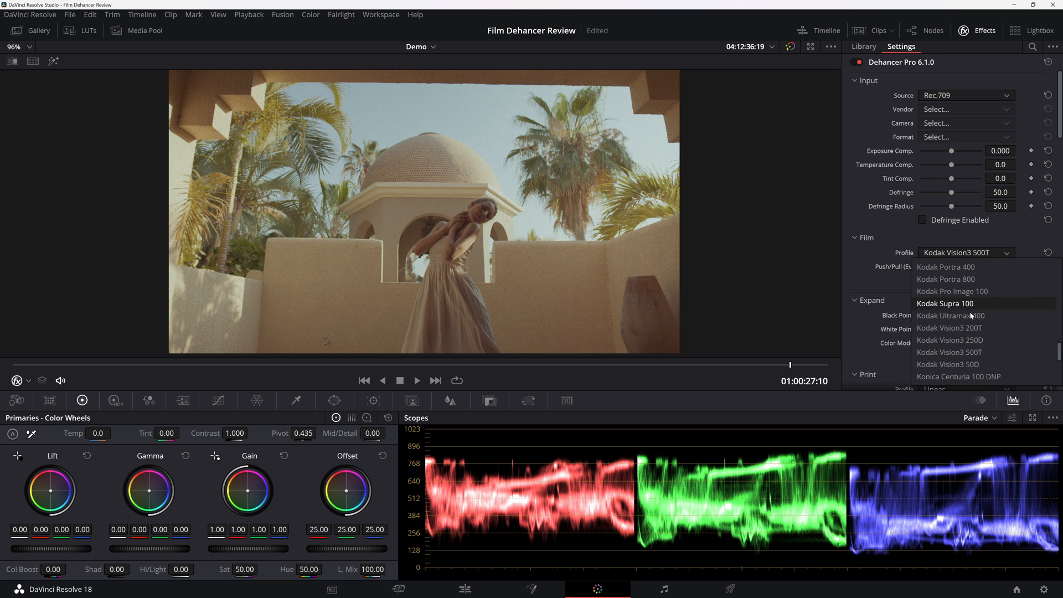
click(973, 374)
Set the film profile to Kodak Portra 160 with a Push/Pull of 1.266 and adjust the exposure compensation.
click(974, 252)
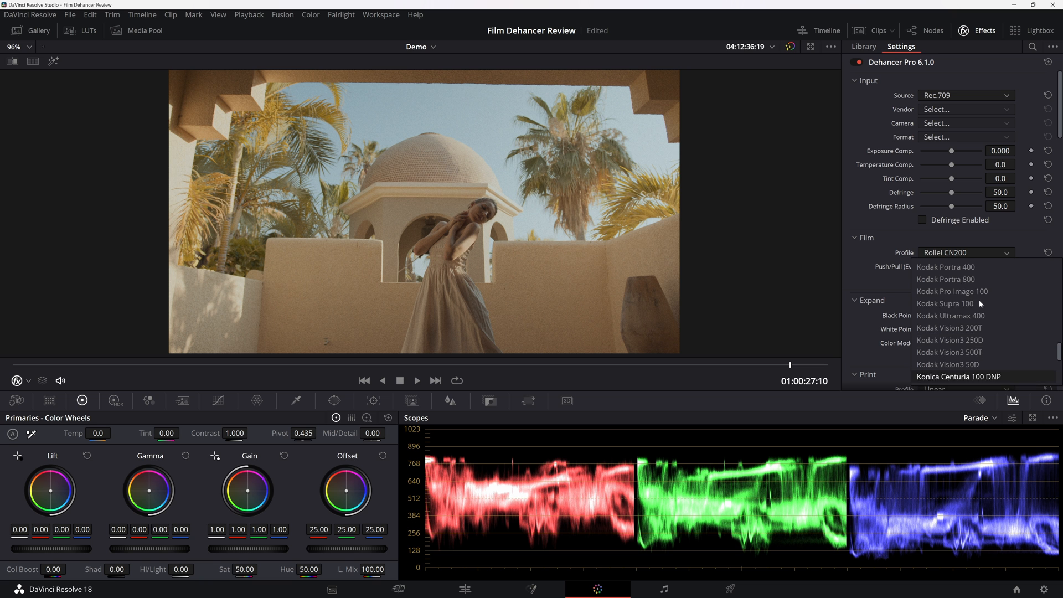
scroll(979, 293, up, 3)
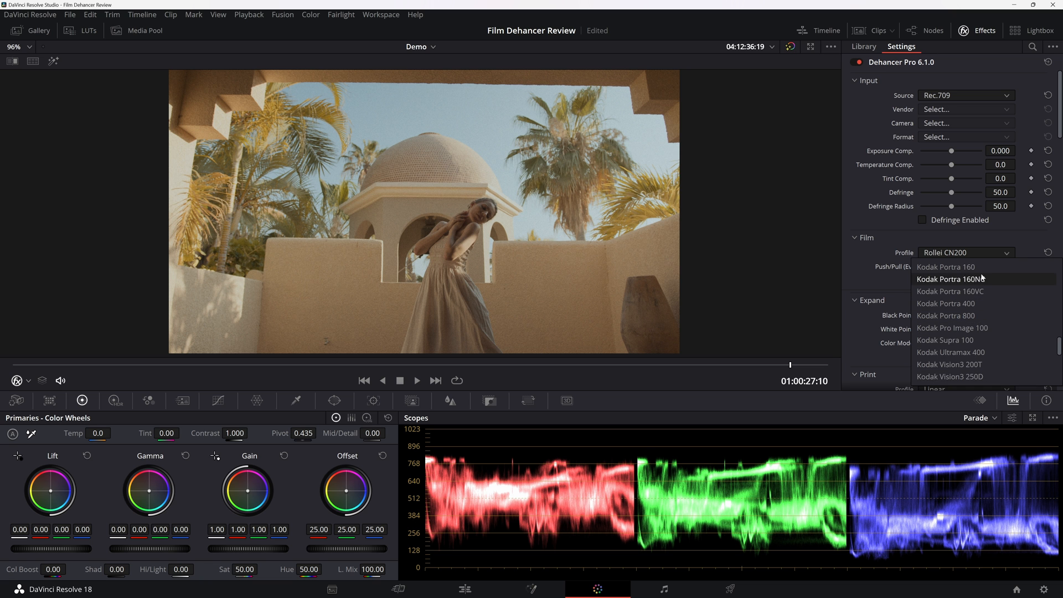
click(978, 267)
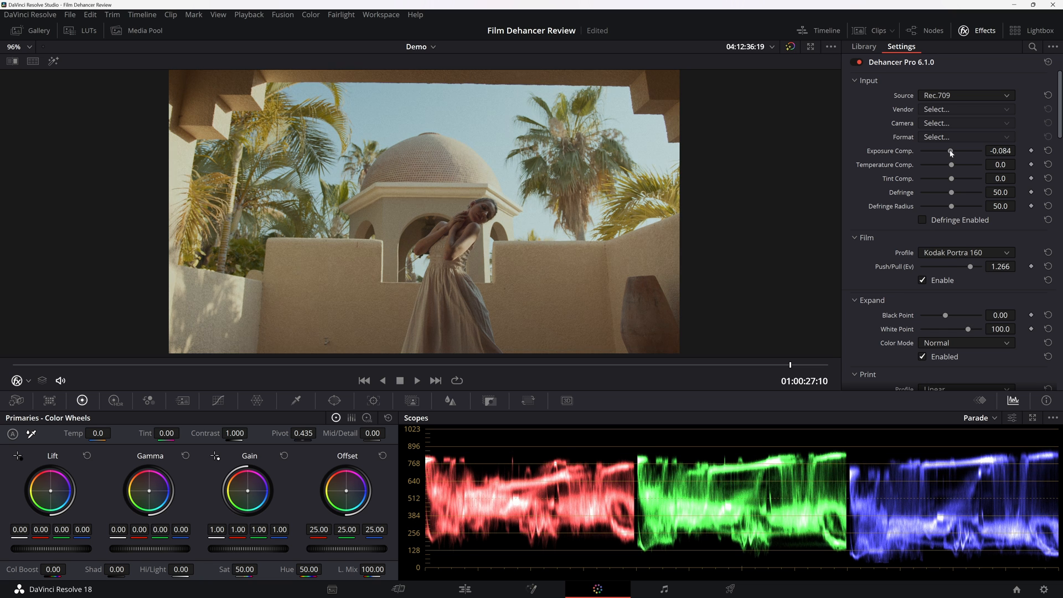
drag(949, 150, 952, 167)
Set Expand's Black Point to 7.07 and White Point to 96.9, and Print's Tonal Contrast to -5.9.
scroll(900, 209, down, 3)
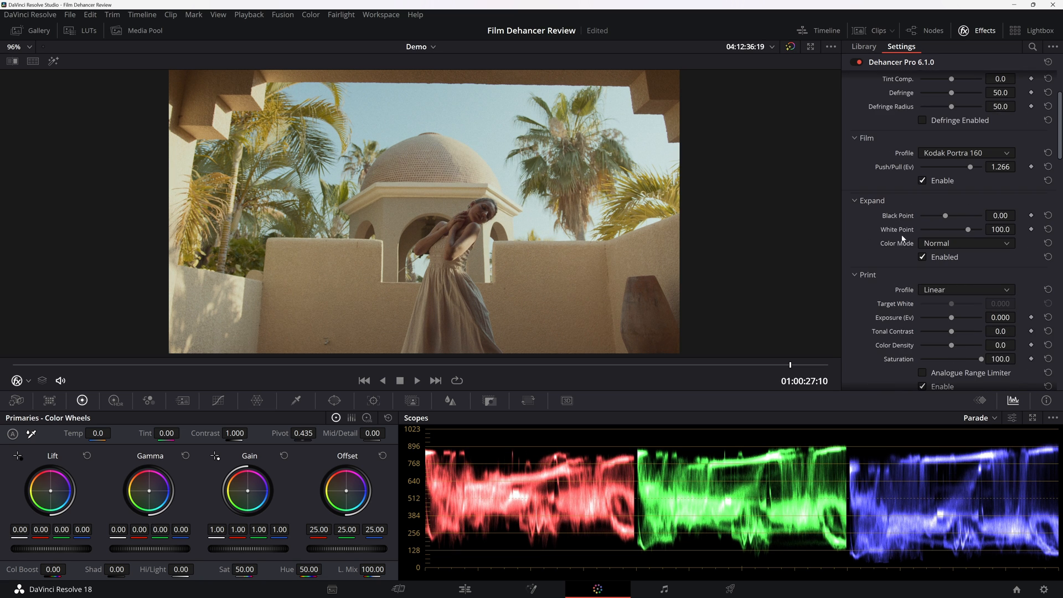
drag(957, 216, 965, 233)
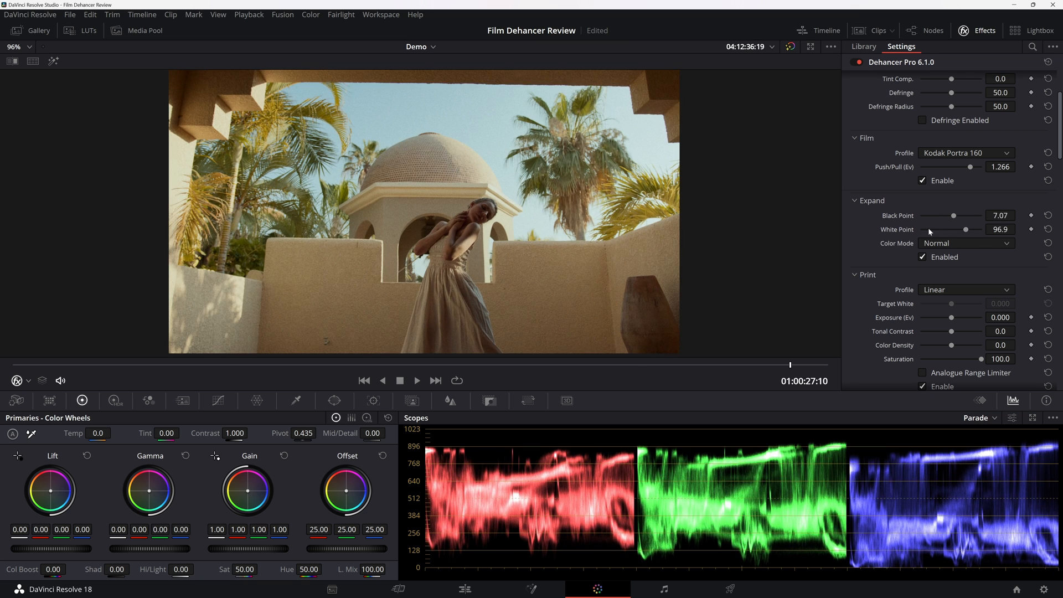
scroll(929, 232, down, 3)
scroll(888, 232, down, 3)
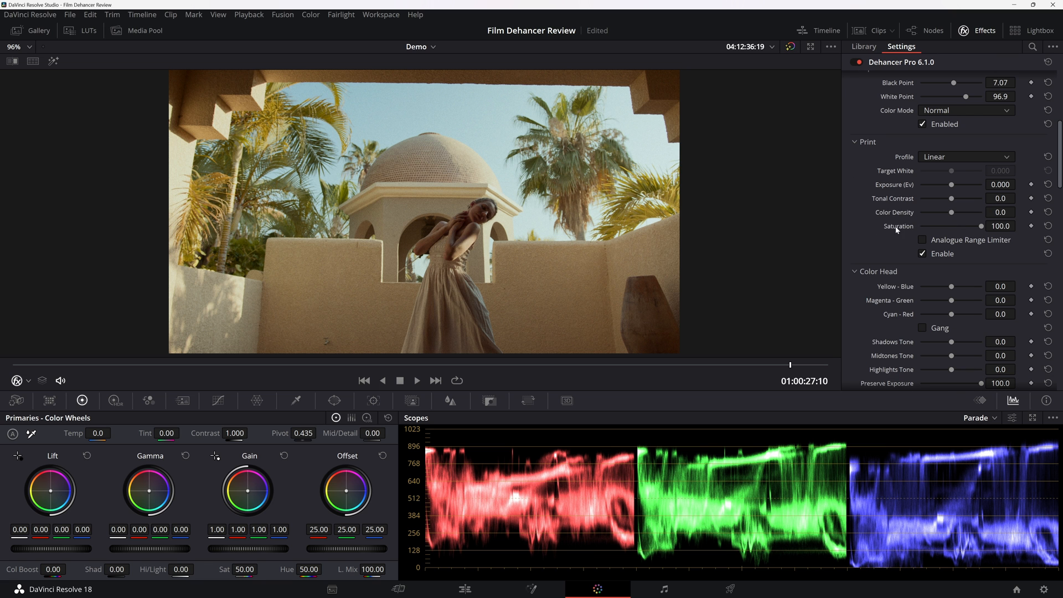
drag(952, 198, 948, 200)
scroll(888, 223, down, 4)
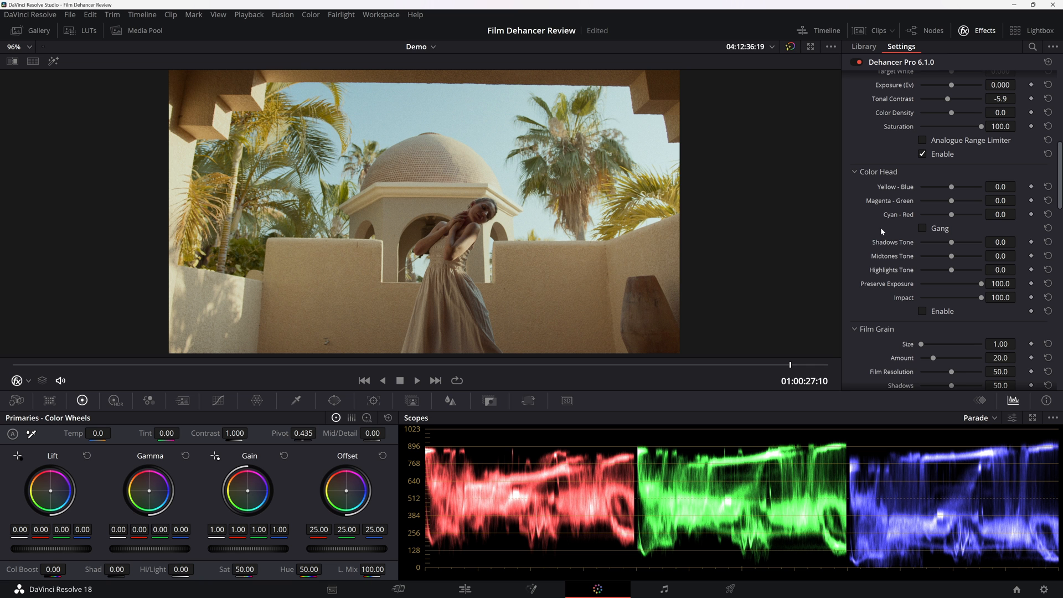
Enable Color Head on the courtyard clip and set Highlights Tone to 30.3, trying and resetting Shadows Tone and Midtones Tone.
click(943, 241)
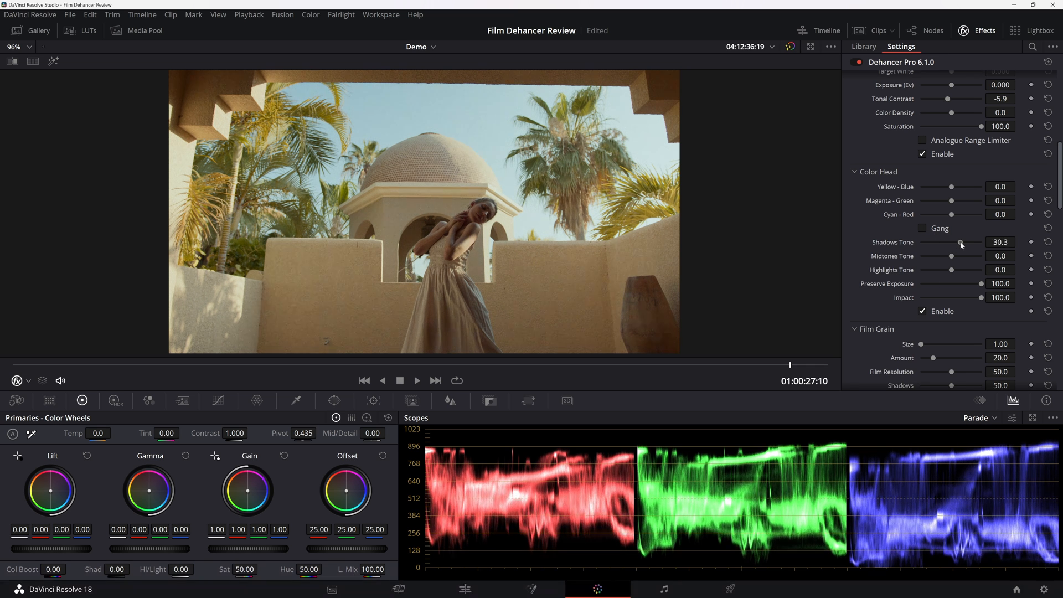
drag(943, 243, 968, 268)
double_click(941, 243)
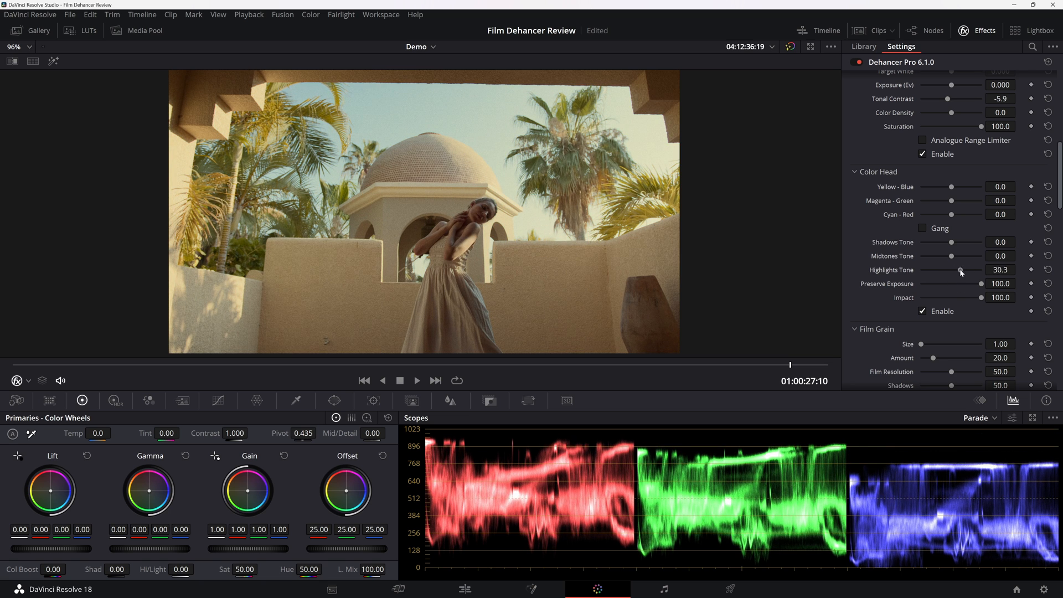
drag(951, 256, 945, 267)
scroll(668, 240, down, 2)
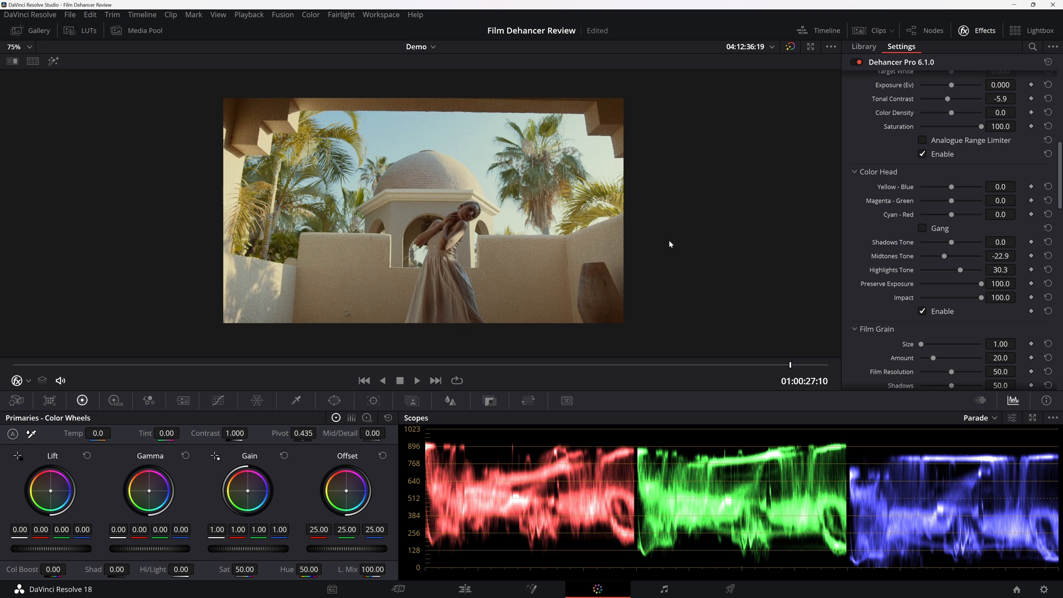
scroll(669, 240, up, 1)
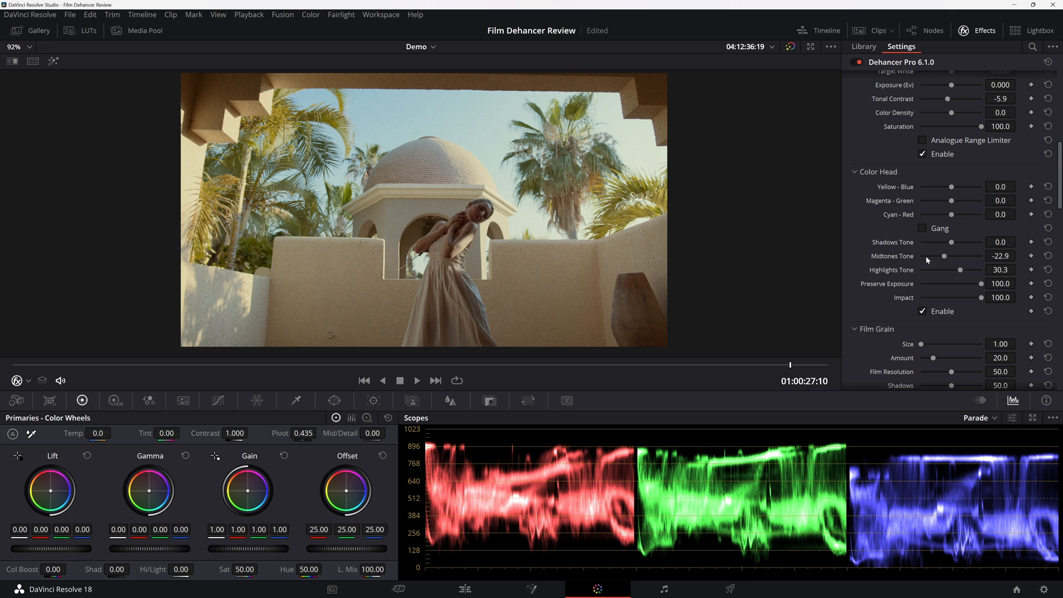
click(1048, 256)
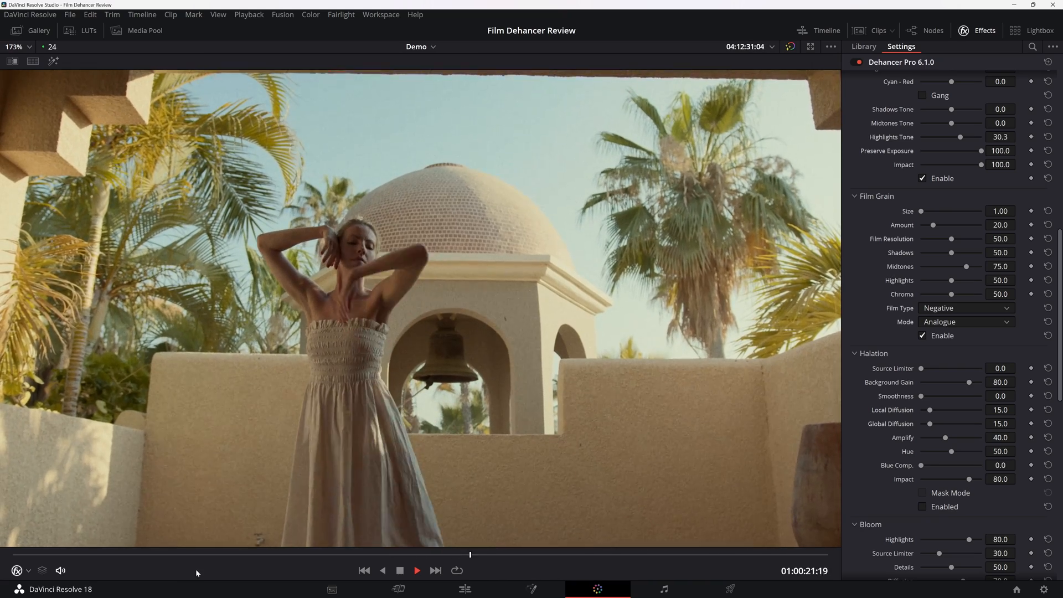
Return the courtyard clip to its start and enable Bloom with Highlights 100, Source Limiter 0, Details 88.1 and Amplify 100.
key(space)
drag(92, 555, 13, 555)
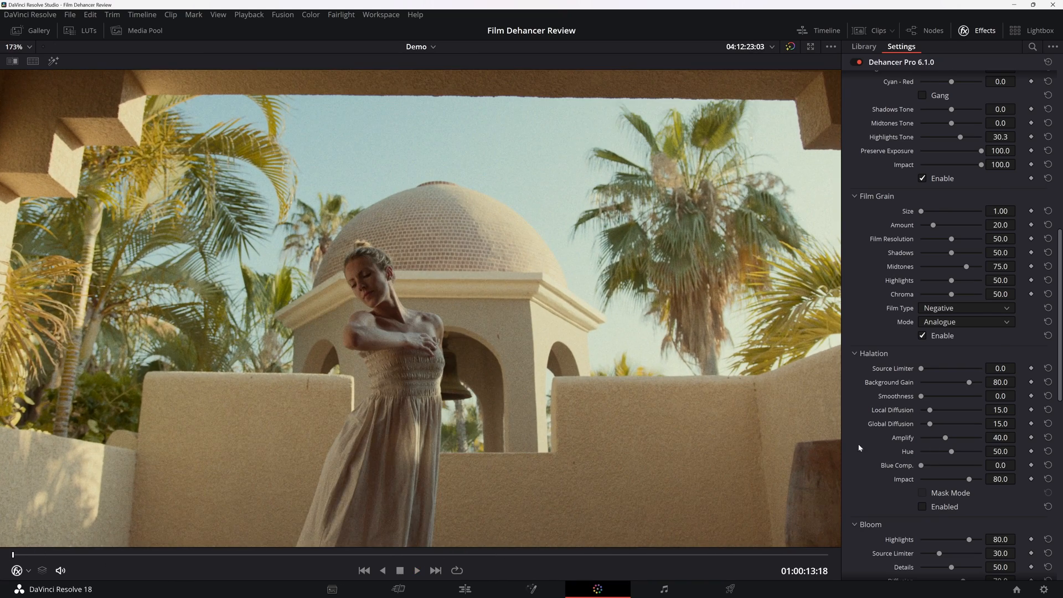
scroll(859, 447, down, 3)
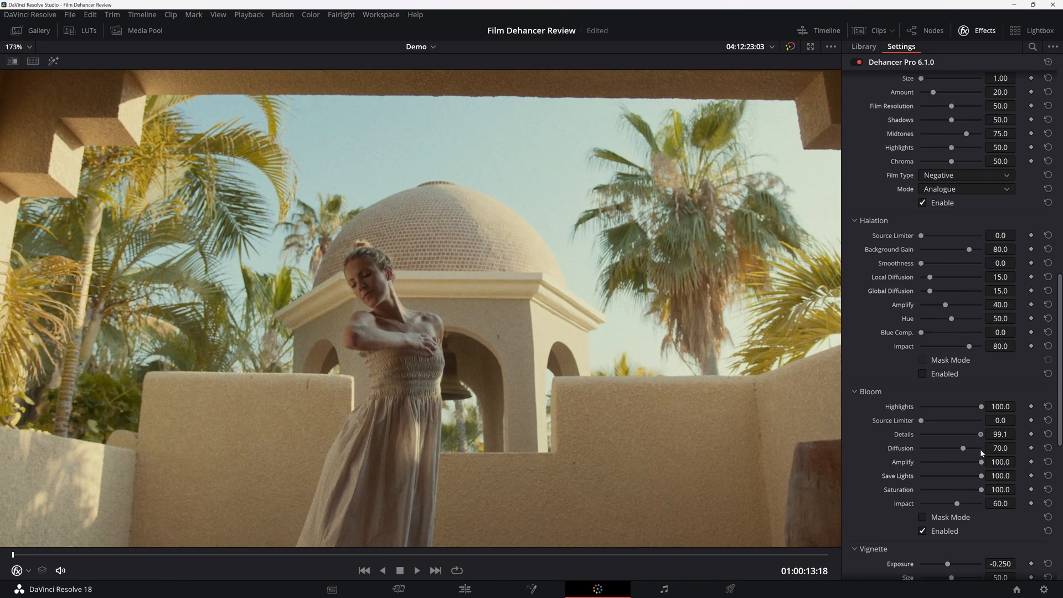
drag(979, 450, 974, 451)
Toggle Bloom off and on to compare the courtyard shot with and without it.
click(922, 531)
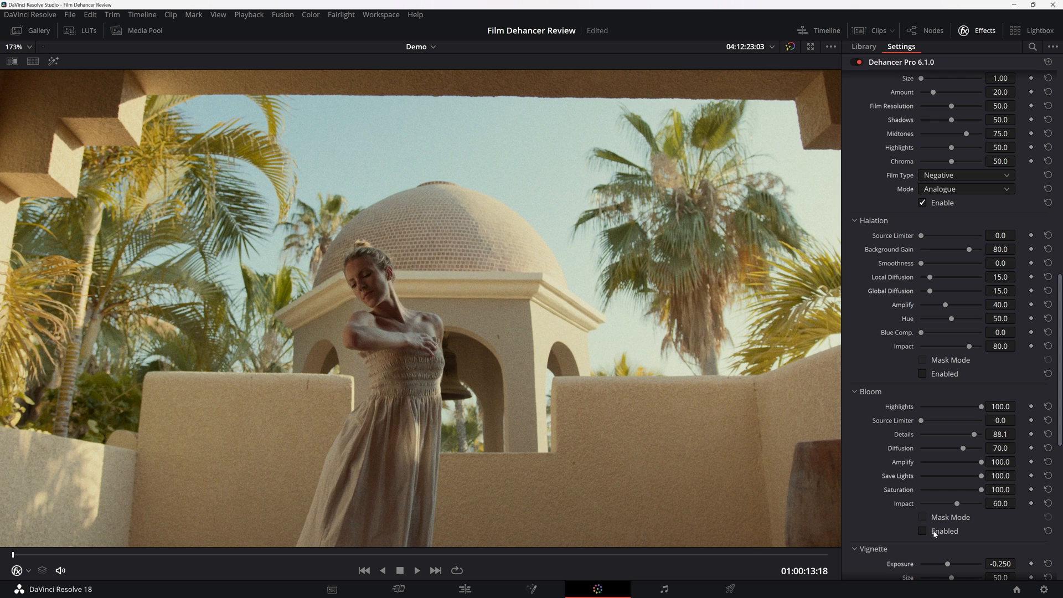
click(933, 533)
click(934, 533)
click(934, 532)
click(933, 533)
click(934, 532)
Enable the Vignette on the courtyard clip with its default settings and return the playhead to the clip's start.
scroll(889, 523, down, 3)
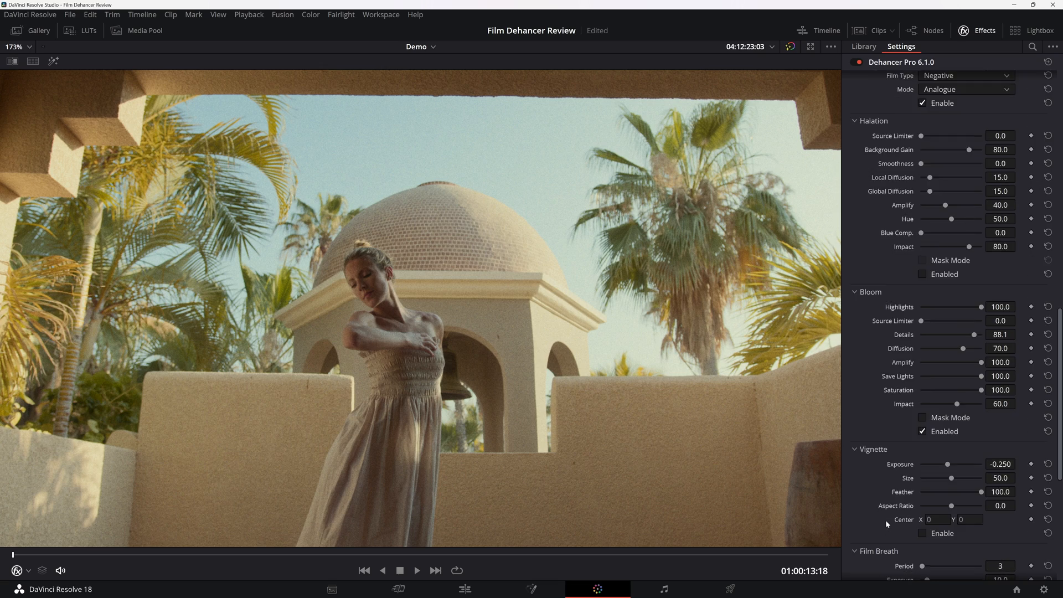
scroll(885, 520, down, 2)
click(932, 467)
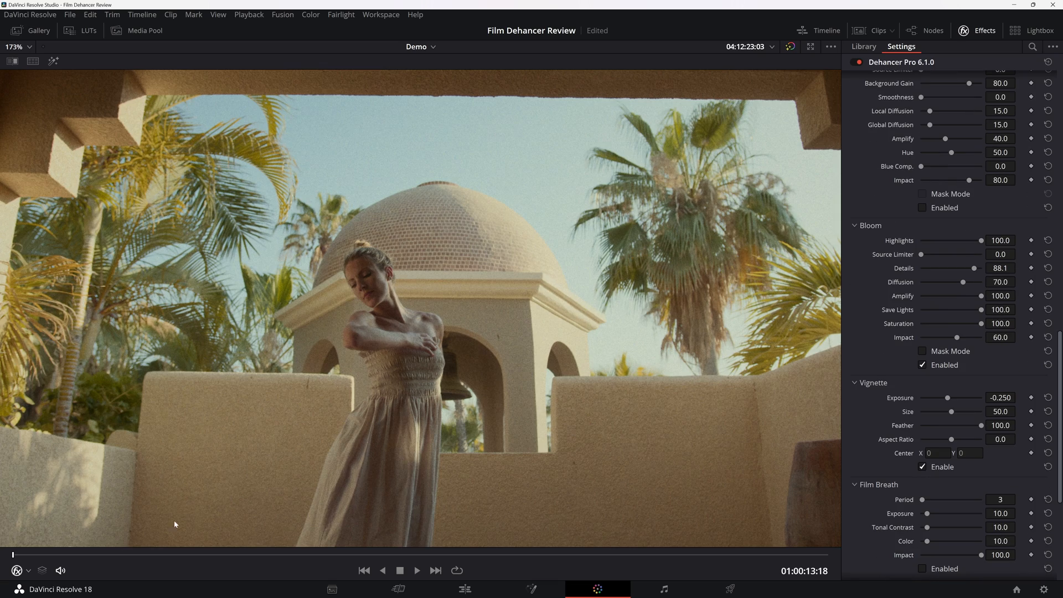
drag(57, 554, 13, 555)
scroll(182, 463, down, 3)
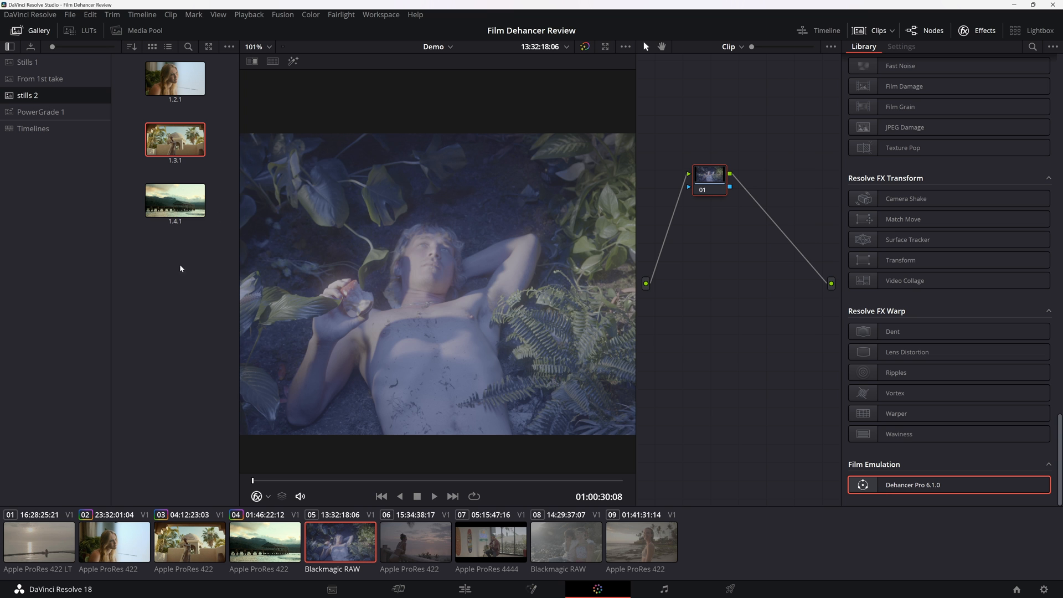
Use gallery still 1.3.1 for the reclining man clip and set Dehancer's Temperature Comp. to 70.6 and Tint Comp. to 35.8.
right_click(149, 138)
click(191, 182)
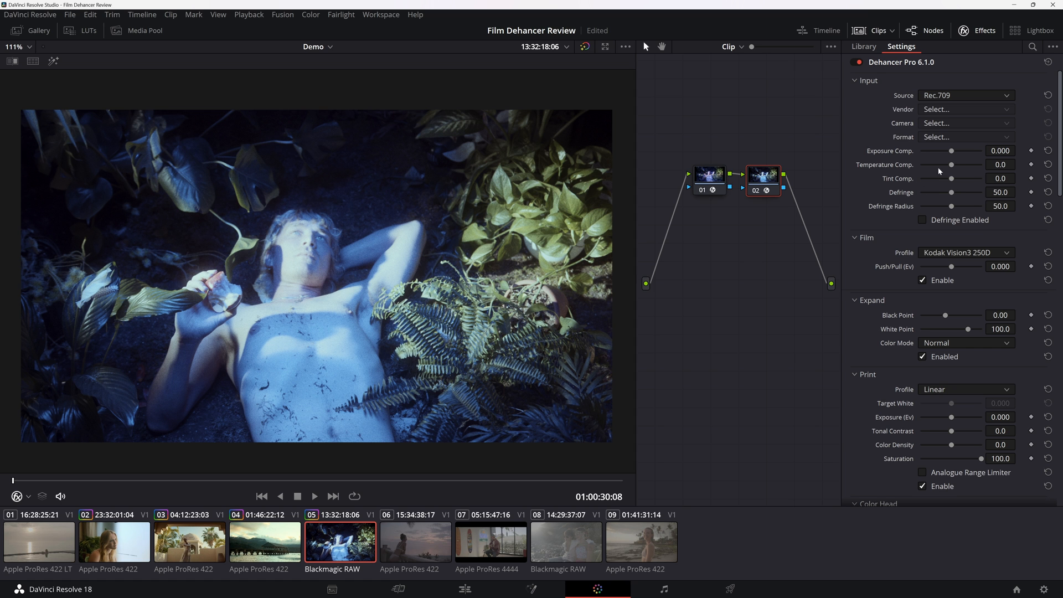
mouse_move(954, 168)
mouse_down()
mouse_move(969, 170)
mouse_move(940, 168)
mouse_move(974, 172)
mouse_move(962, 179)
mouse_up()
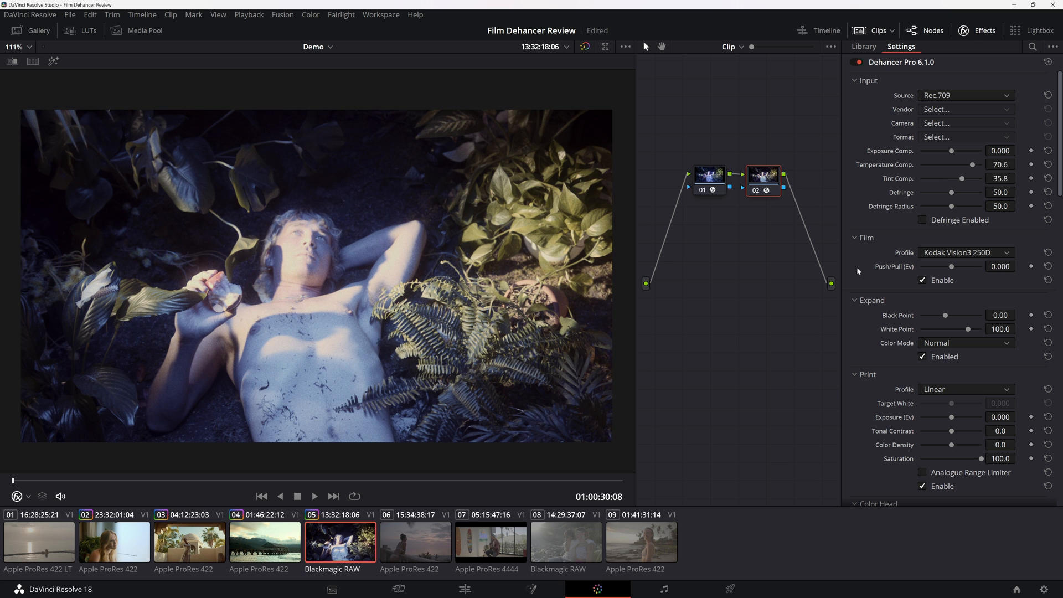
scroll(857, 271, down, 7)
scroll(859, 272, up, 7)
Set the Print profile to Cineon Film Log, with Expand's Black Point at 2.47 and White Point at 102.7.
click(1010, 254)
click(908, 280)
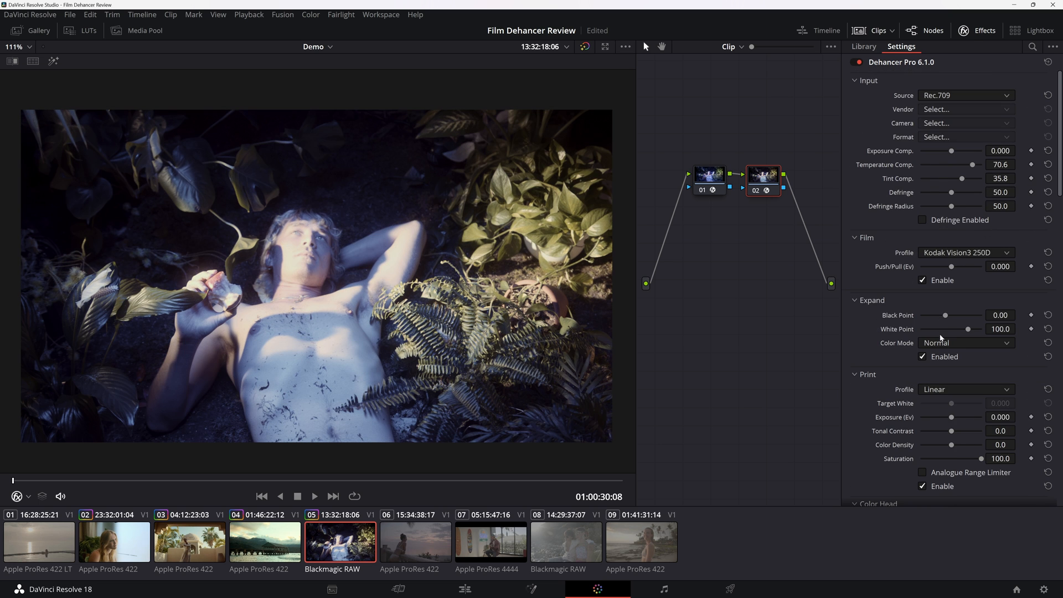
click(966, 389)
click(949, 415)
scroll(889, 385, down, 1)
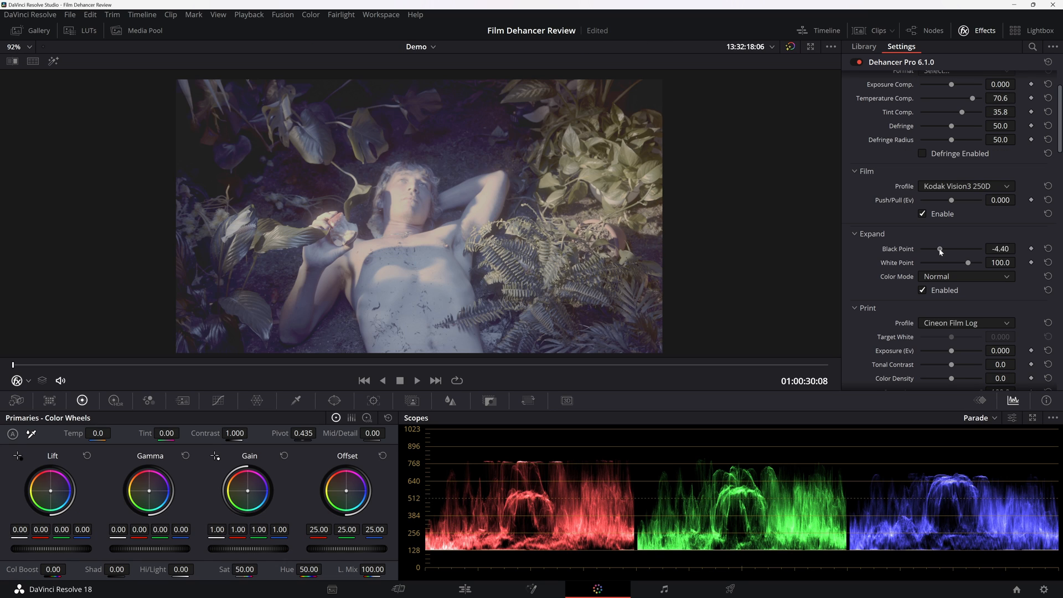
drag(939, 250, 969, 263)
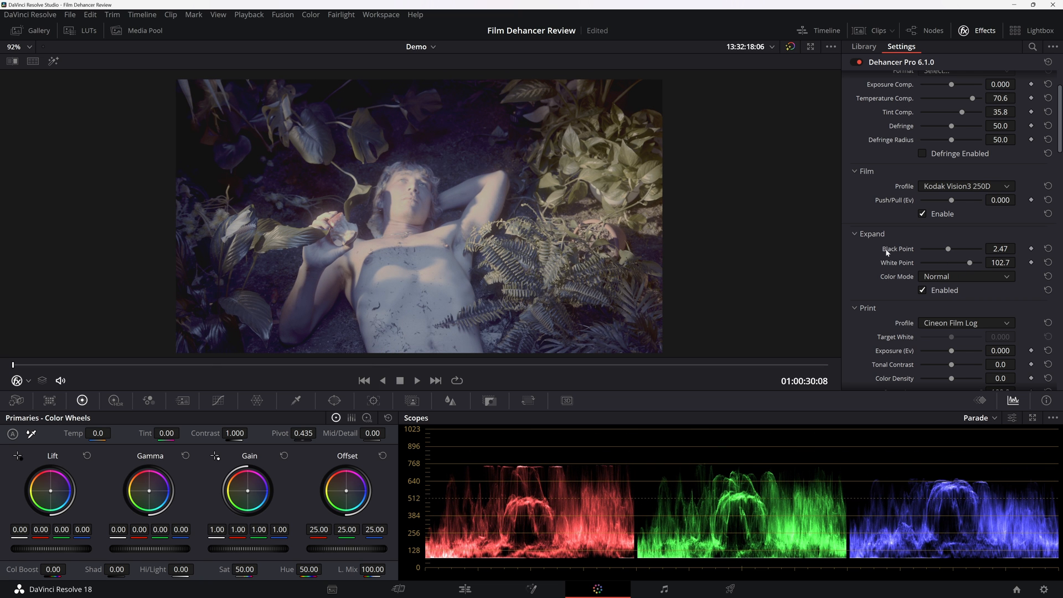
Reset a trial Push/Pull of 2.000, and set Temperature Comp. to 98.2 and Print's Exposure to -0.522.
drag(952, 200, 1046, 214)
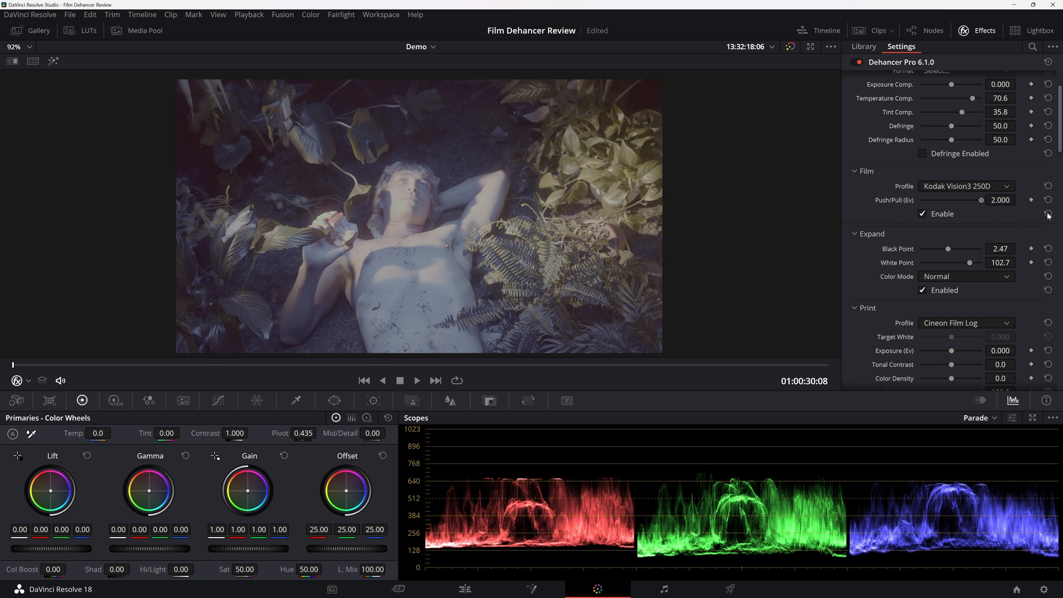
click(1047, 200)
scroll(877, 190, up, 1)
drag(967, 132, 979, 132)
scroll(885, 212, down, 3)
drag(951, 284, 945, 284)
Set Color Head's Cyan - Red to -16.0 and Magenta - Green to 1.4, and Print's Tonal Contrast to 5.9 and Color Density to 56.0.
scroll(905, 301, down, 5)
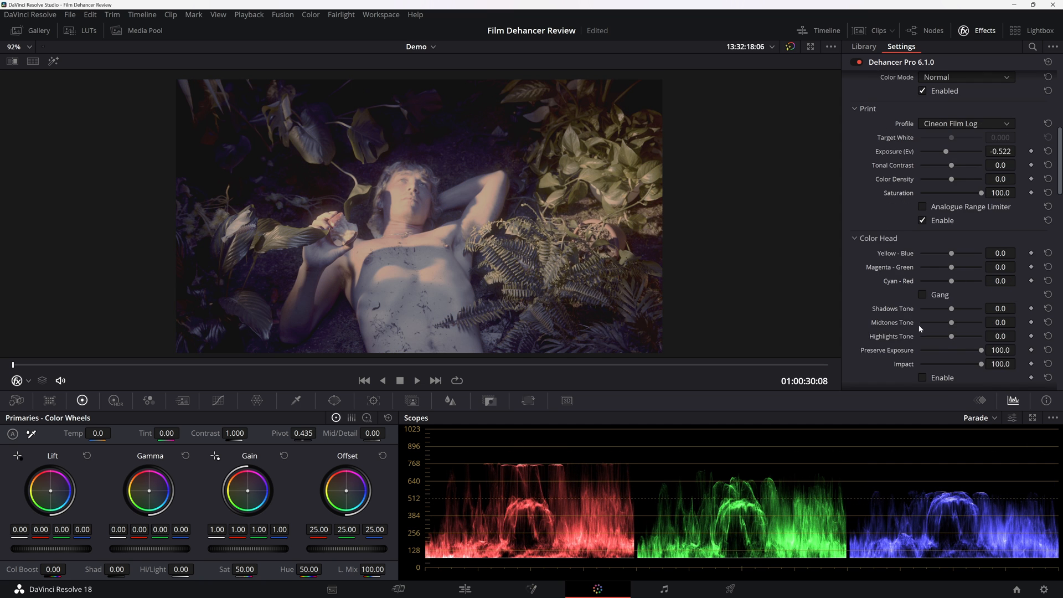
drag(950, 245, 952, 237)
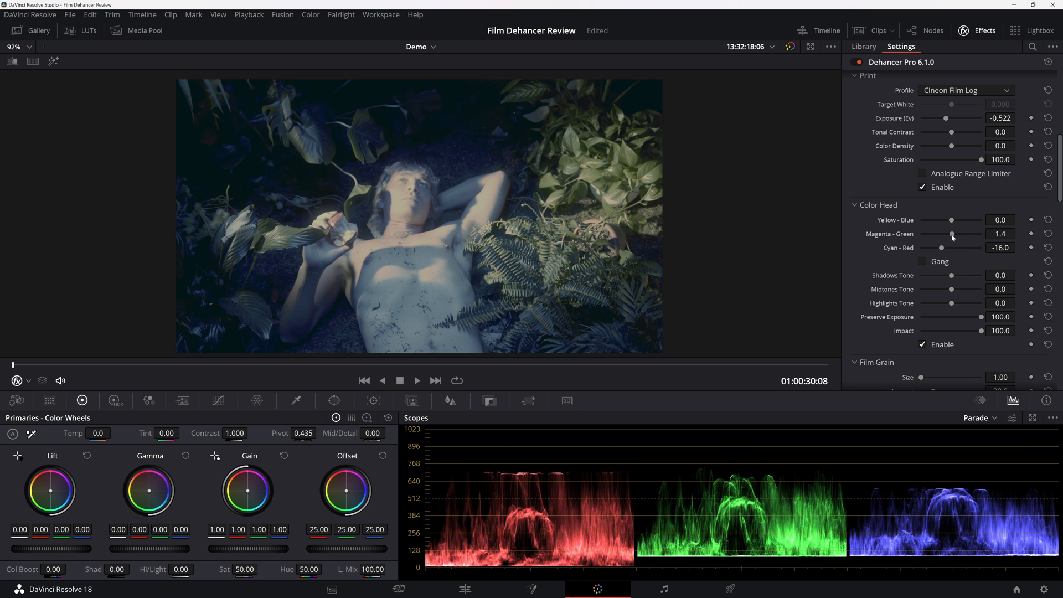
scroll(885, 249, up, 2)
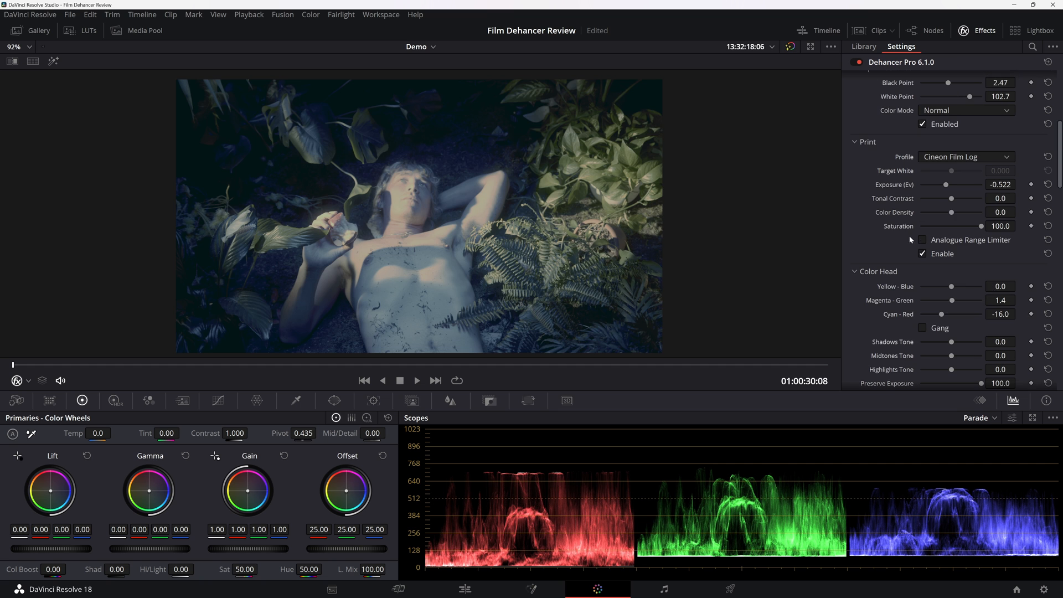
drag(951, 198, 955, 205)
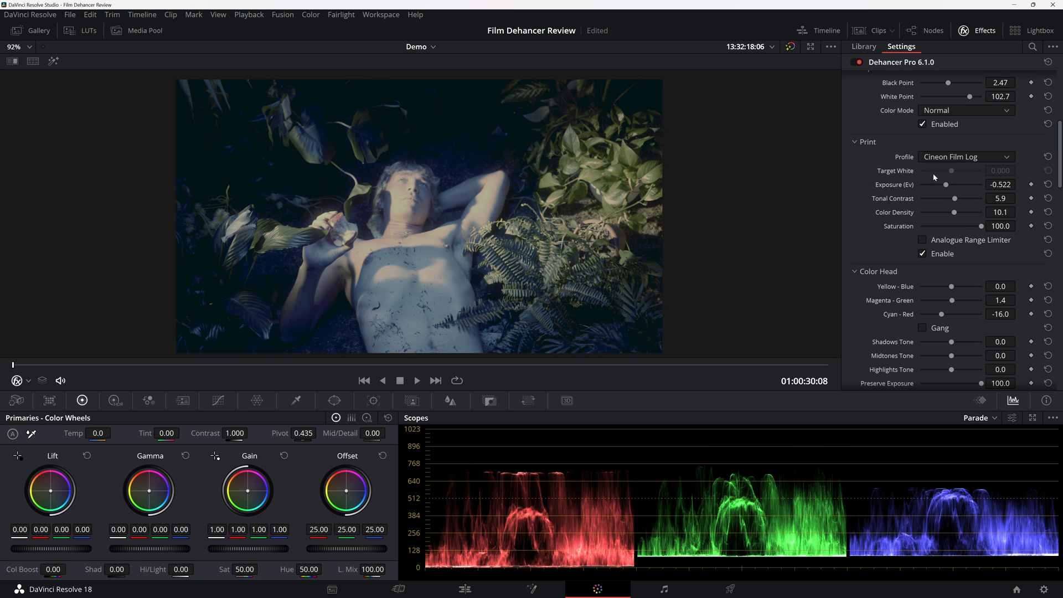
drag(952, 212, 967, 212)
scroll(947, 242, down, 2)
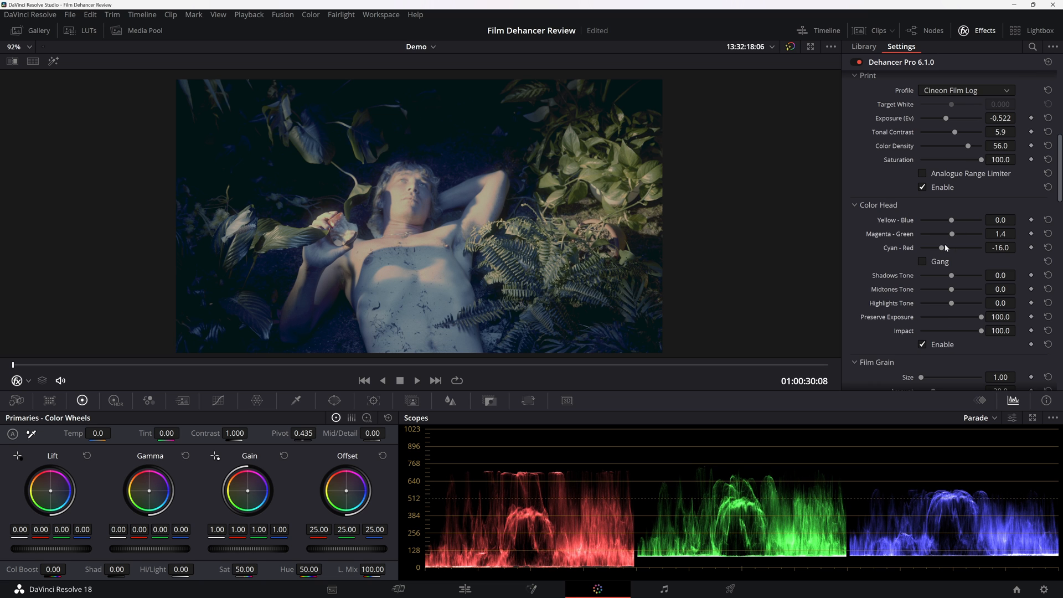
Set Color Head's Shadows Tone to 33.9, Midtones Tone to -13.8 and Highlights Tone to -10.1.
scroll(900, 269, down, 1)
mouse_move(951, 256)
mouse_down()
mouse_move(939, 259)
mouse_move(960, 258)
mouse_move(938, 242)
mouse_move(969, 242)
mouse_move(969, 270)
mouse_move(949, 270)
mouse_up()
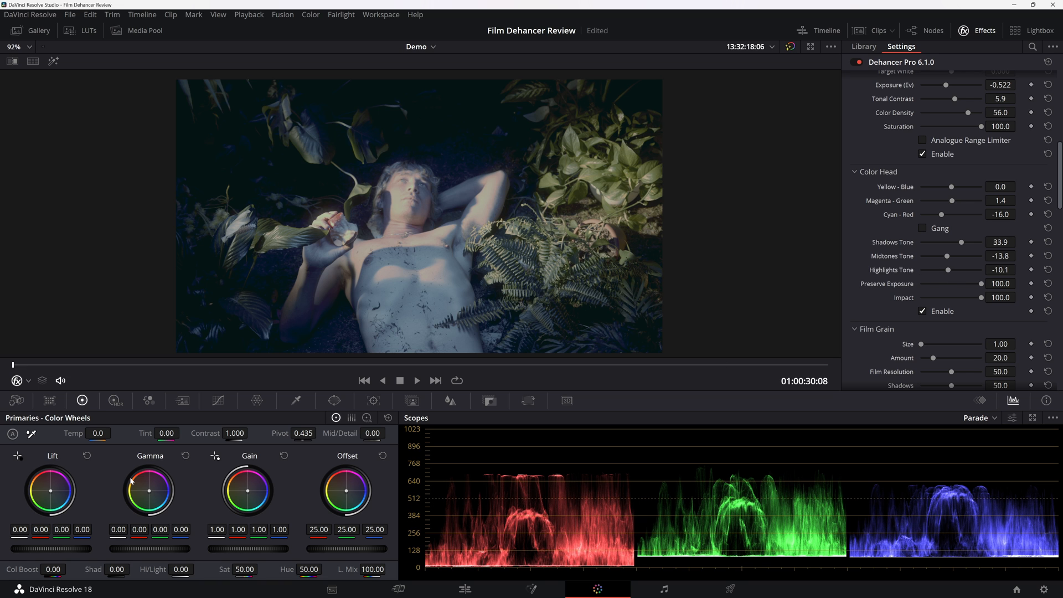
click(367, 418)
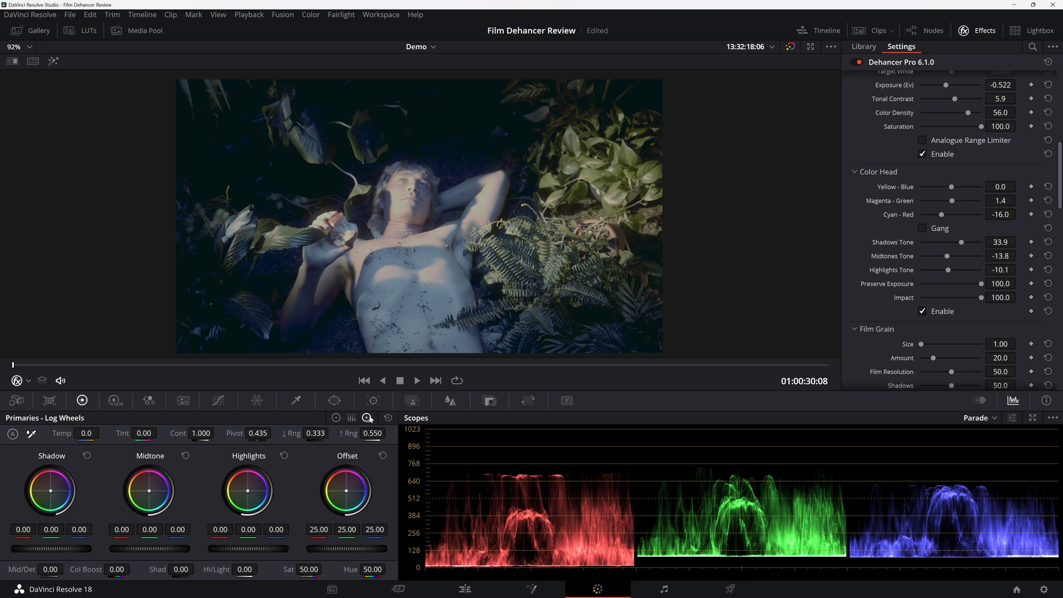
click(335, 417)
Enable Halation with Global Diffusion 28.5, Amplify 67.9 and Impact 100, and inspect the effect on the fern leaves.
scroll(873, 331, down, 5)
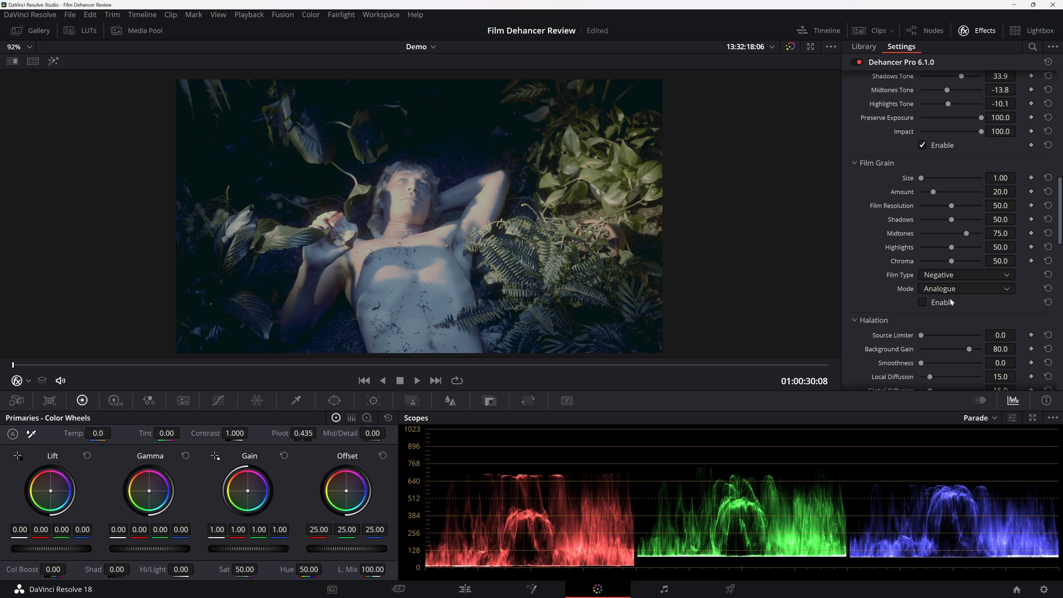
scroll(950, 302, down, 3)
click(922, 374)
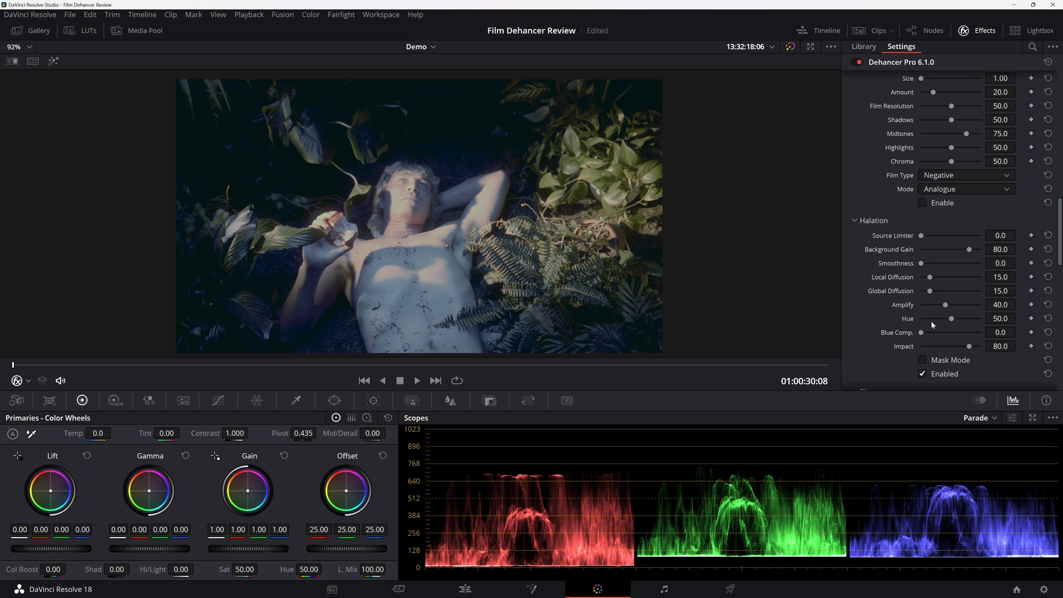
drag(945, 305, 958, 308)
drag(964, 352, 999, 351)
mouse_move(992, 291)
mouse_down()
mouse_move(1019, 291)
mouse_move(1003, 292)
mouse_up()
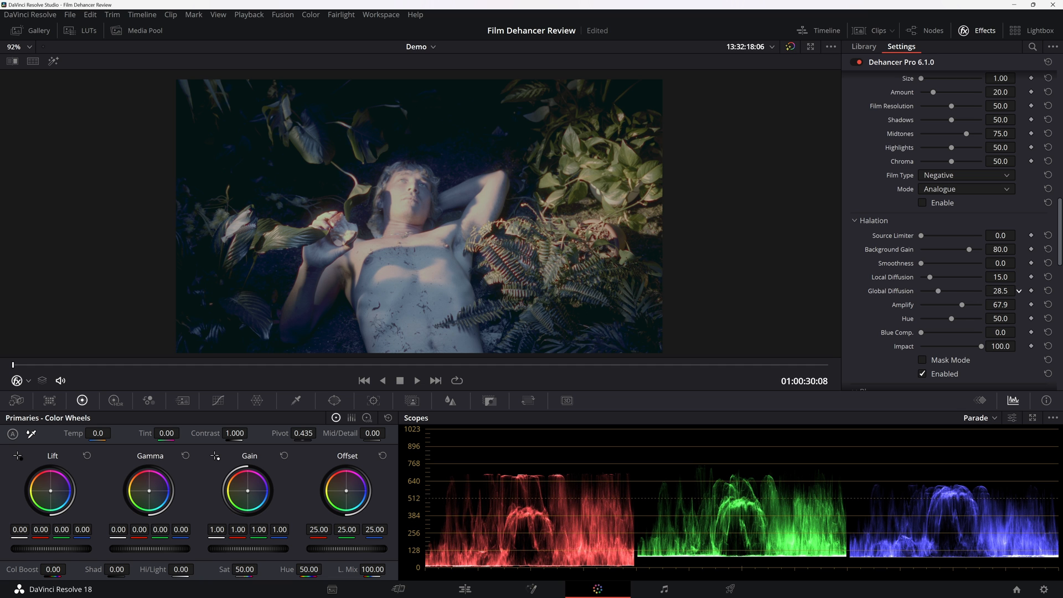
scroll(561, 286, up, 3)
scroll(562, 286, up, 5)
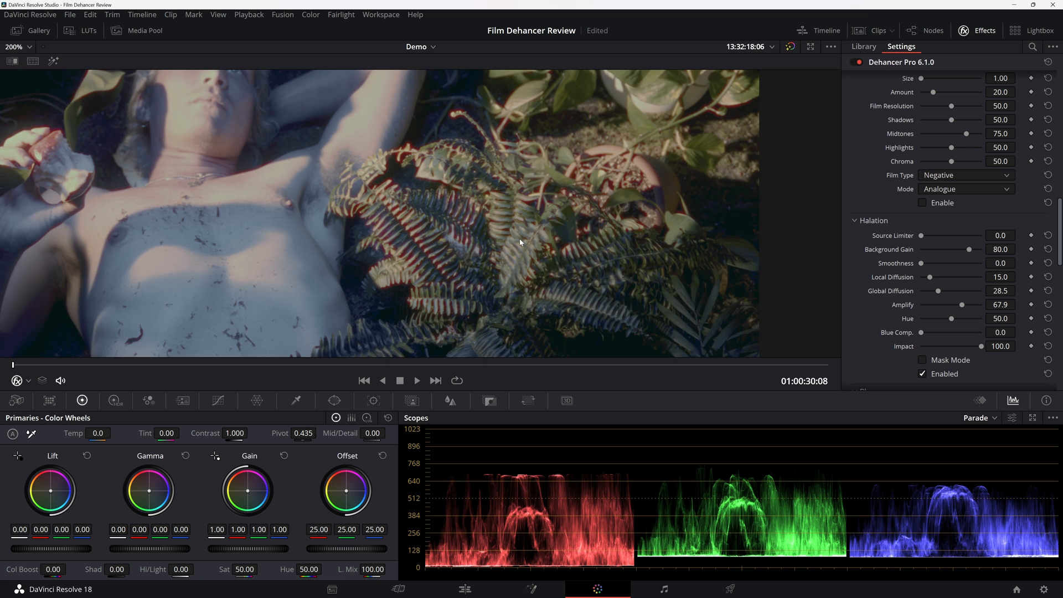
scroll(487, 221, down, 8)
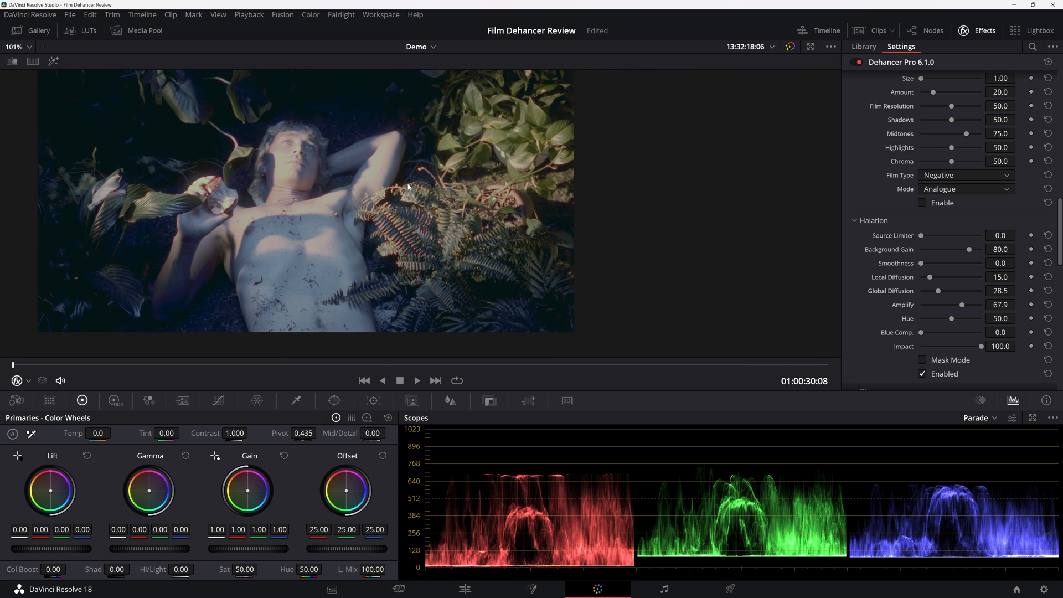
scroll(524, 249, up, 1)
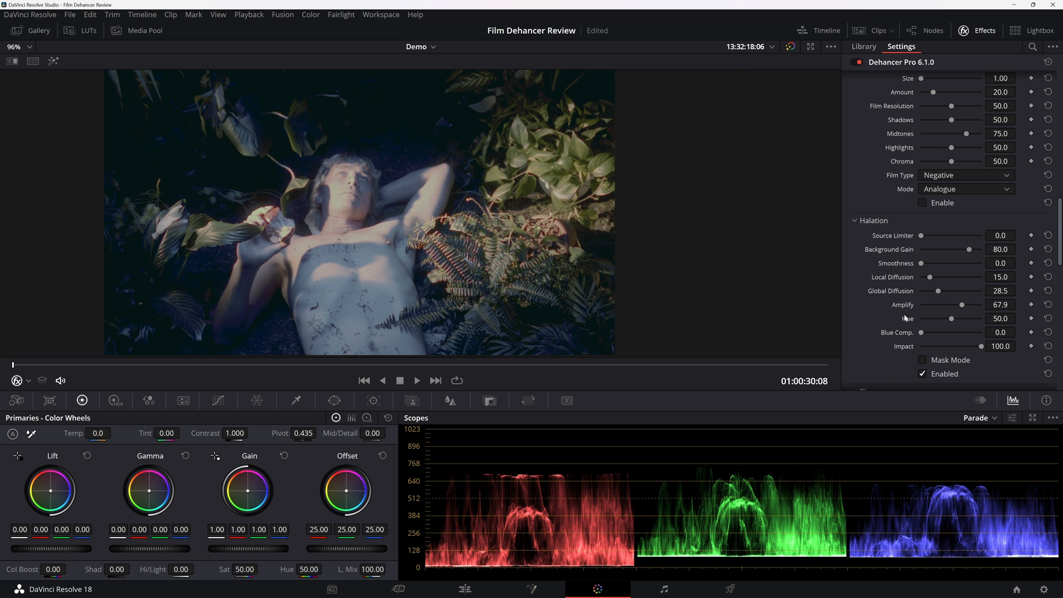
Set the saturation to 67.60 on the node before Dehancer and play back the reclining man clip.
scroll(896, 305, down, 6)
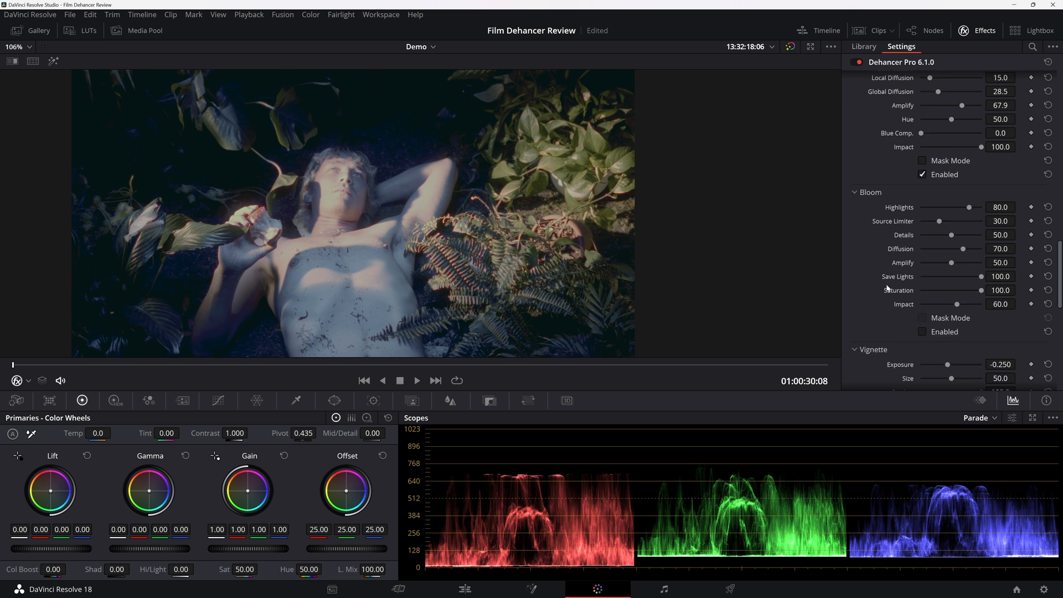
scroll(880, 287, down, 10)
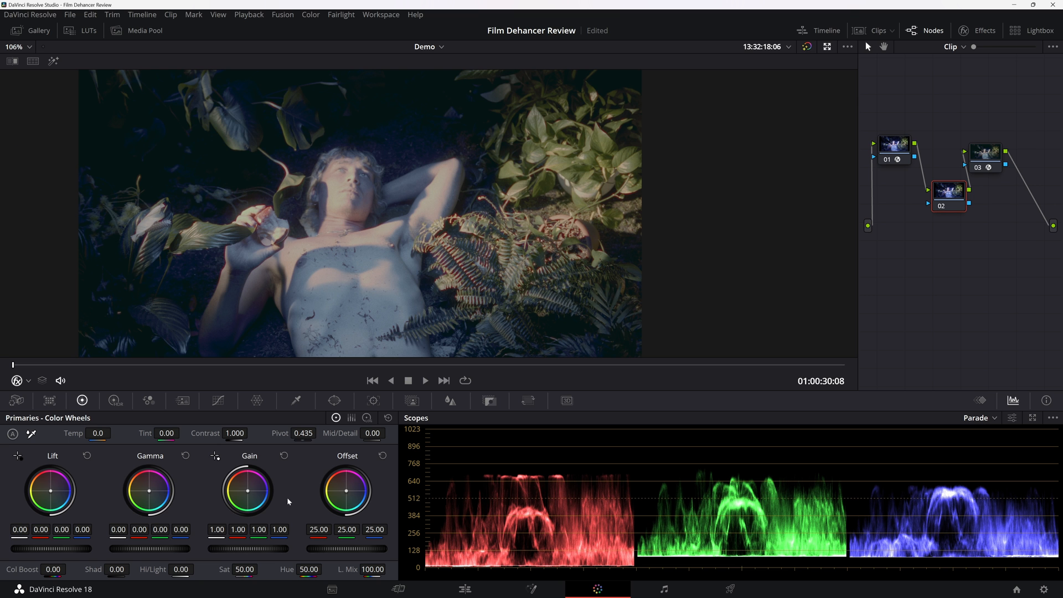
drag(261, 569, 297, 569)
key(space)
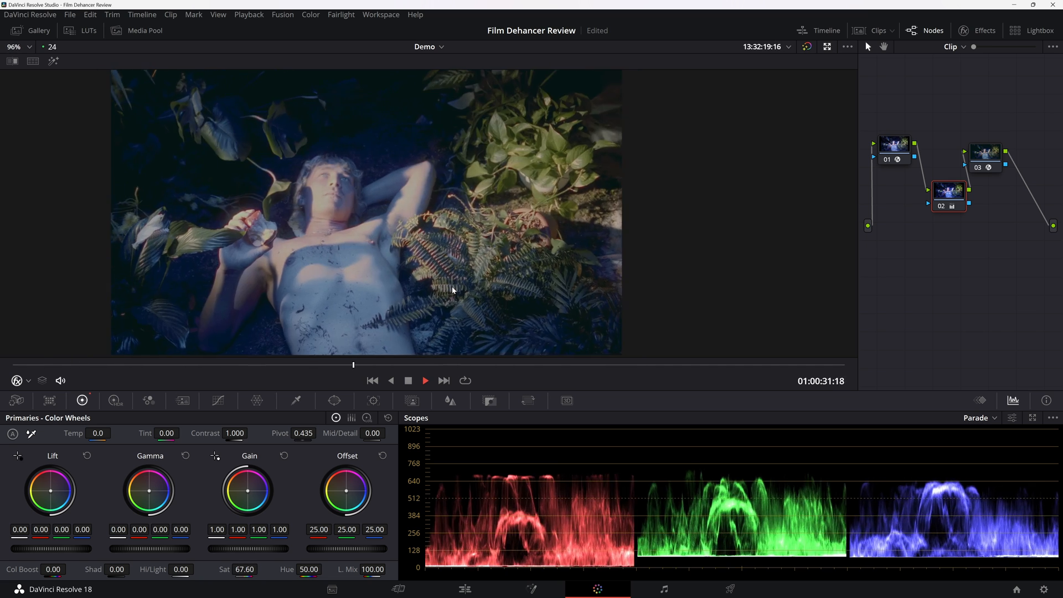
key(space)
Compare the reclining man clip with the whole grade bypassed and with nodes 02 and 03 disabled, and play it back.
key(shift+d)
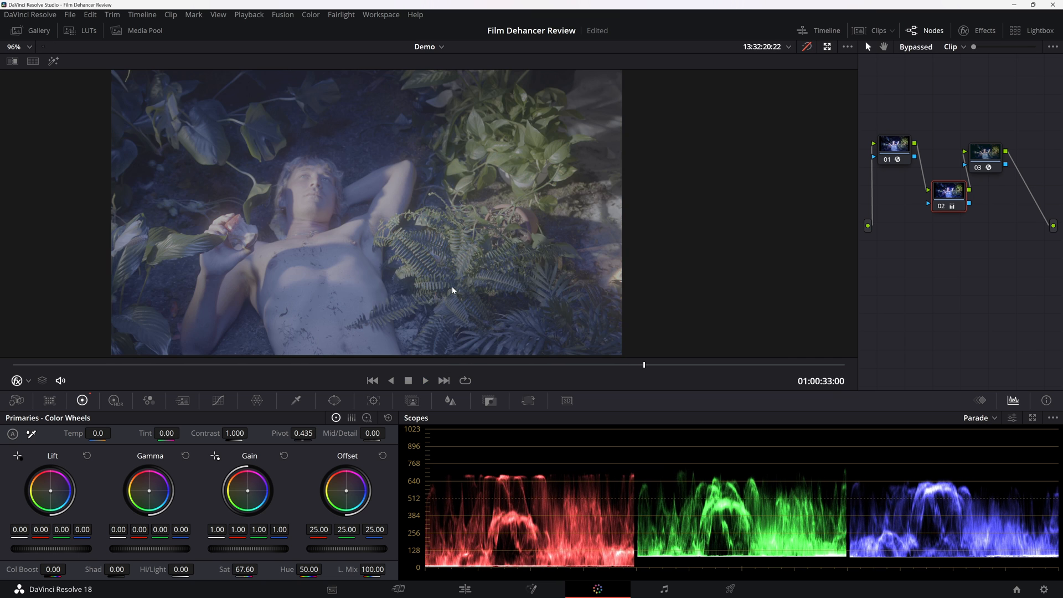
key(shift+d)
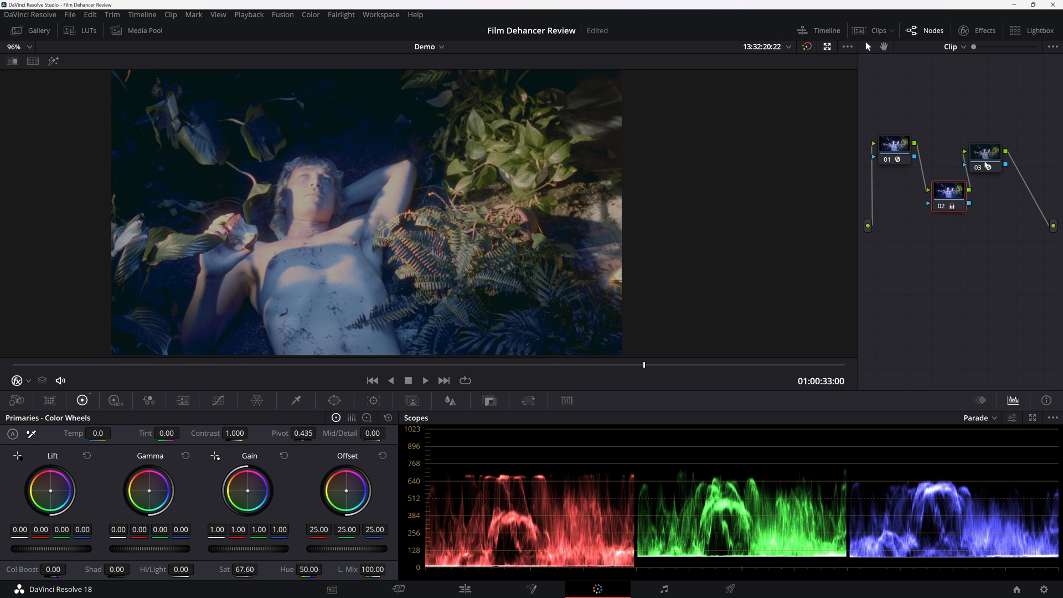
click(984, 157)
key(ctrl+d)
key(ctrl+d)
drag(1014, 126, 949, 230)
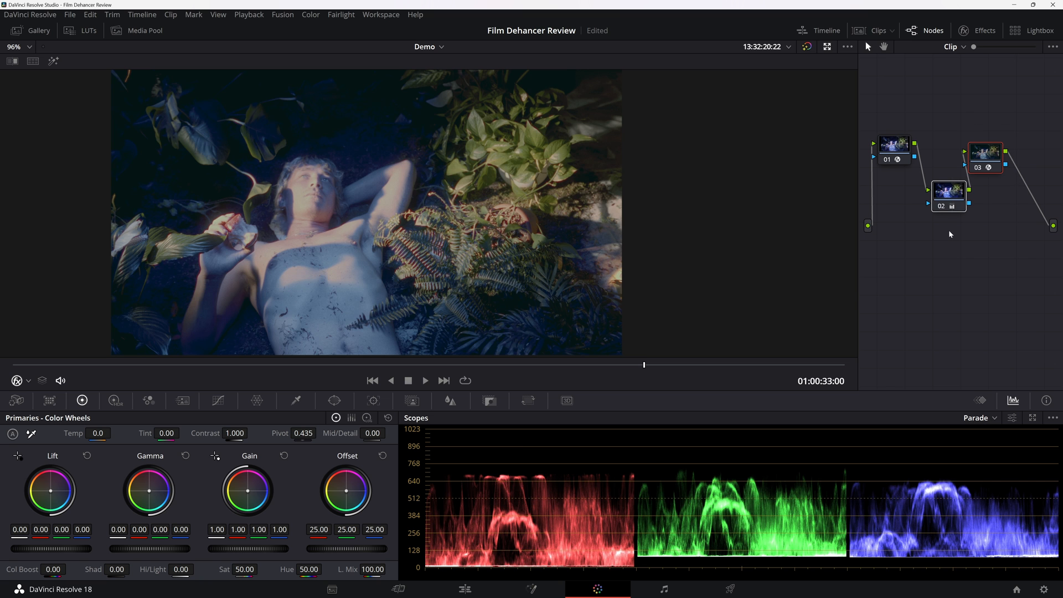
key(ctrl+d)
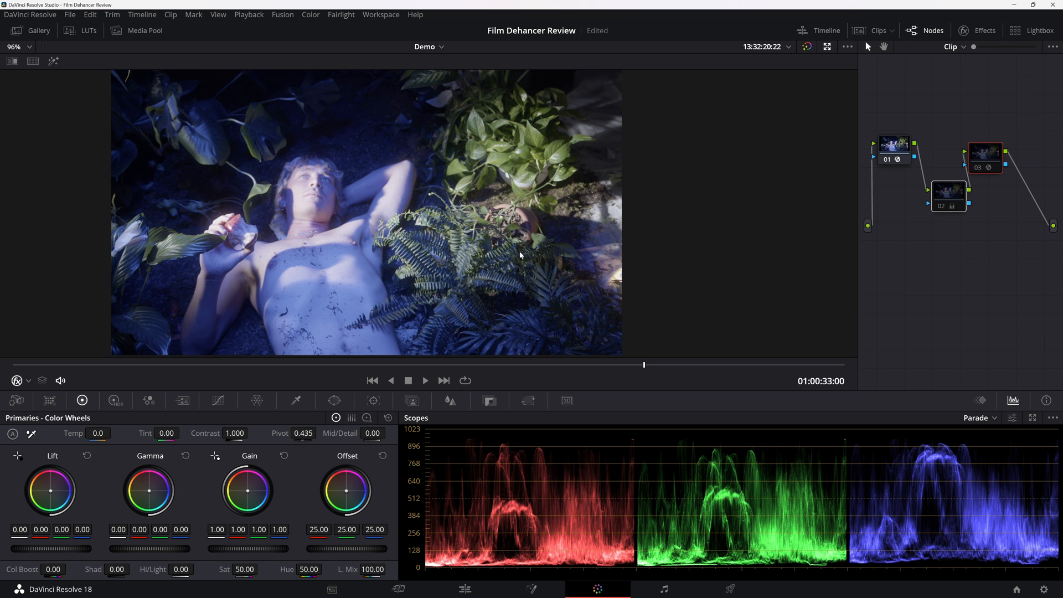
key(ctrl+d)
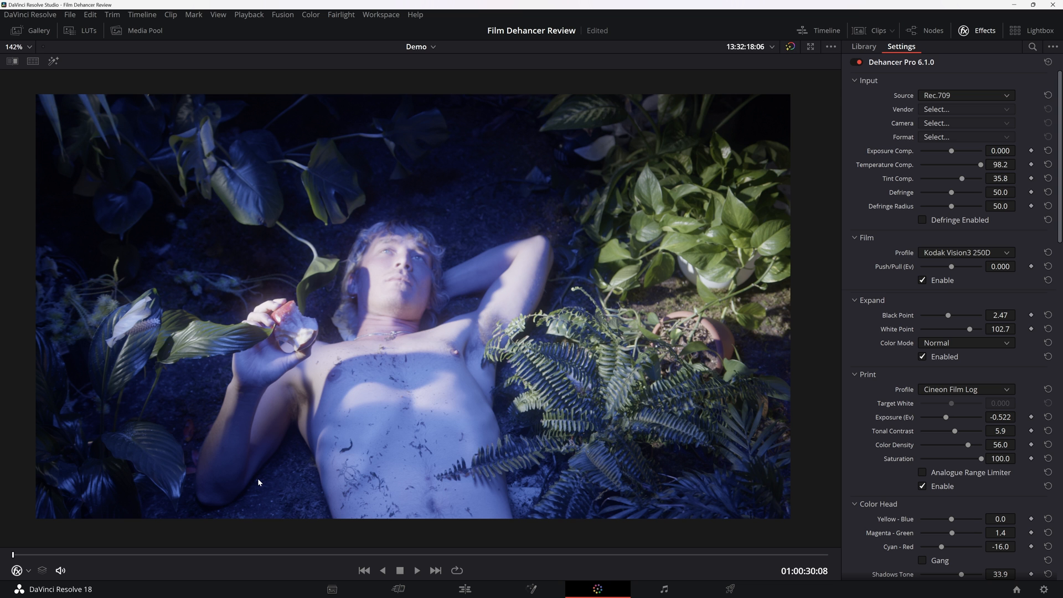
key(space)
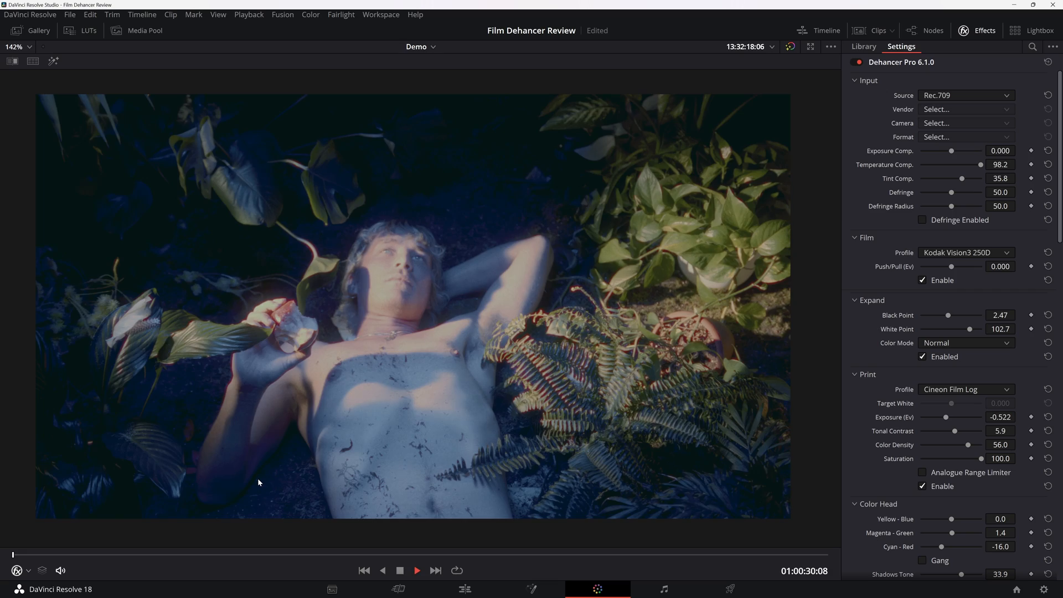